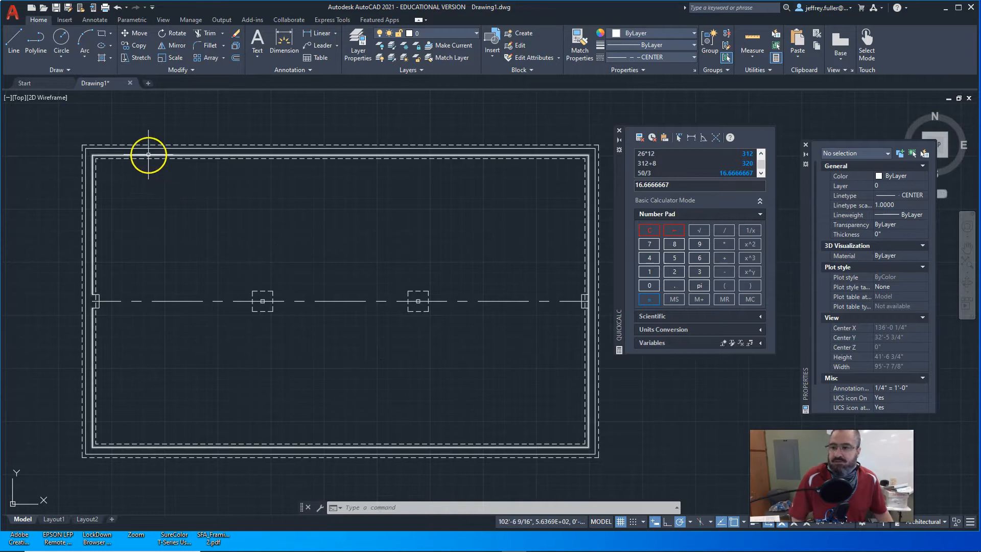
Review the building-code crawl-space vent notes and sizing calculations above the two foundation plans
scroll(162, 220, down, 5)
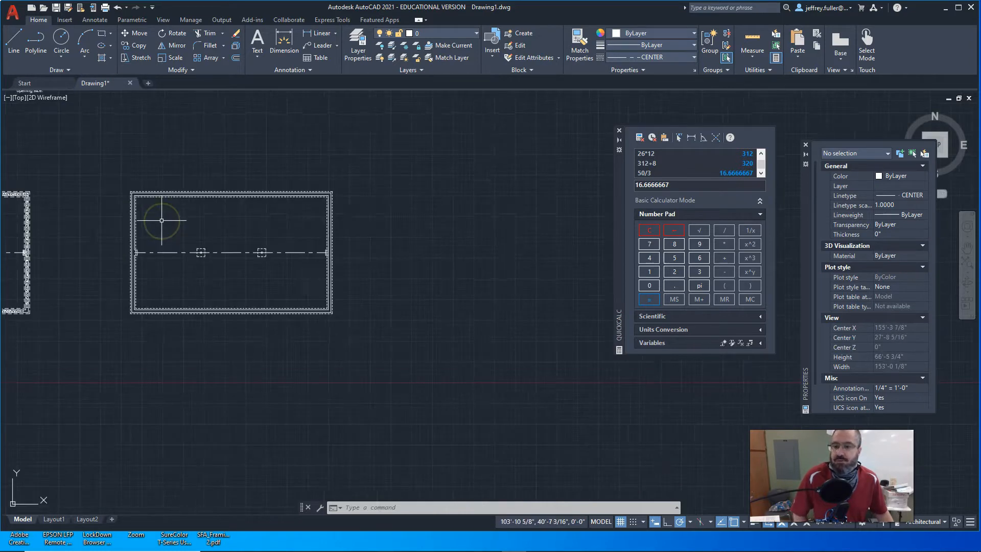
scroll(145, 226, down, 2)
middle_drag(308, 310, 364, 329)
scroll(312, 266, up, 4)
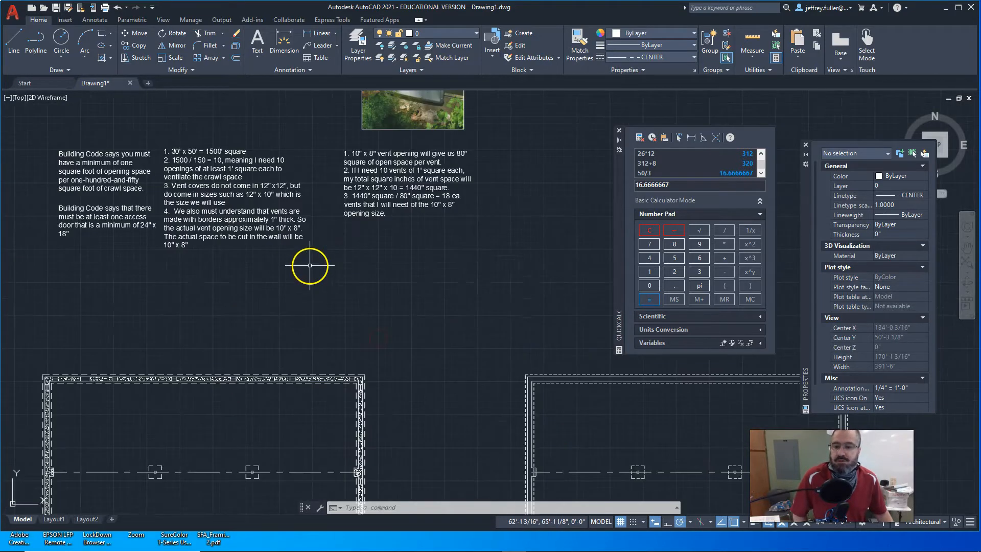
scroll(321, 273, down, 2)
middle_drag(328, 281, 211, 268)
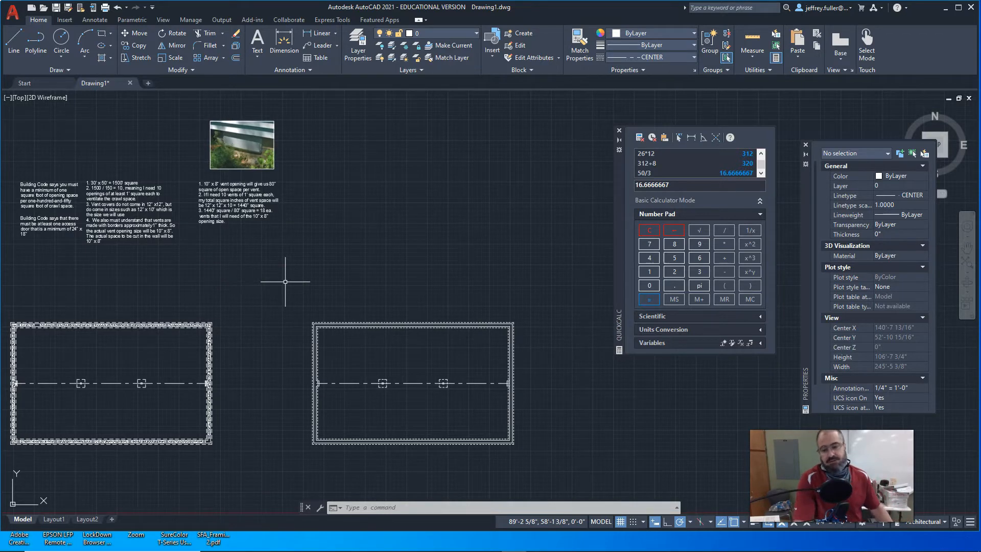
scroll(329, 355, up, 5)
scroll(329, 346, down, 1)
middle_drag(392, 367, 196, 331)
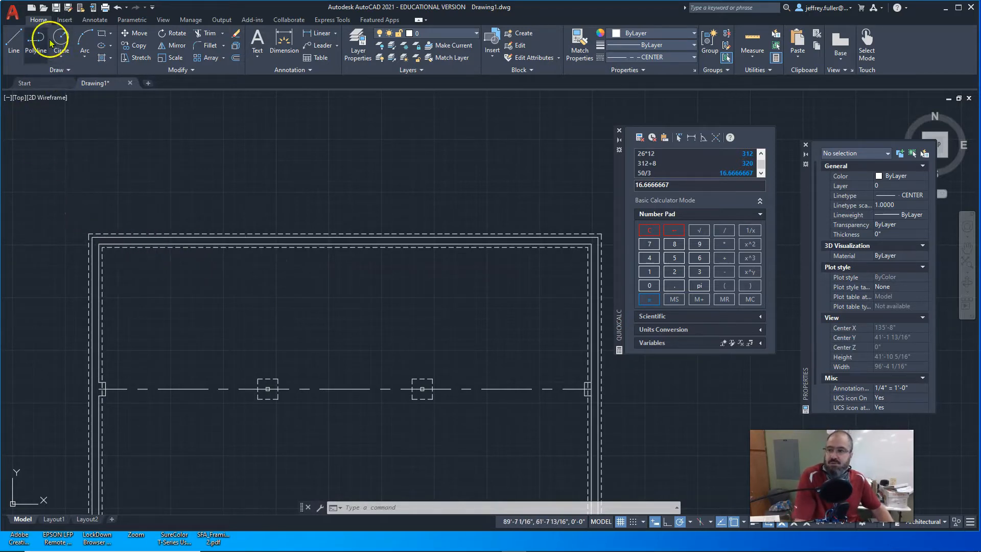
Draw a horizontal 3" line continued by a 3' segment just above the plan's upper-left corner
click(15, 41)
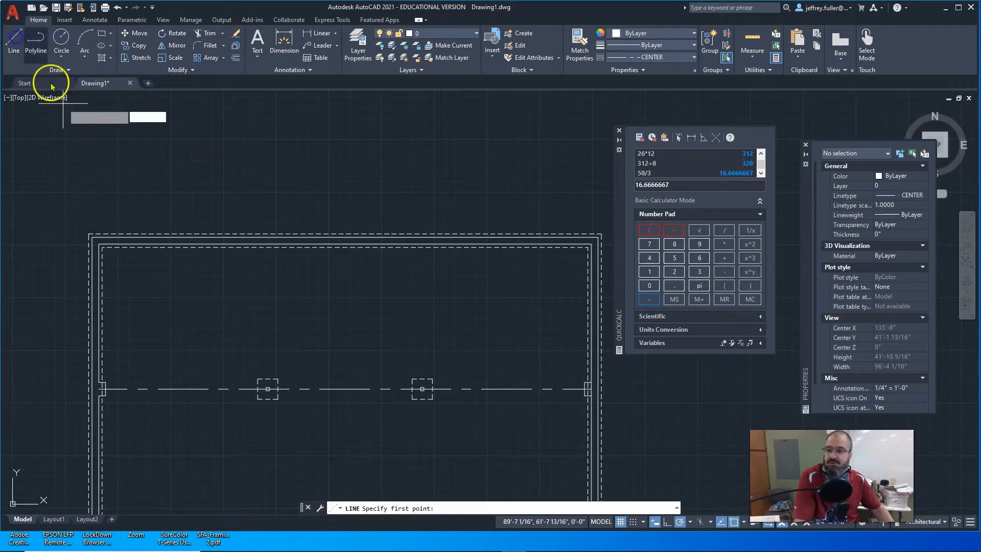
click(92, 223)
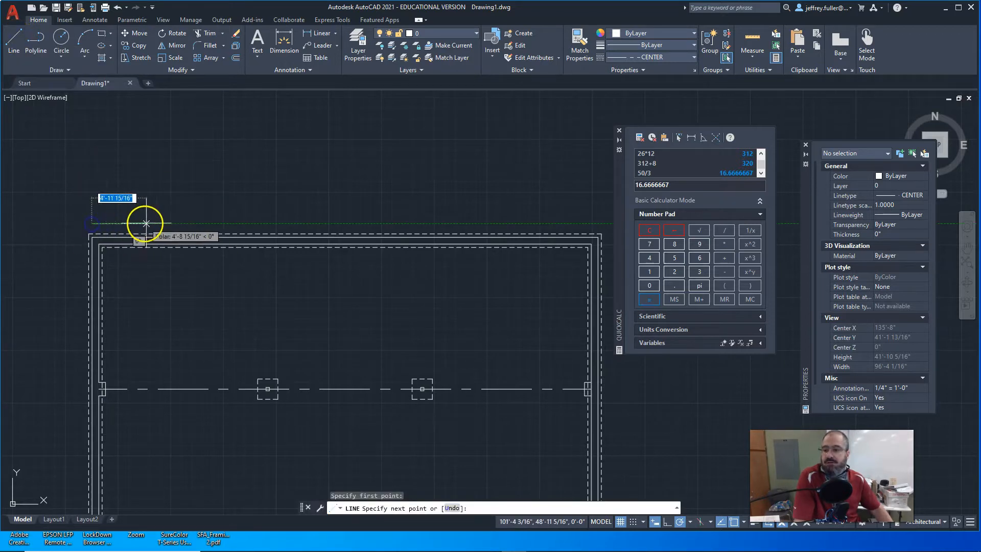
text(3)
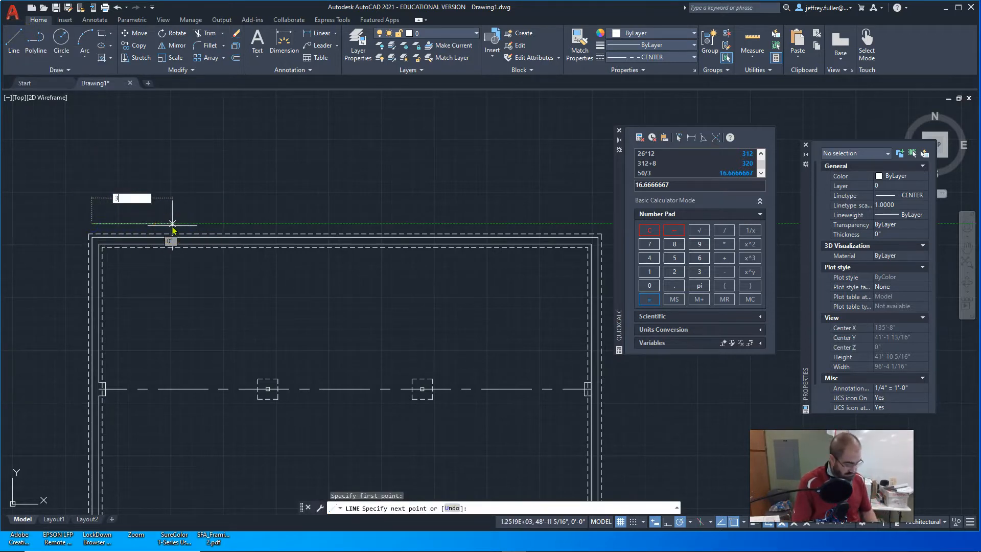
text(")
key(Return)
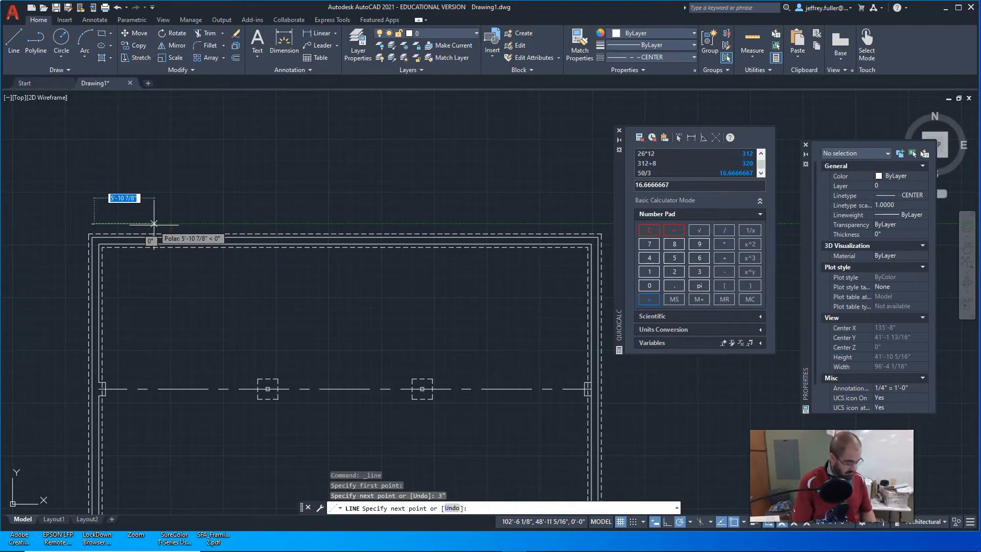
text(3')
key(Return)
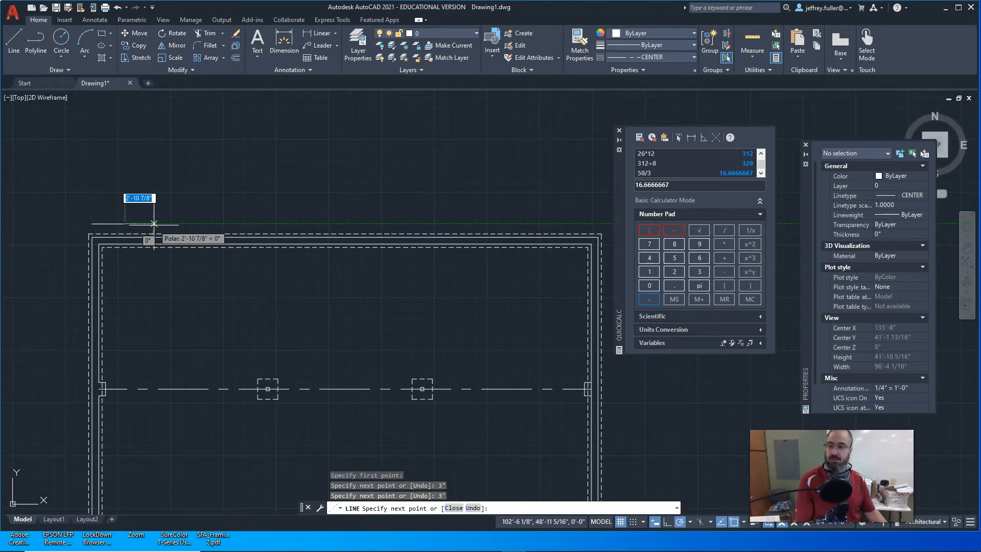
key(Escape)
Erase both horizontal line segments above the plan's upper-left corner
scroll(97, 224, up, 3)
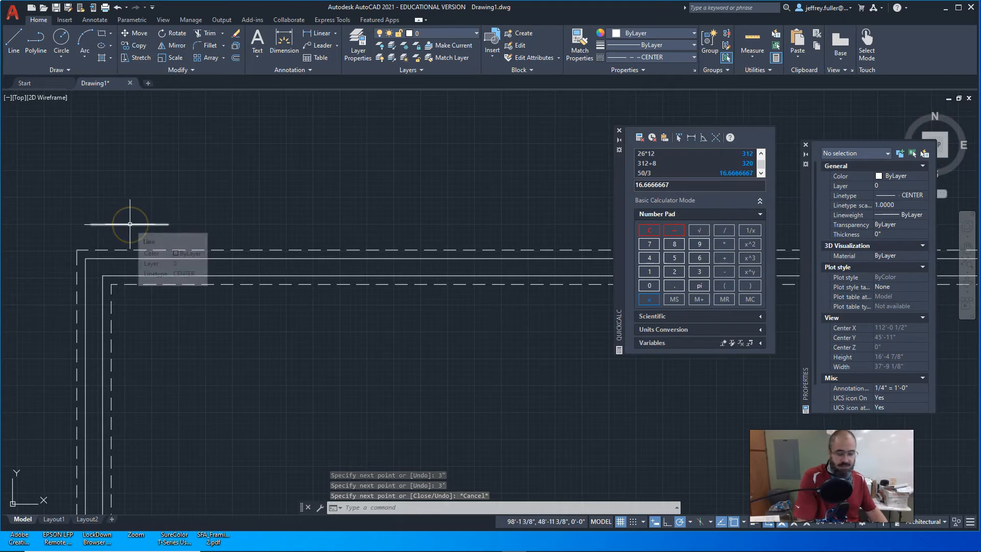
drag(182, 200, 53, 236)
key(Delete)
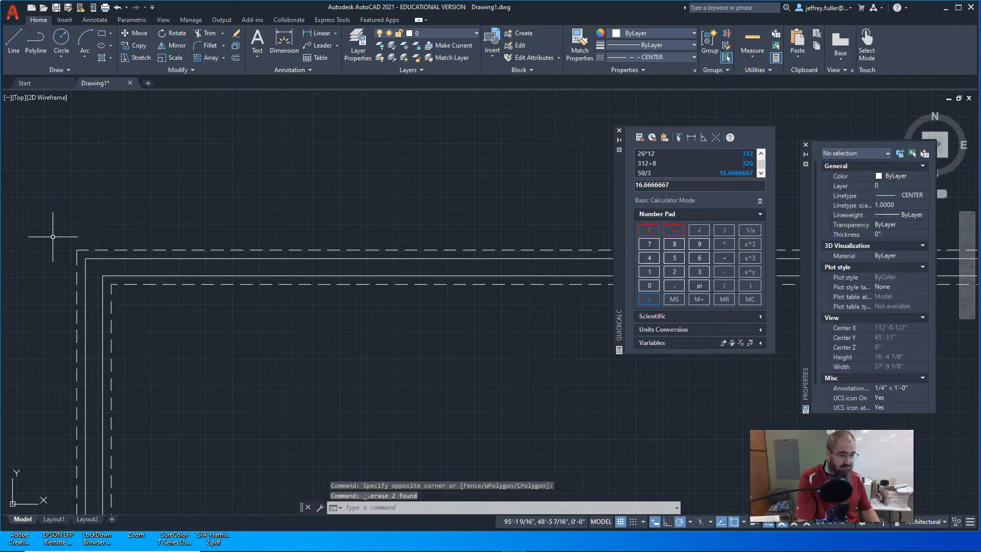
Draw a 12" line along the upper wall from its inner left corner, ending in a vertical tick about 3 7/16" into the wall
scroll(137, 235, down, 5)
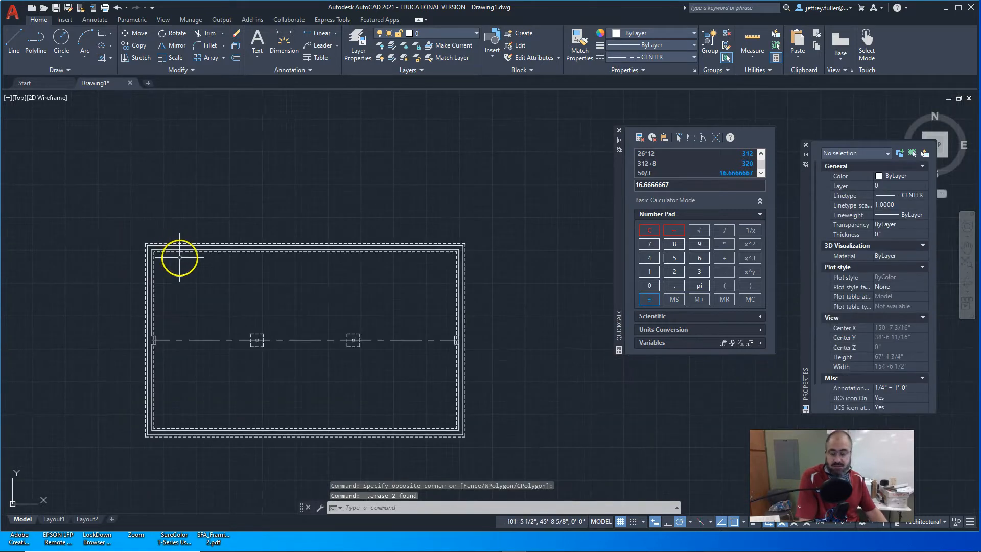
middle_drag(179, 257, 231, 313)
scroll(214, 301, up, 6)
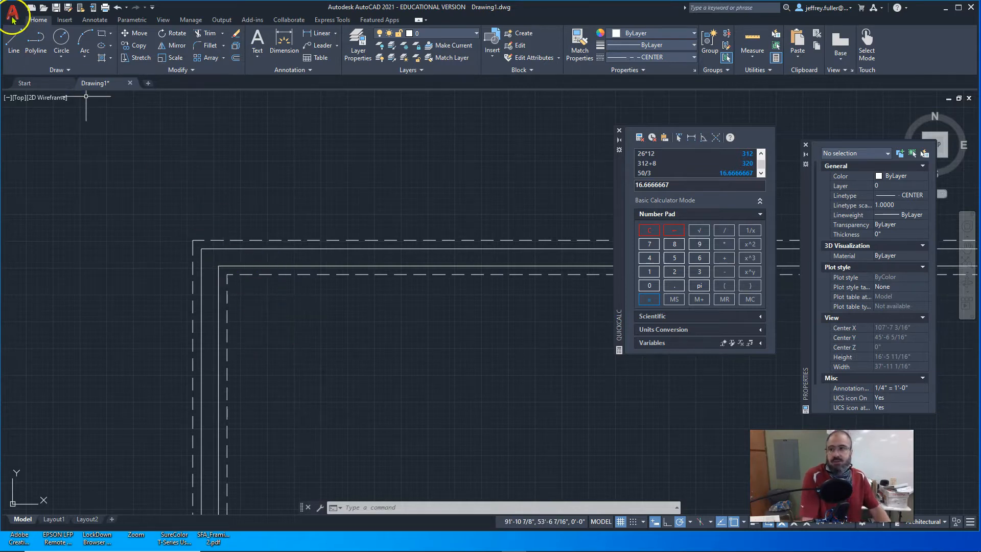
click(14, 40)
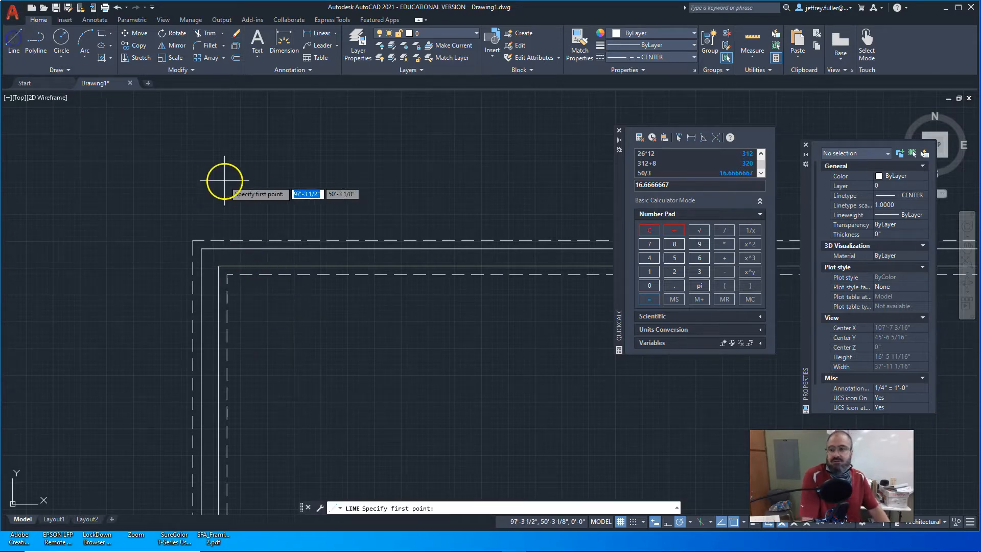
click(218, 266)
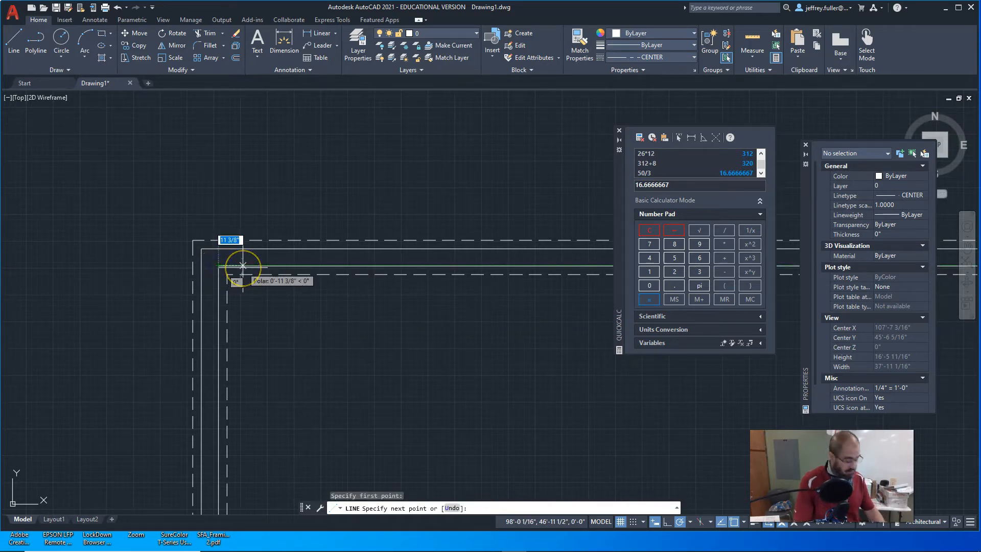
text(12)
key(Return)
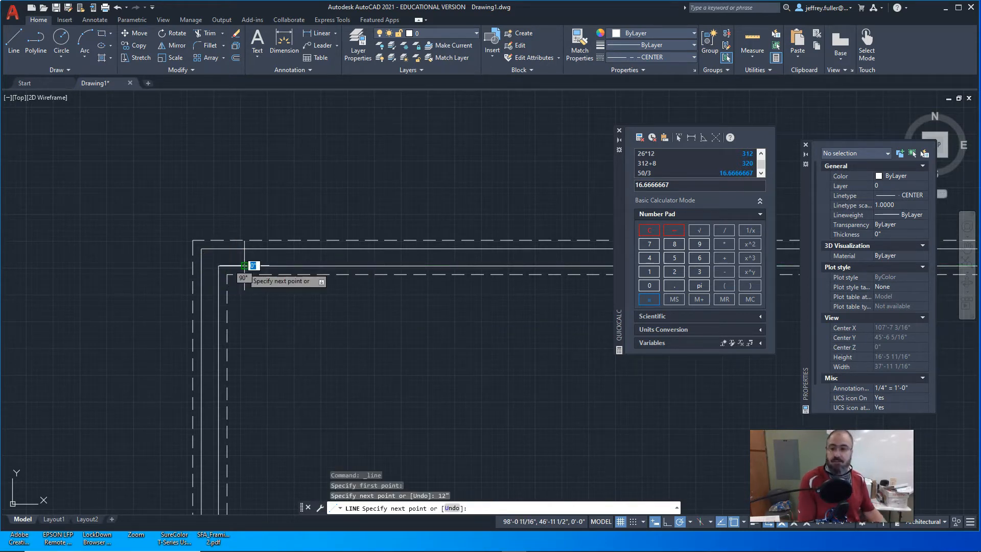
click(245, 259)
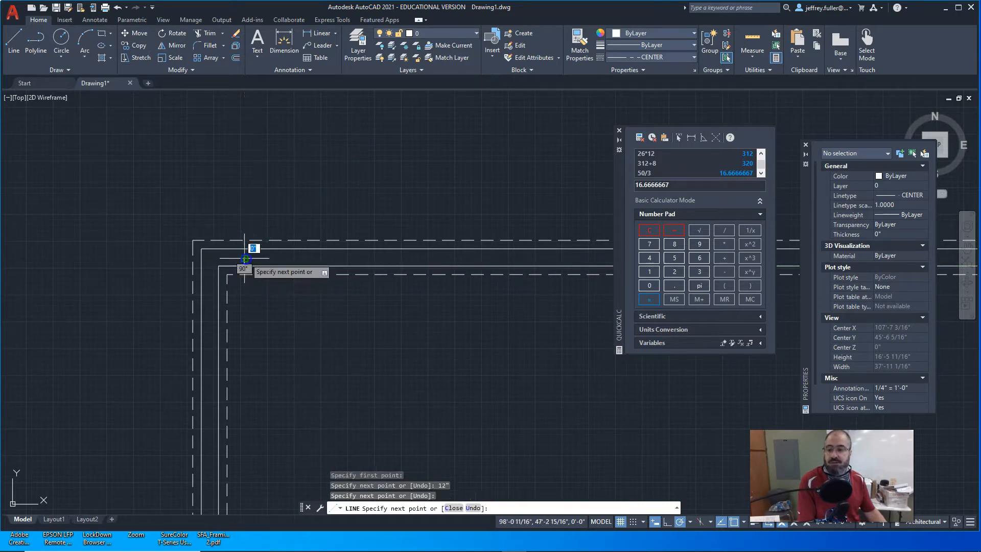
key(Escape)
Mirror the vertical tick about a vertical line through the upper wall's midpoint, keeping the original
scroll(349, 341, down, 2)
middle_drag(349, 341, 308, 278)
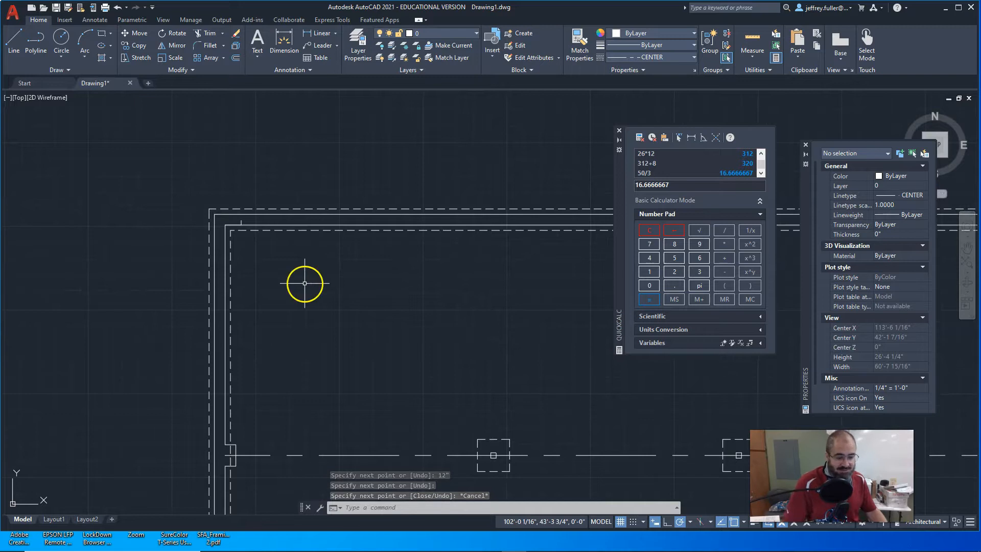
middle_drag(298, 288, 270, 248)
scroll(246, 245, up, 3)
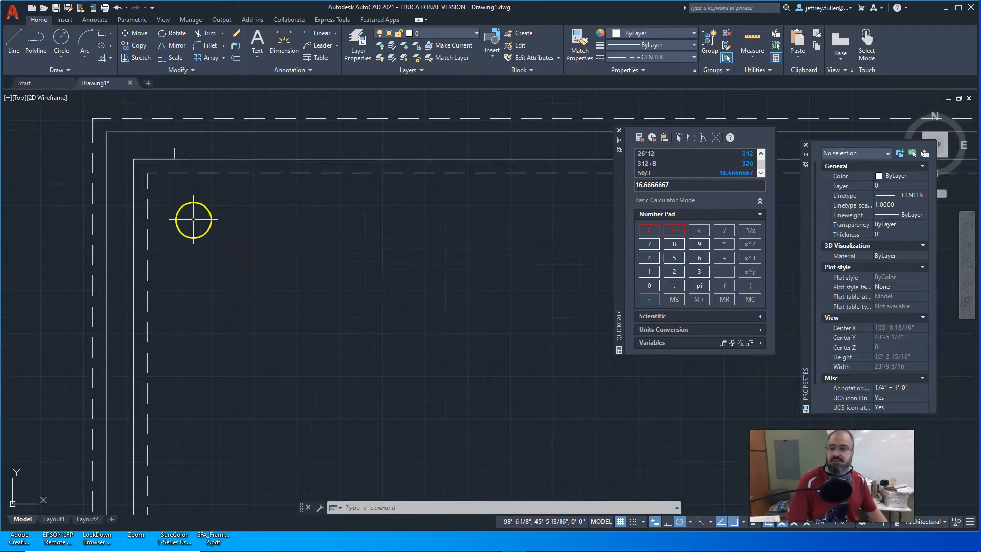
click(175, 153)
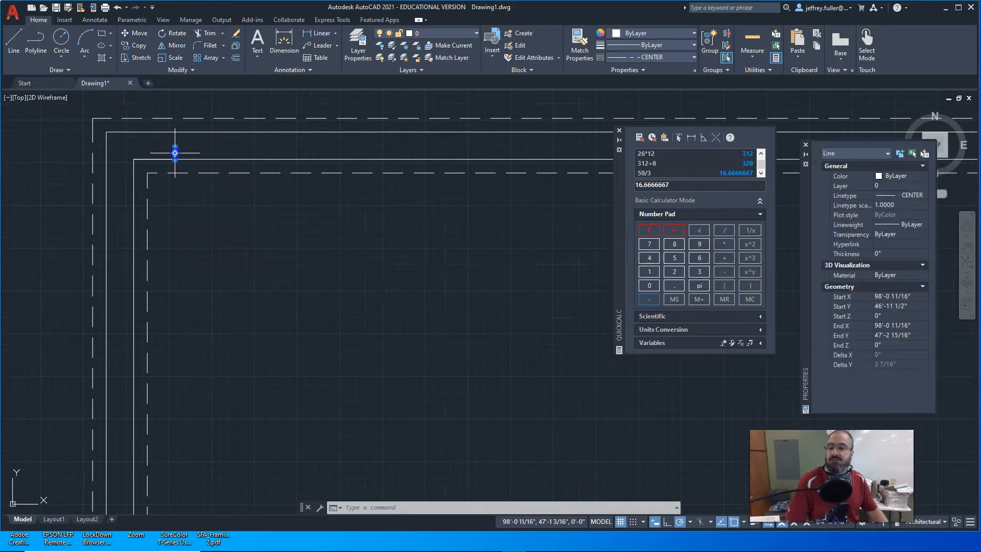
click(171, 46)
scroll(333, 301, down, 3)
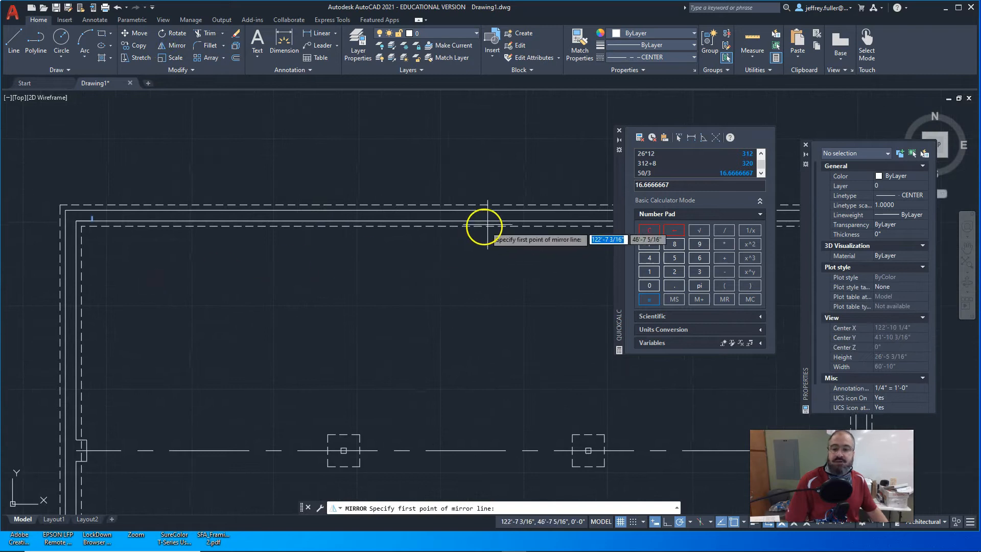
click(466, 222)
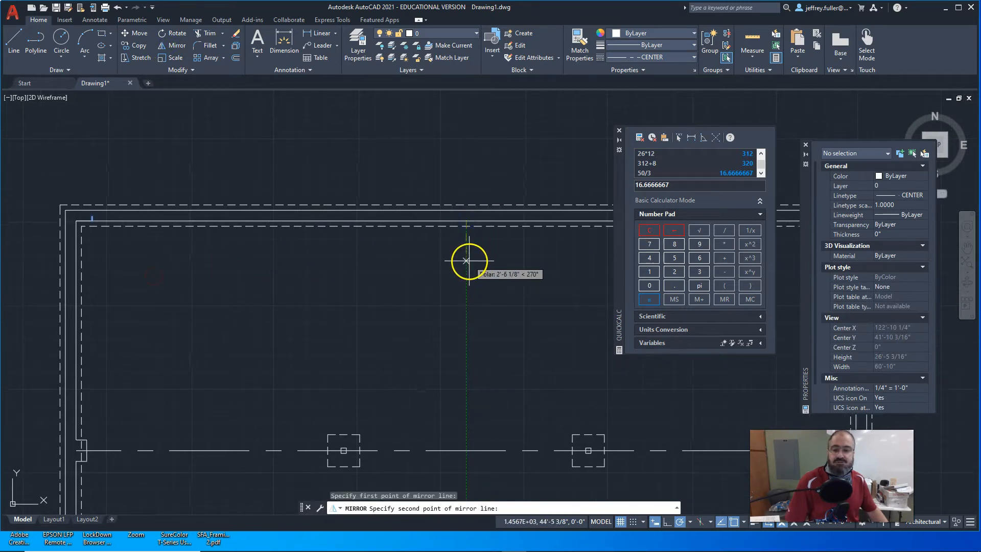
click(468, 289)
click(487, 286)
Check the mirrored tick near the upper-right corner and the stretch of wall between both ticks
mouse_move(501, 319)
middle_down()
mouse_move(238, 298)
mouse_move(201, 304)
middle_up()
middle_drag(452, 278, 382, 285)
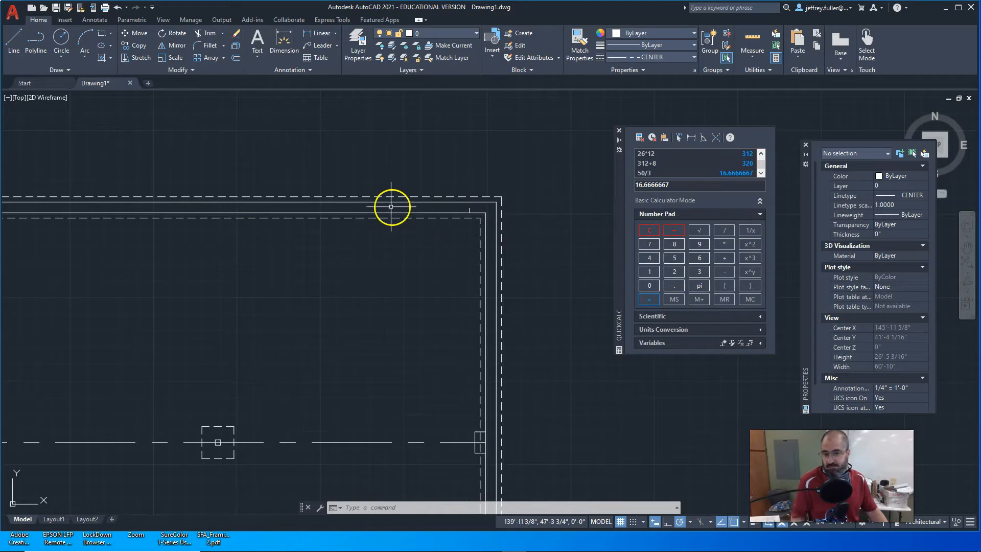
middle_drag(327, 337, 486, 306)
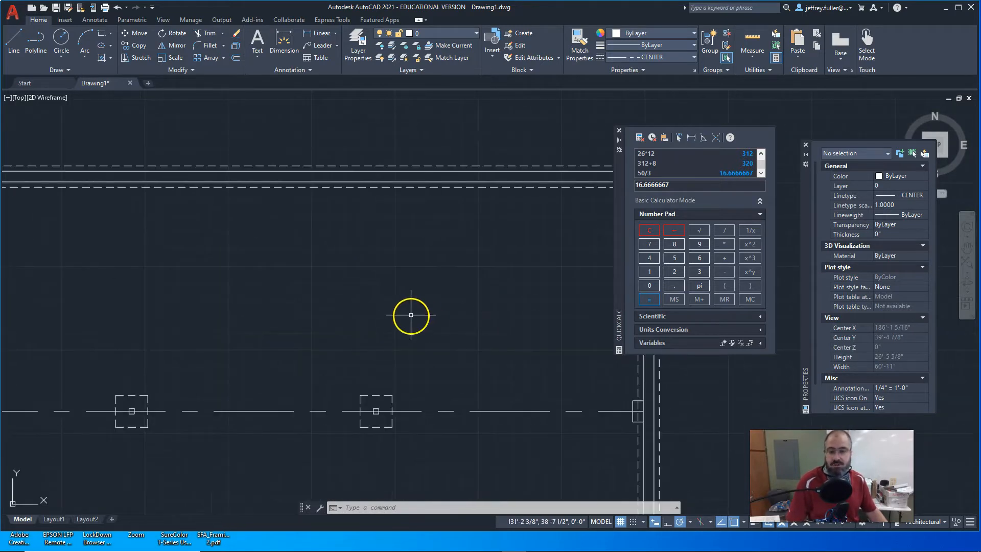
scroll(411, 315, down, 2)
mouse_move(410, 313)
middle_down()
mouse_move(437, 286)
mouse_move(416, 245)
middle_up()
click(435, 163)
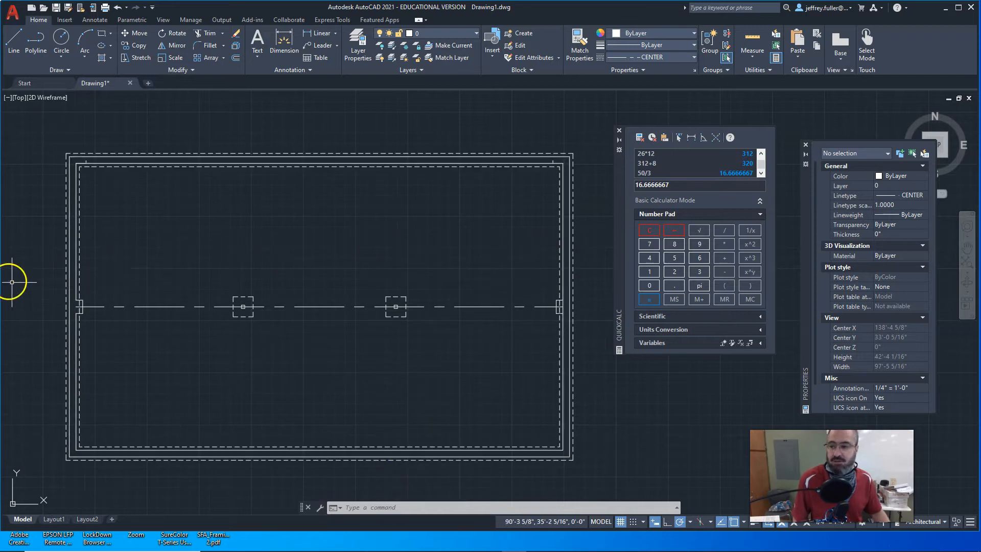
middle_drag(191, 281, 251, 283)
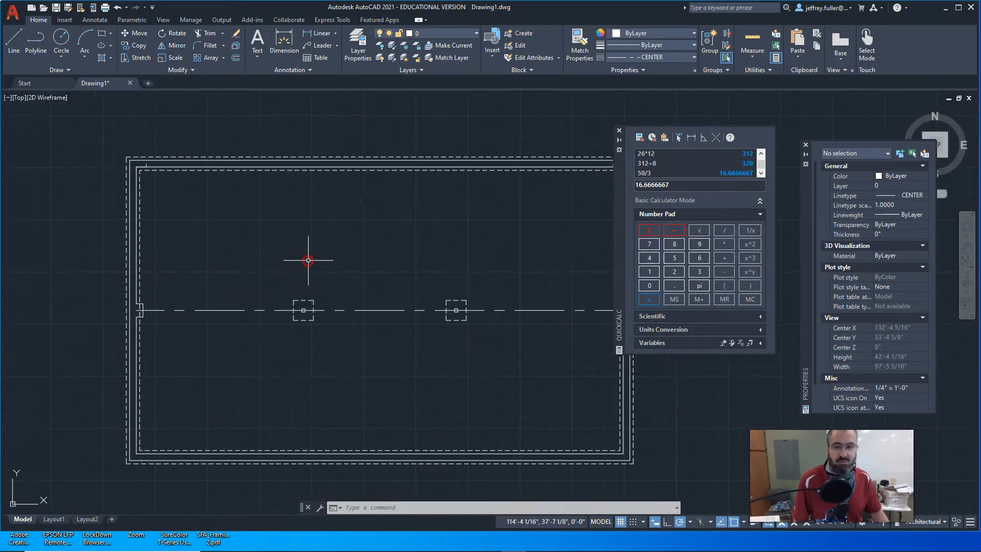
middle_drag(308, 260, 280, 264)
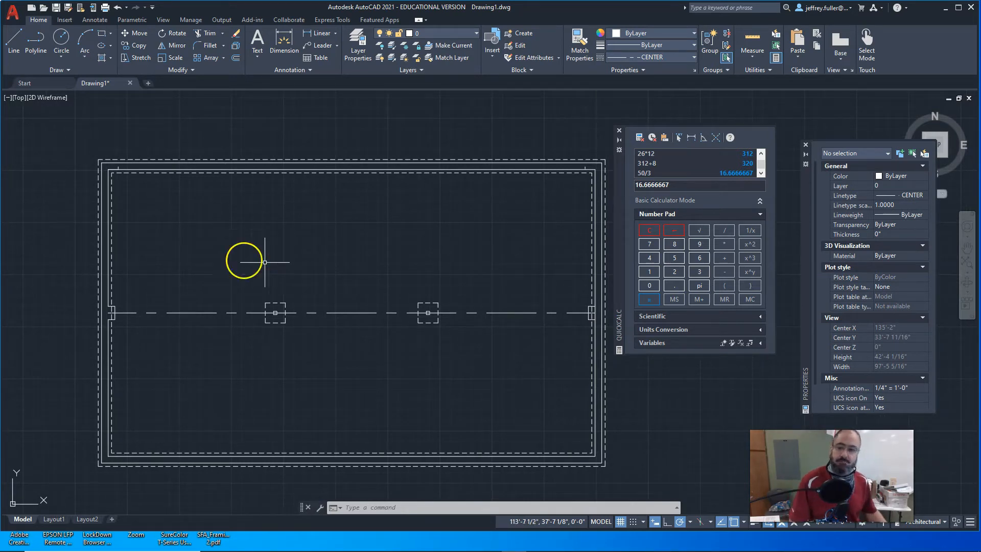
Create a rectangular array of the left tick with 6 columns and 1 row
scroll(164, 192, up, 3)
middle_drag(164, 192, 162, 259)
scroll(162, 258, down, 3)
middle_drag(225, 275, 210, 259)
scroll(122, 268, up, 3)
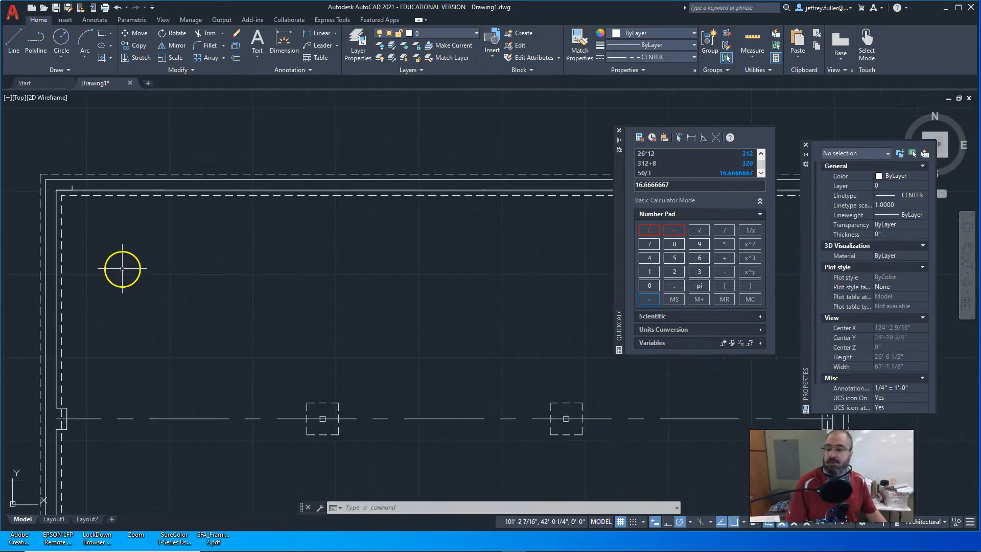
click(72, 188)
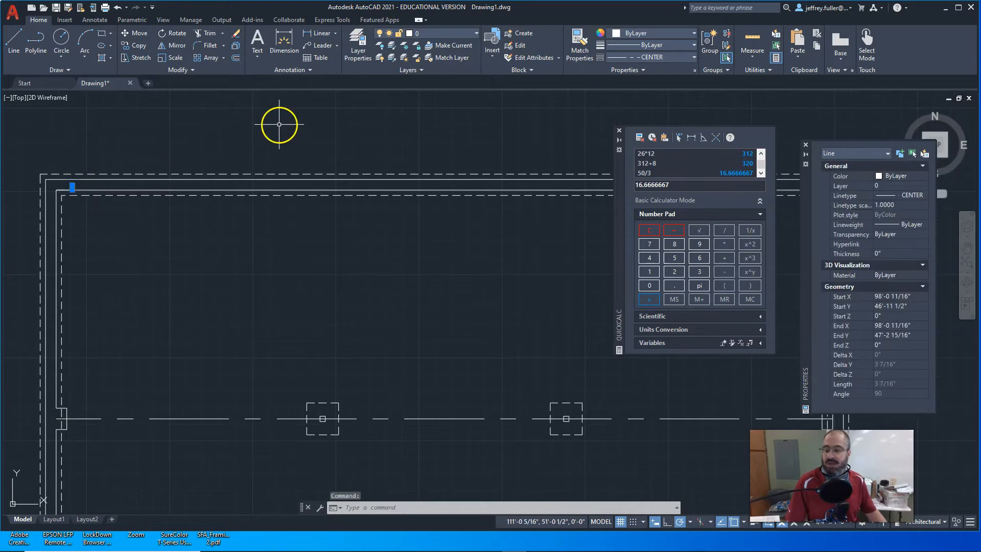
click(210, 58)
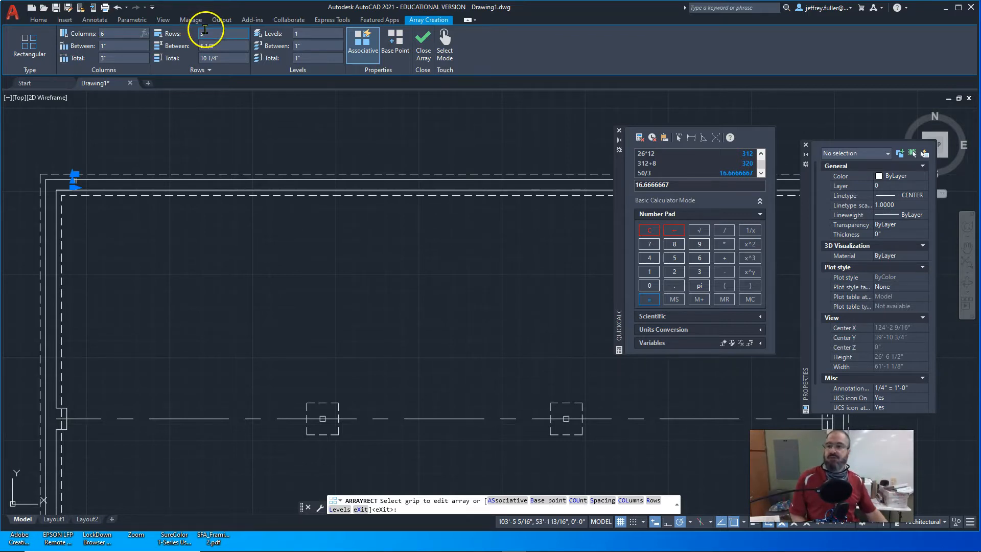
drag(206, 33, 190, 34)
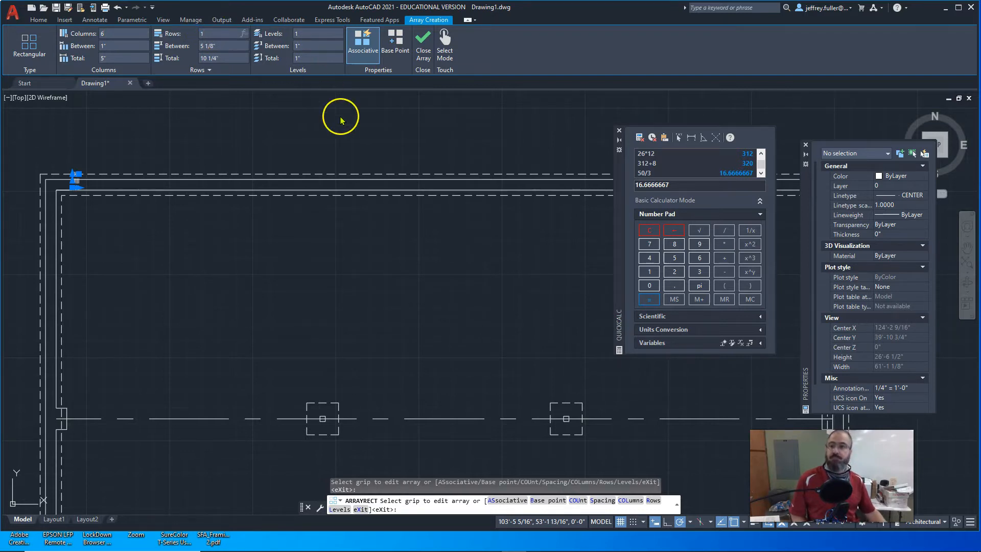
Try to stretch the array's columns from the left tick along the upper wall
scroll(334, 131, down, 2)
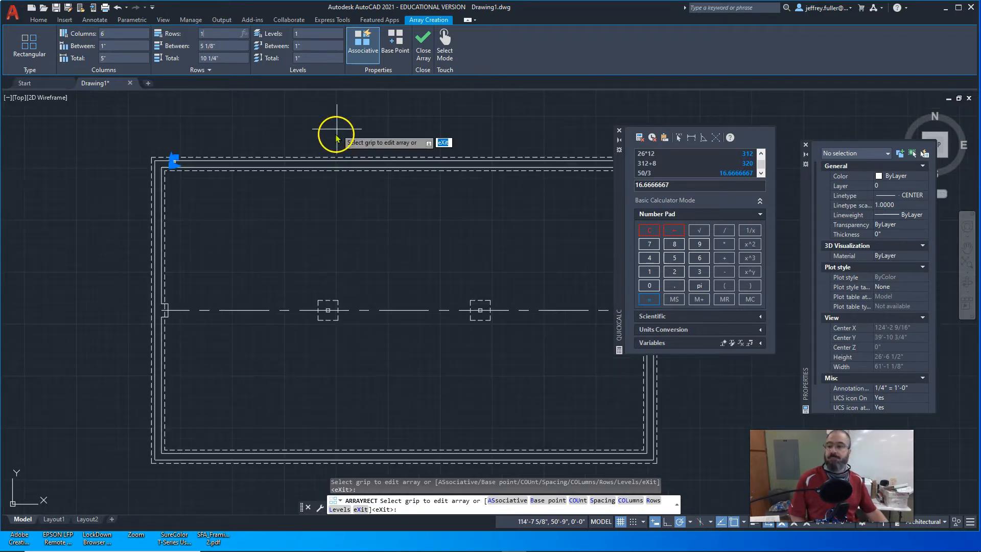
click(178, 168)
click(396, 174)
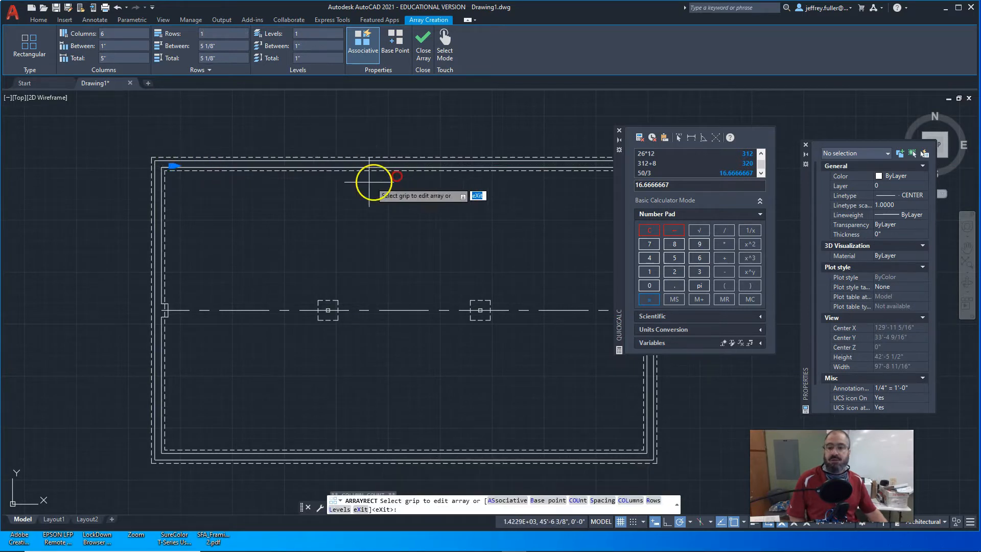
scroll(120, 219, up, 4)
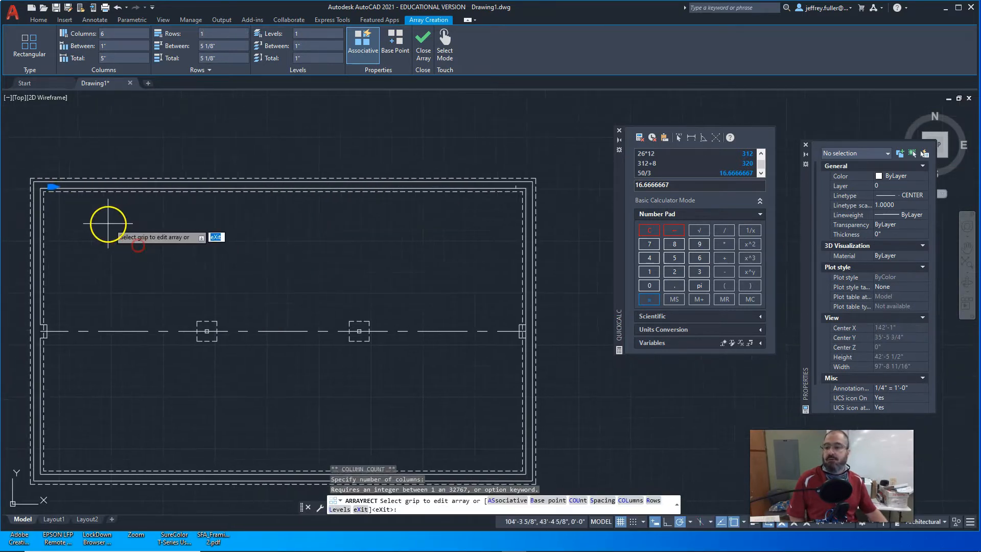
middle_drag(82, 188, 154, 203)
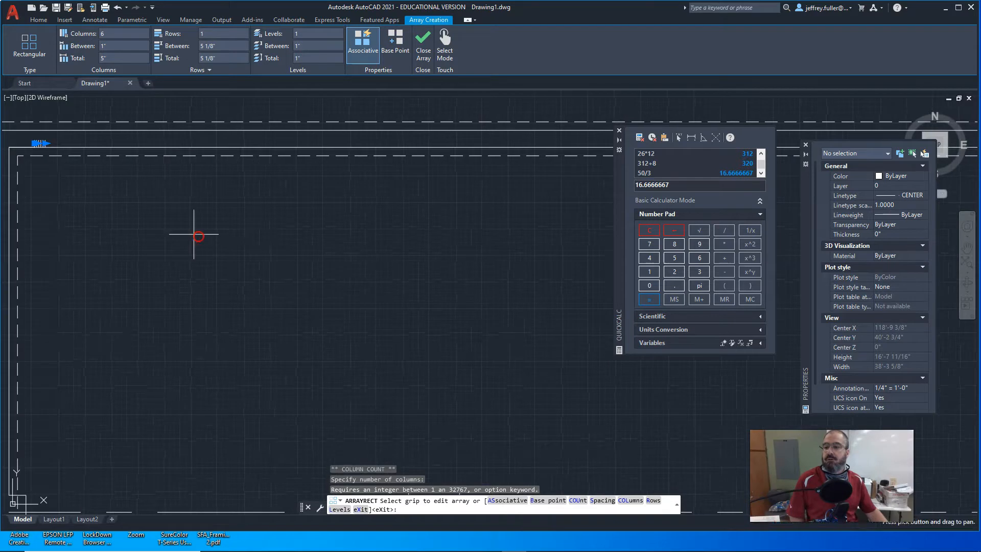
Extend the array's columns at 1" spacing to the mirrored tick near the upper-right corner and finish the array
click(47, 143)
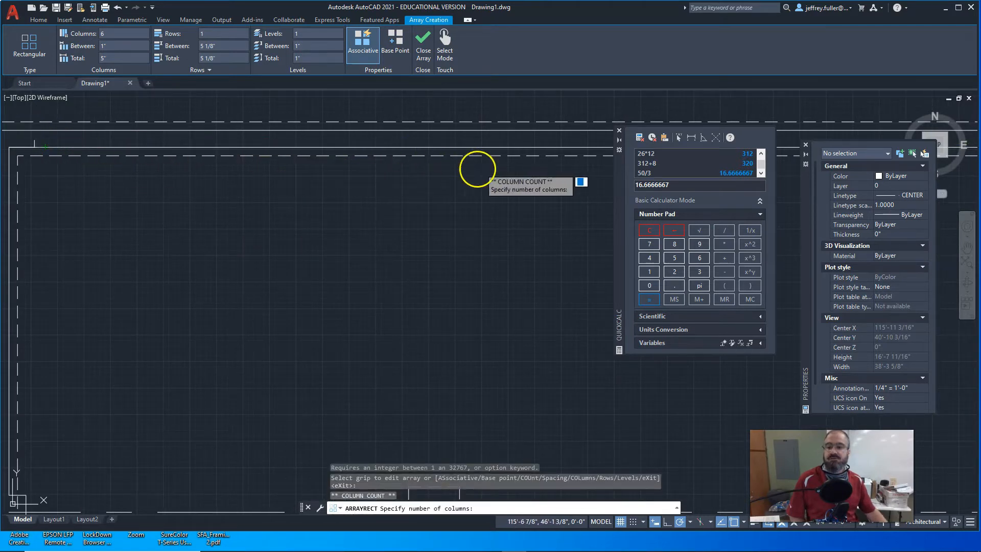
middle_drag(0, 181, 0, 195)
middle_drag(442, 226, 160, 250)
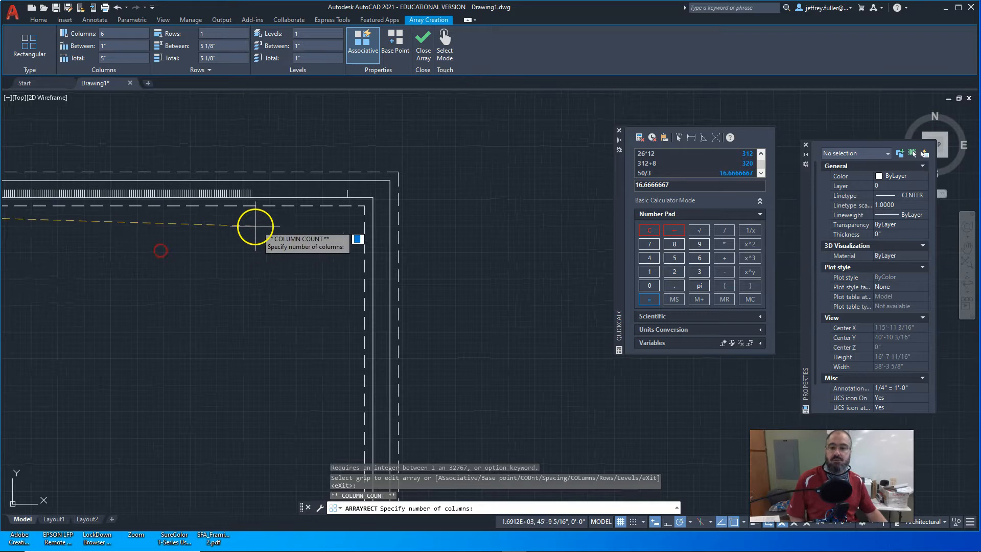
click(347, 193)
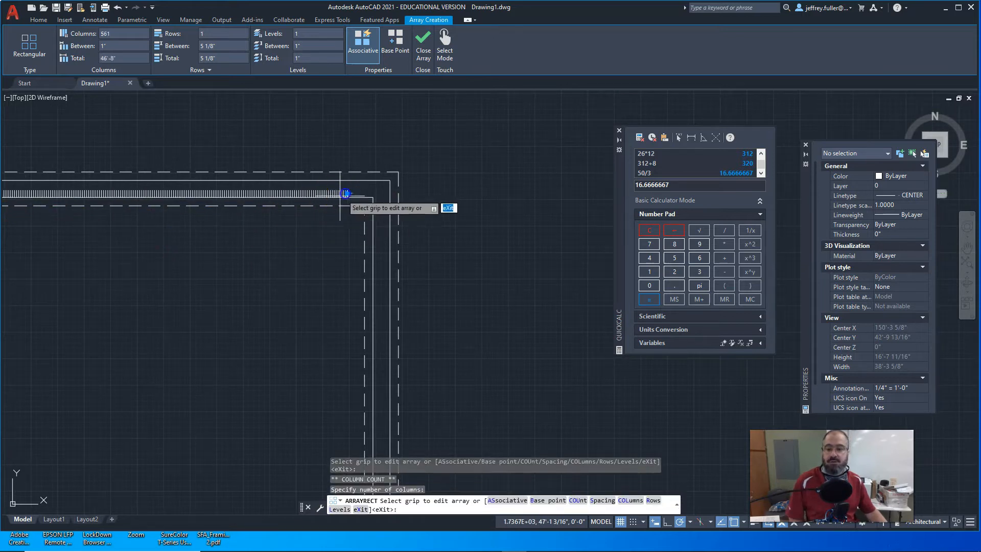
mouse_move(293, 277)
middle_down()
mouse_move(368, 258)
mouse_move(529, 253)
mouse_move(573, 287)
middle_up()
scroll(267, 272, down, 1)
mouse_move(267, 273)
middle_down()
mouse_move(383, 230)
mouse_move(385, 214)
middle_up()
middle_drag(253, 231, 307, 278)
scroll(272, 254, down, 1)
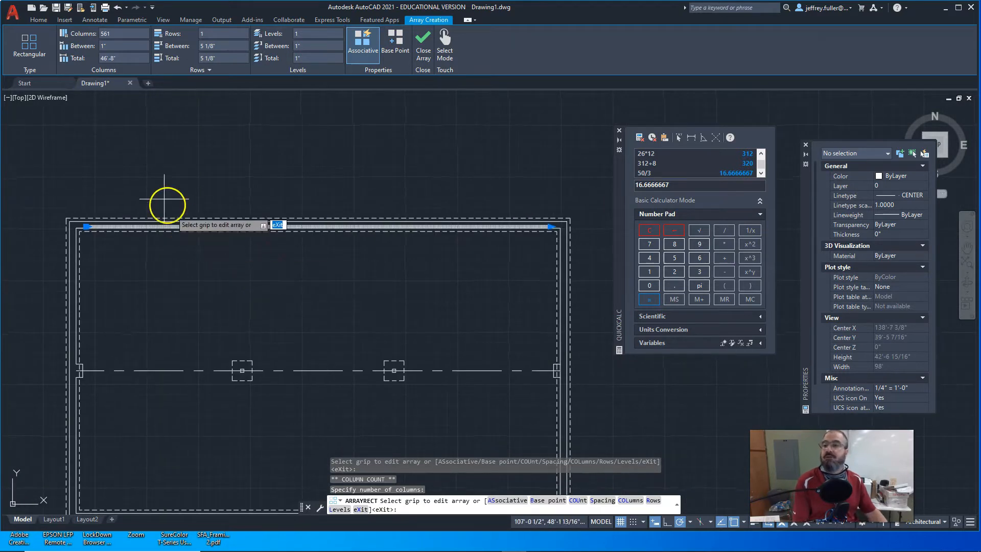
key(Escape)
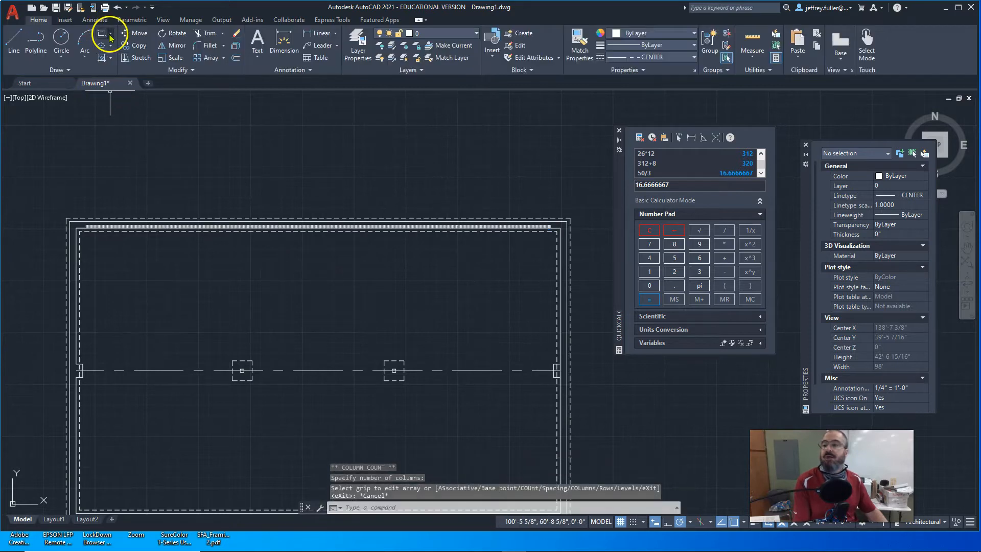
Try setting the upper-wall array's column count to 6 on its own, and undo that change
click(321, 225)
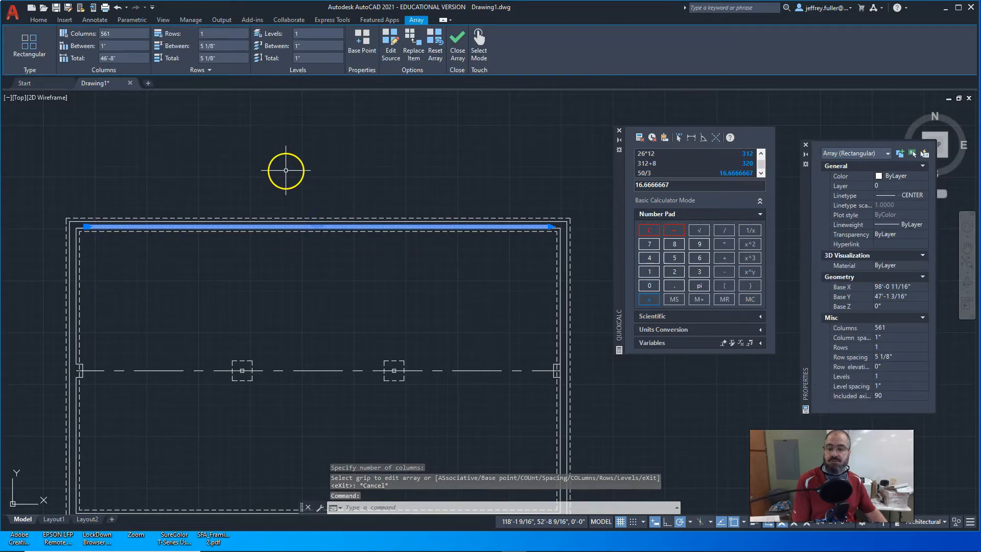
click(99, 35)
text(6)
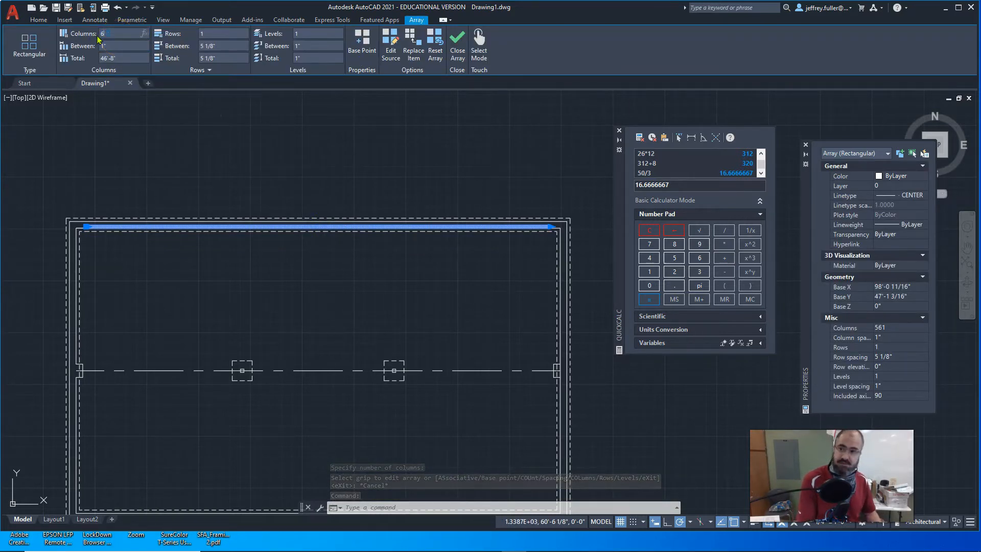
key(Return)
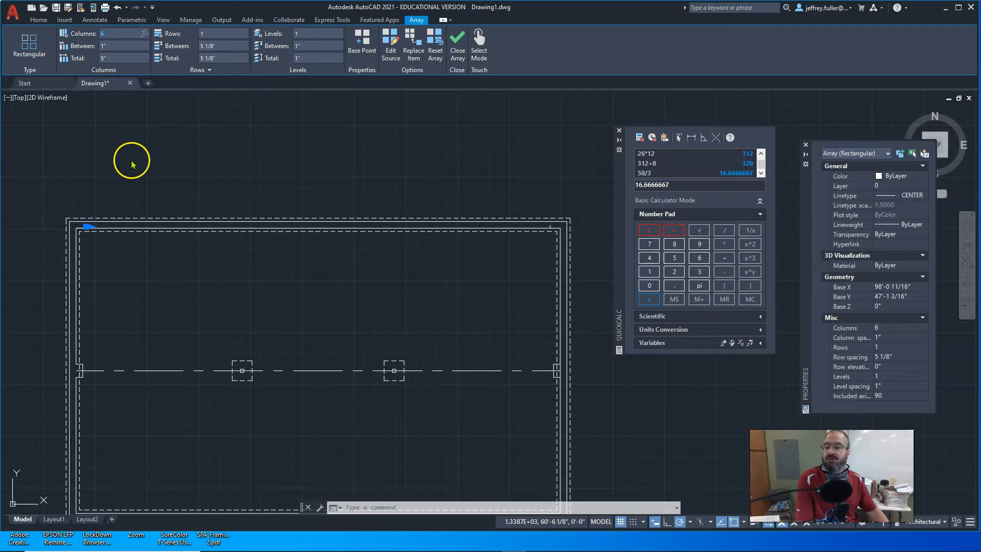
click(117, 7)
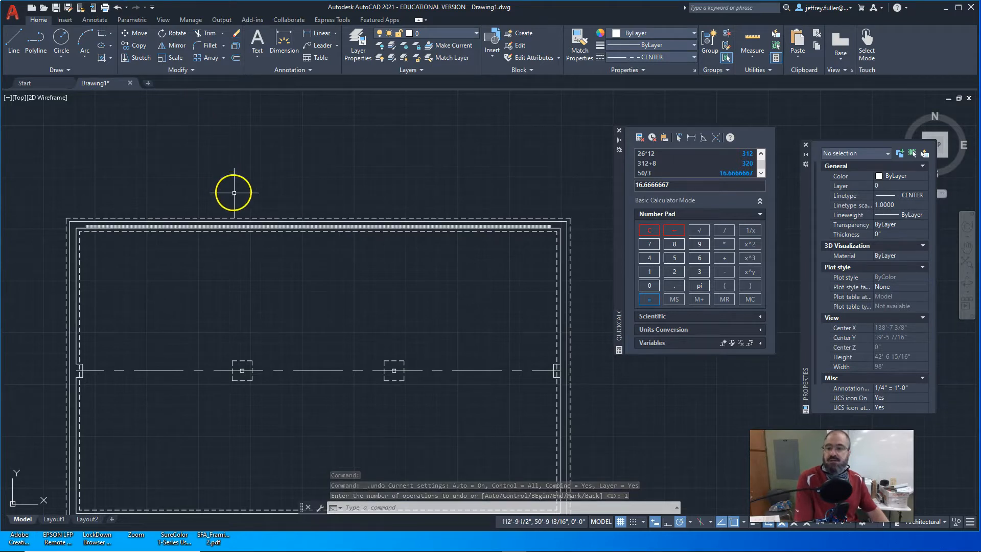
Set the upper-wall array to 6 columns with a total column distance of 46'-8", and deselect it
click(243, 224)
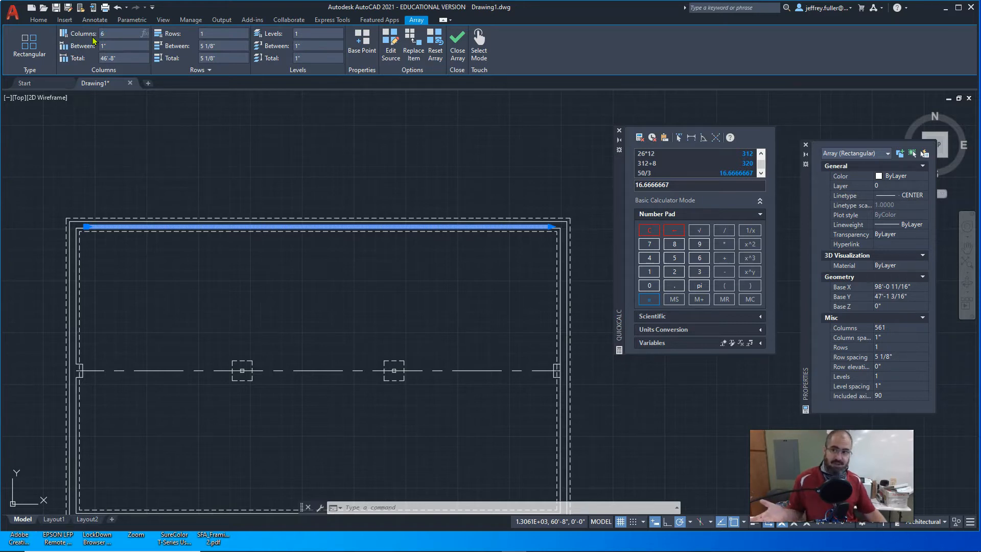
click(123, 58)
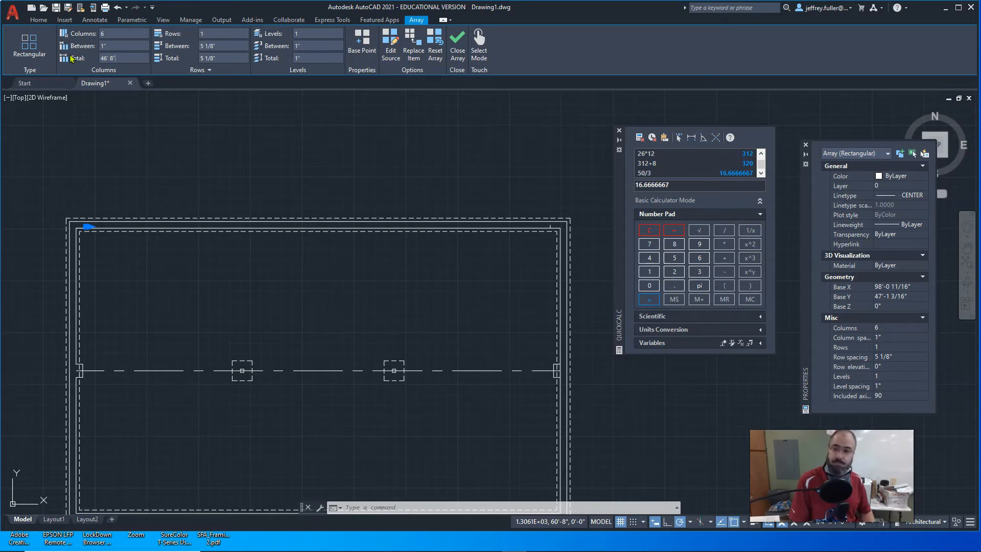
click(397, 265)
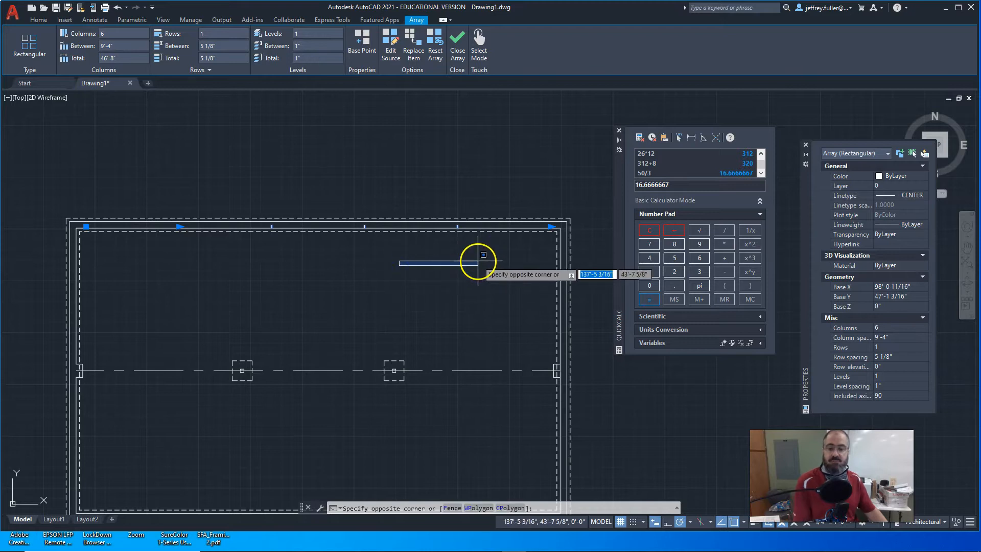
key(Escape)
key(Escape)
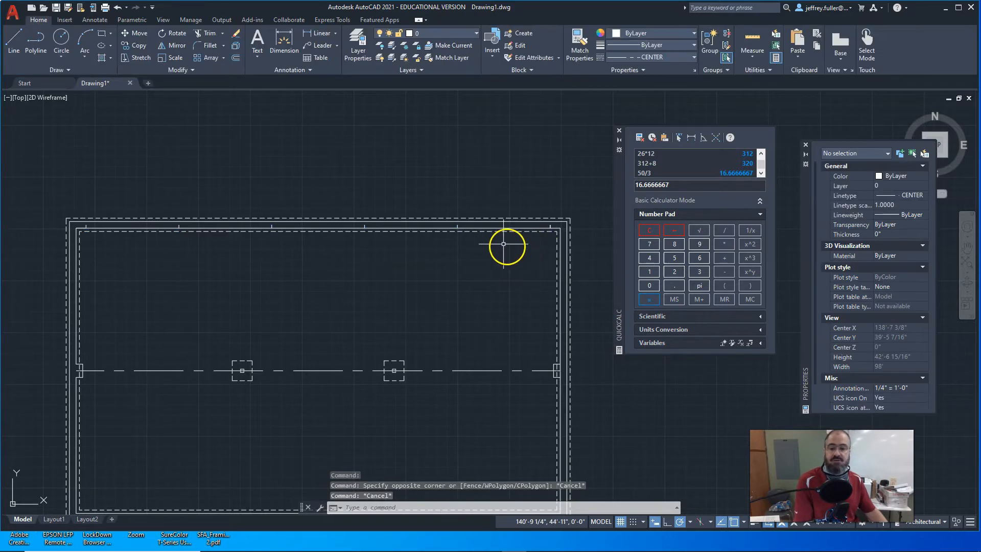
Draw a horizontal tick about 3 3/4" long into the left wall, starting 12" below its upper inner corner
mouse_move(155, 297)
middle_down()
mouse_move(269, 215)
mouse_move(247, 233)
middle_up()
scroll(124, 170, up, 2)
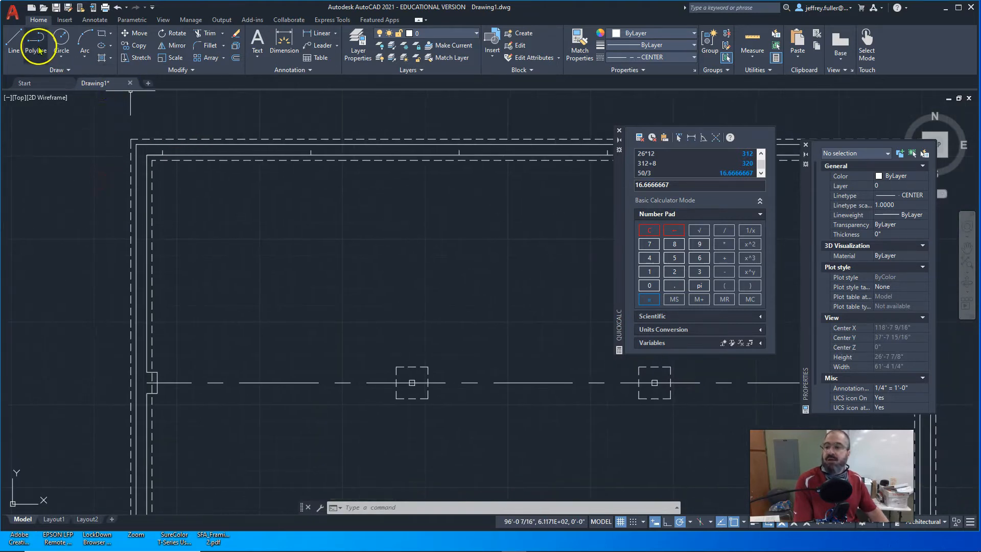
click(13, 39)
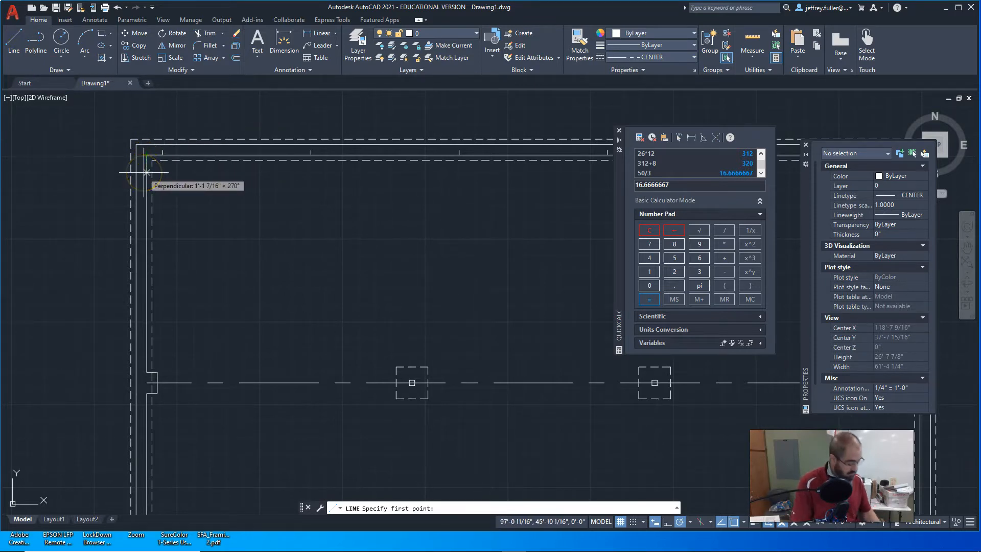
text(12)
key(Return)
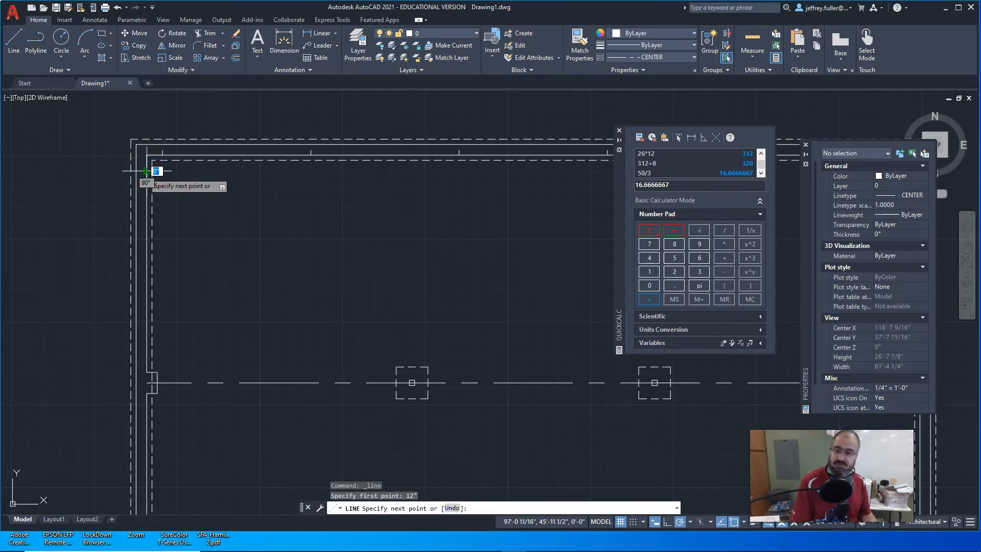
scroll(136, 171, up, 5)
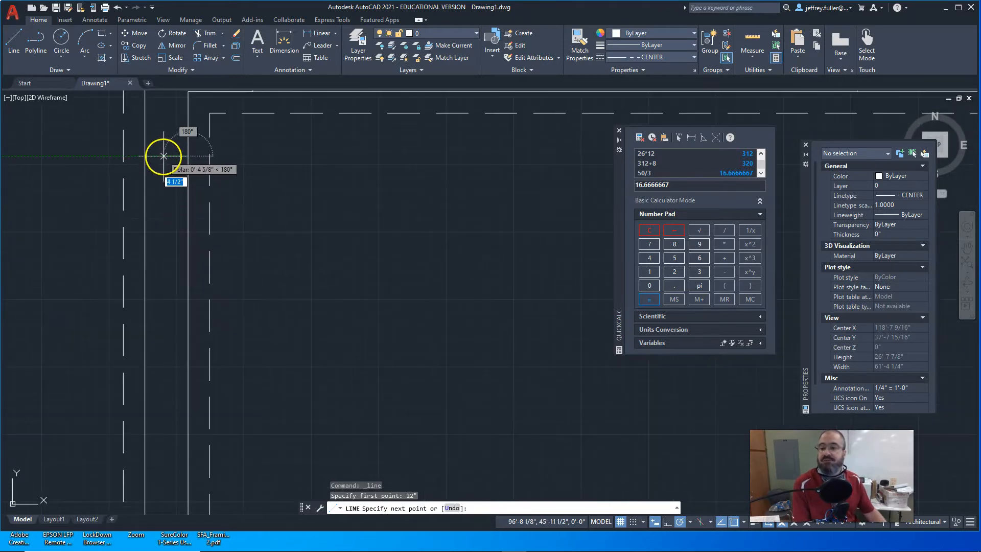
key(Escape)
scroll(255, 267, down, 4)
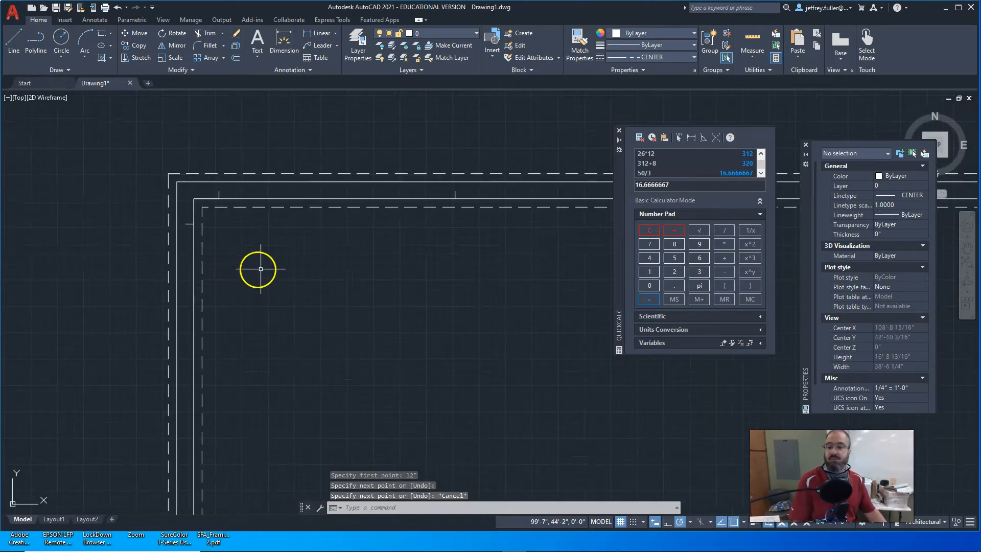
Create a rectangular array of the left wall's tick with 4 columns and 3 rows, trying to stretch its rows down the wall
click(176, 164)
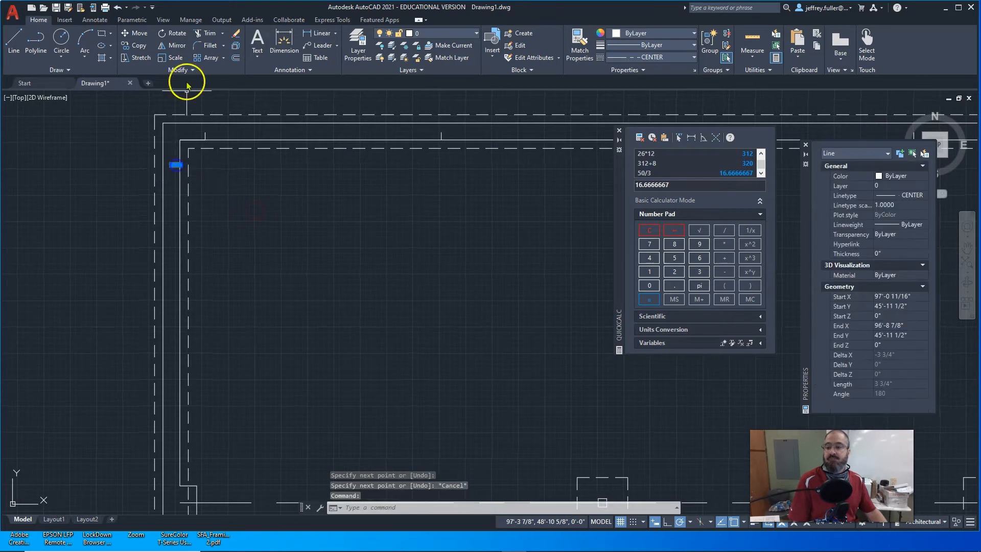
click(204, 57)
scroll(233, 214, down, 4)
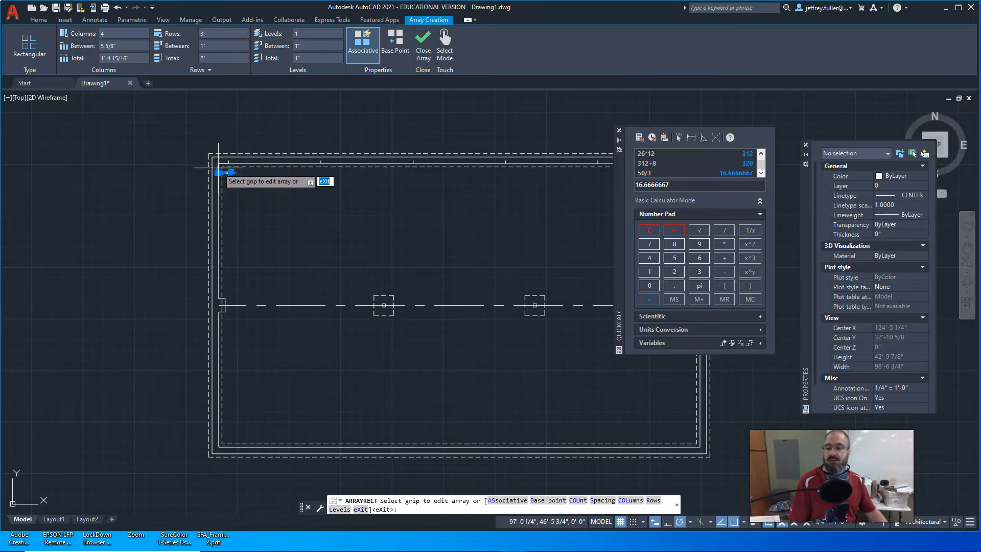
scroll(218, 167, up, 2)
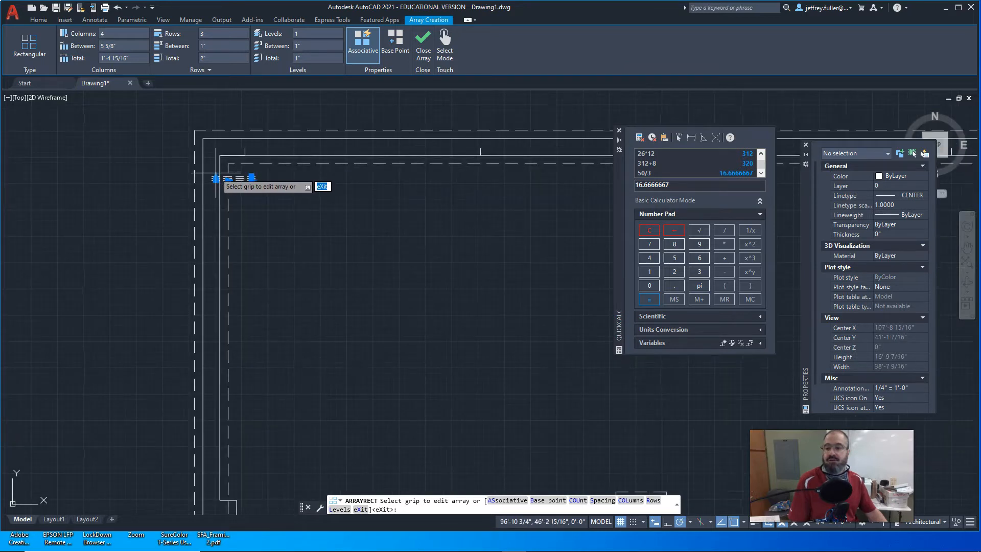
click(215, 178)
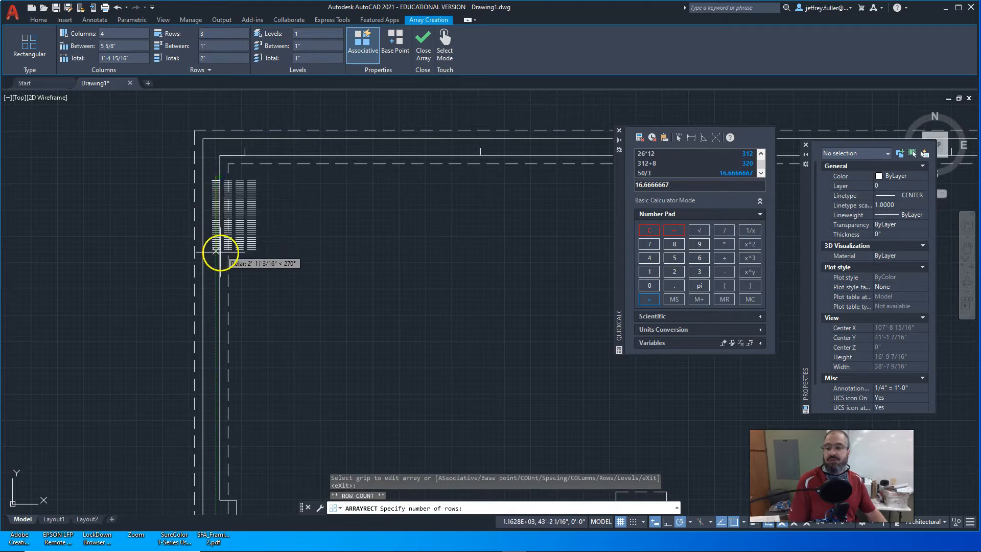
scroll(212, 346, down, 3)
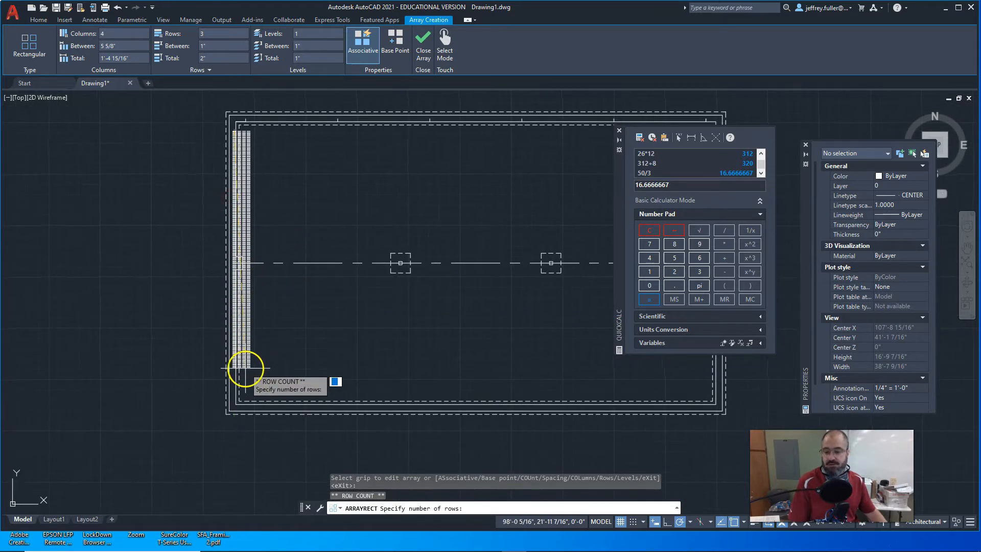
scroll(247, 399, up, 3)
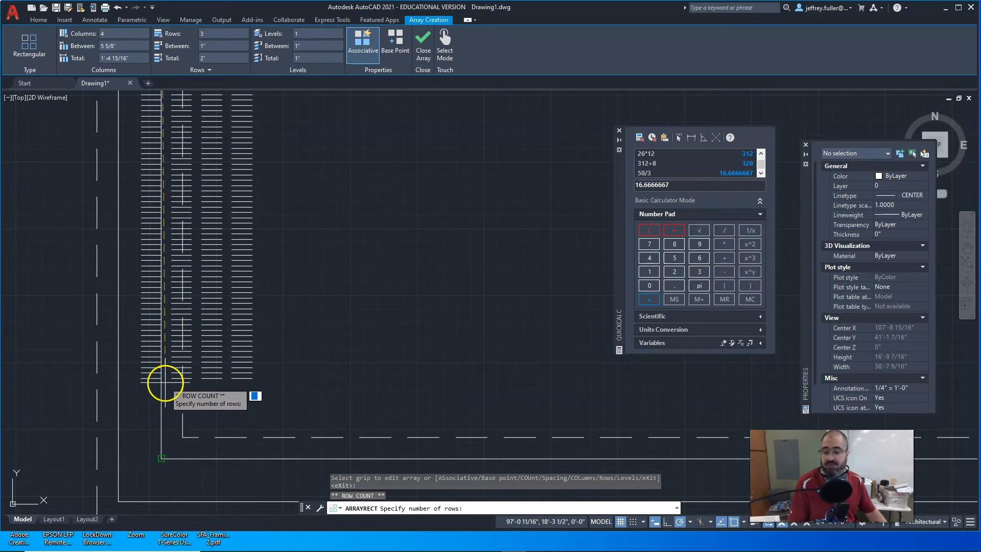
key(Escape)
scroll(166, 347, up, 3)
key(Escape)
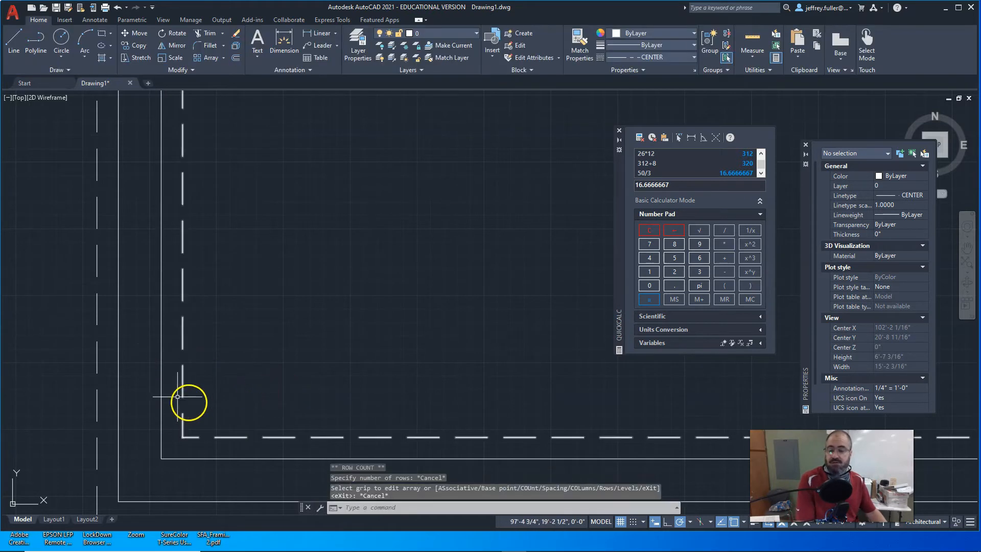
Draw a 12" line up the left wall from its lower inner corner, ending in a short horizontal tick into the wall
scroll(154, 368, down, 3)
middle_drag(189, 309, 278, 405)
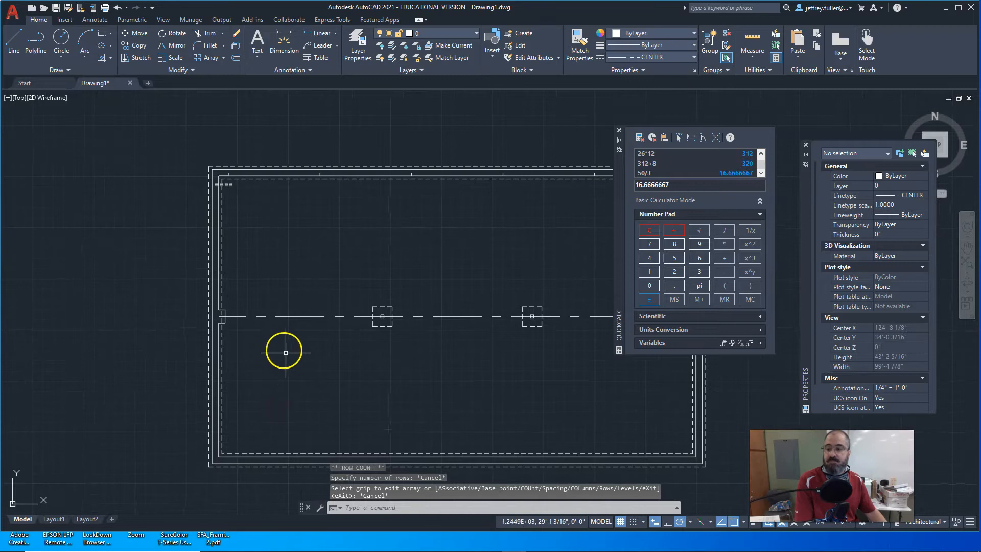
middle_drag(284, 365, 258, 319)
click(13, 41)
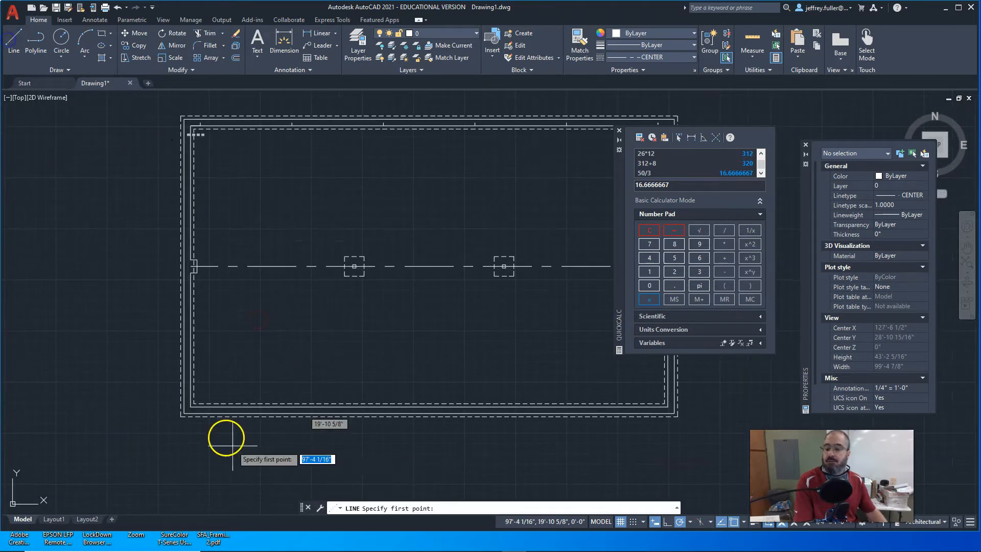
scroll(214, 432, up, 5)
click(142, 354)
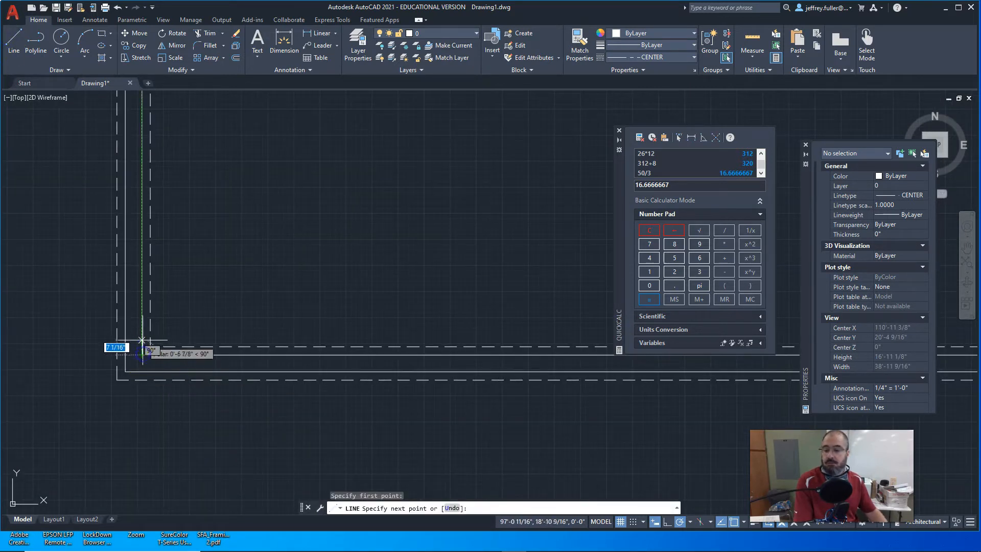
text(12)
key(Return)
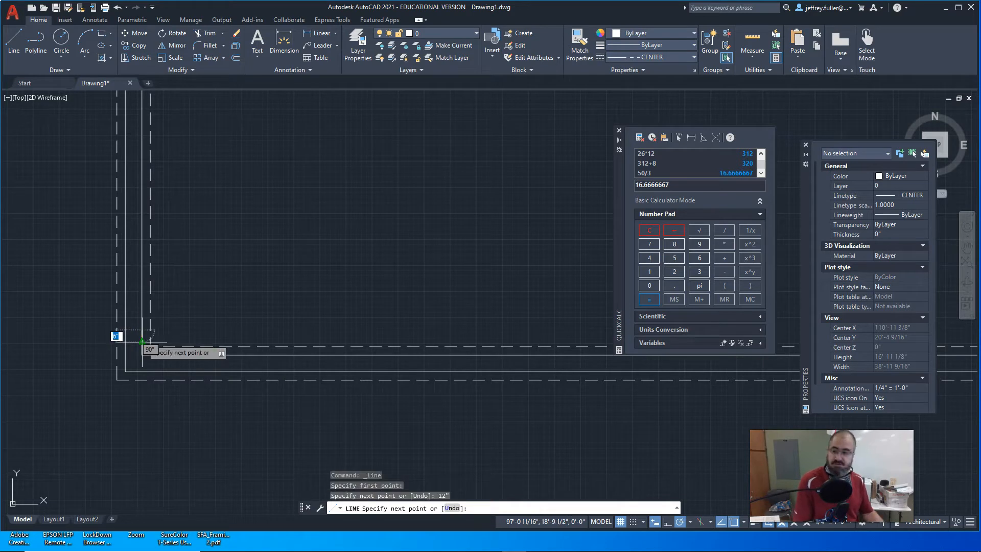
click(128, 329)
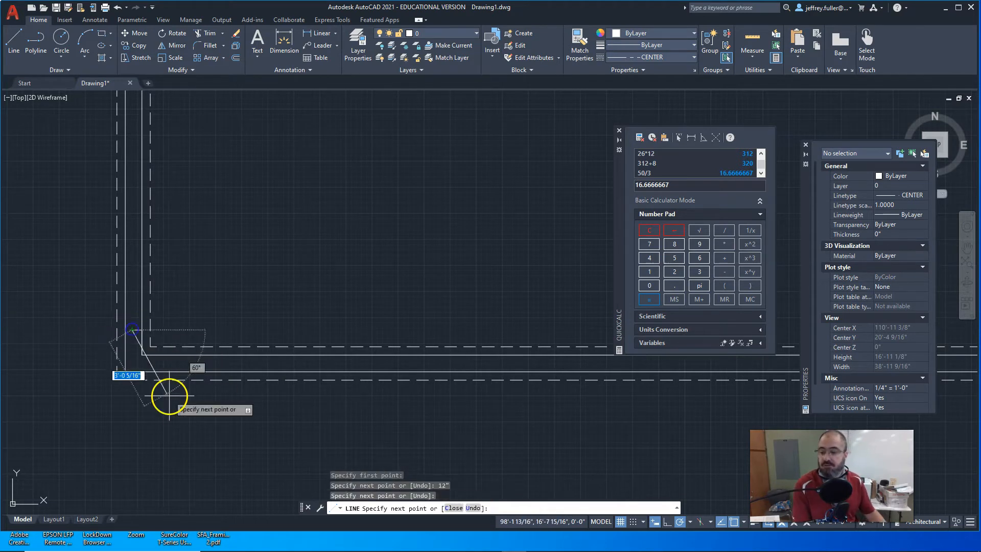
key(Escape)
scroll(194, 373, down, 4)
middle_drag(205, 230, 204, 392)
scroll(154, 263, up, 6)
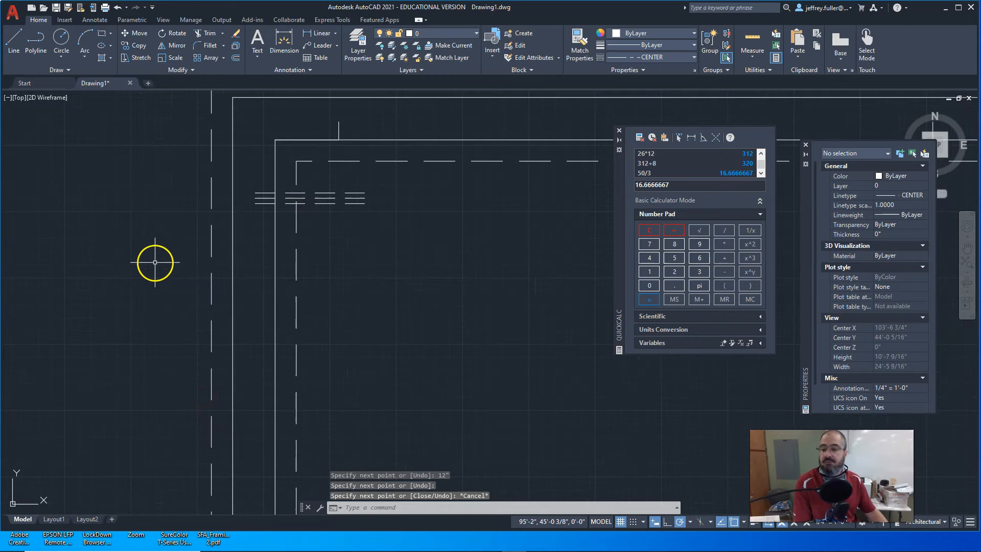
Extend the left-wall tick array's row count down the wall to 320 rows, ending near the lower reference tick
click(291, 206)
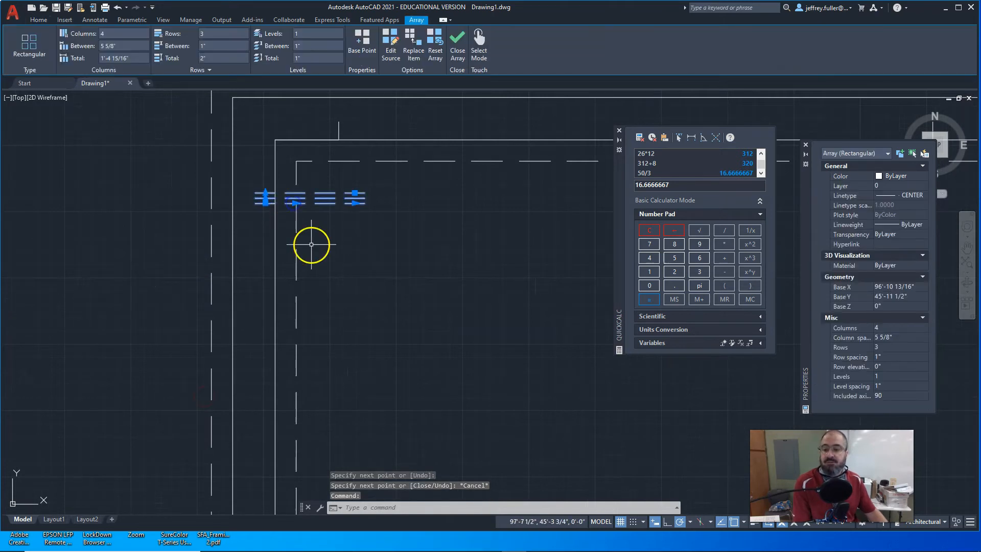
click(266, 194)
scroll(242, 457, down, 3)
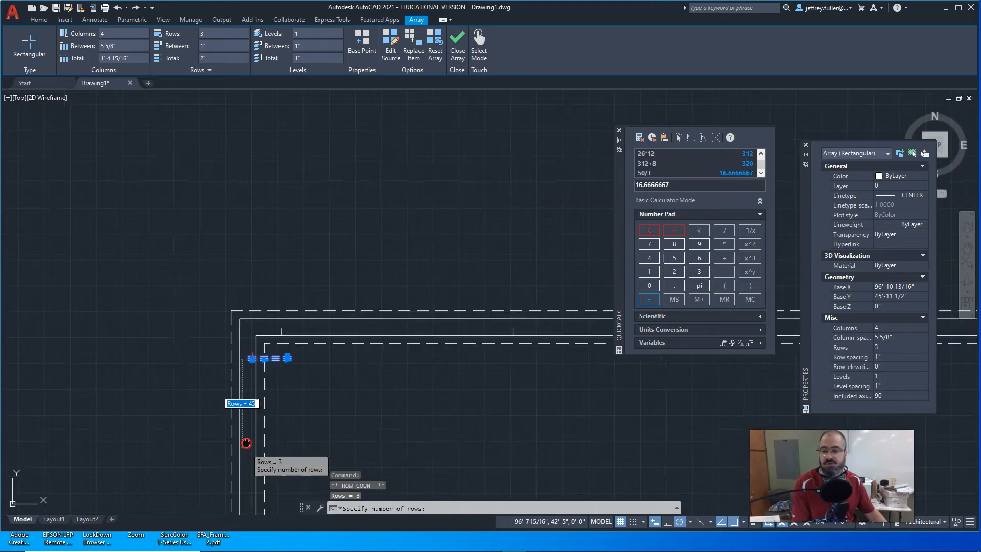
middle_drag(246, 443, 237, 206)
middle_drag(252, 383, 269, 120)
middle_drag(259, 495, 282, 192)
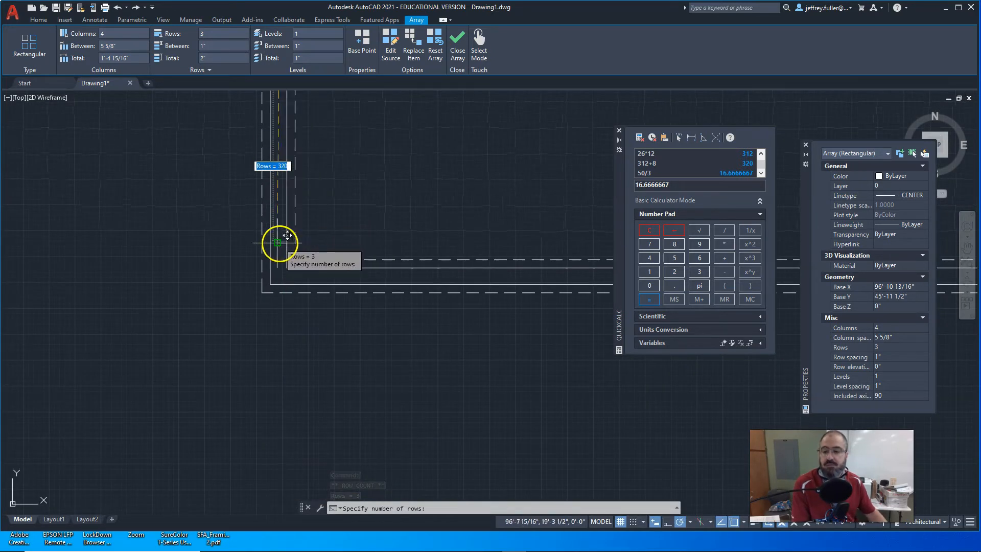
key(Return)
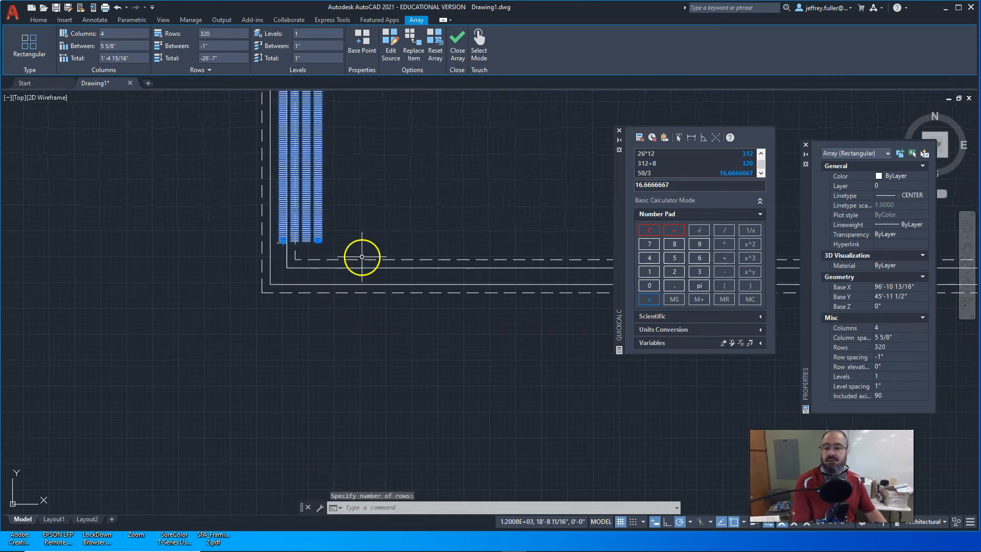
Set the left-wall array to 1 column and 3 rows with a total row distance of -26'-7", and deselect it
click(141, 36)
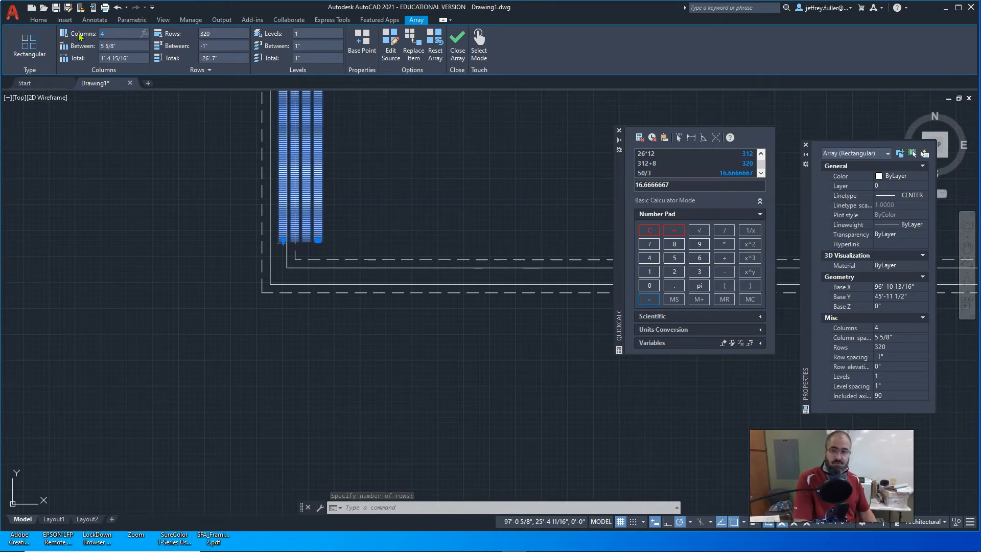
text(1)
key(Return)
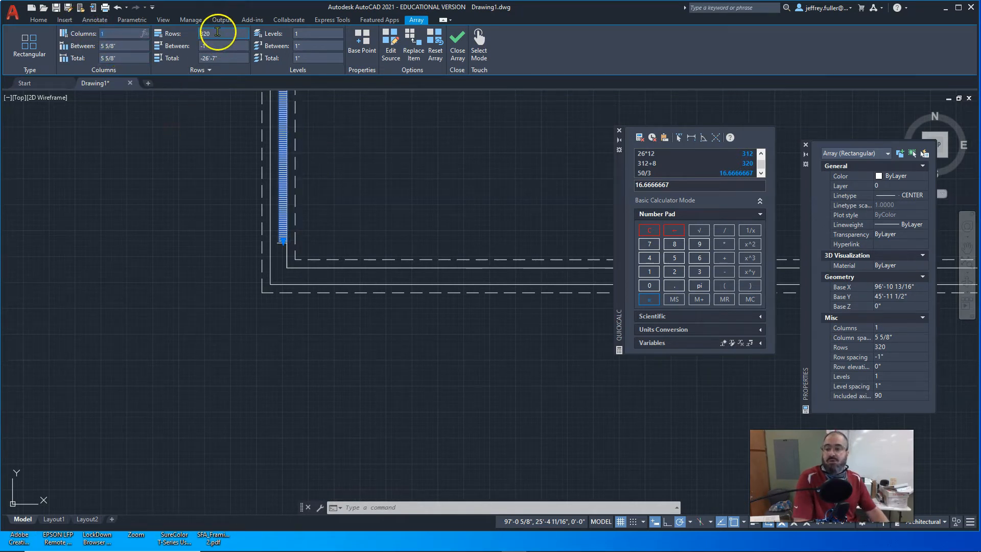
click(208, 58)
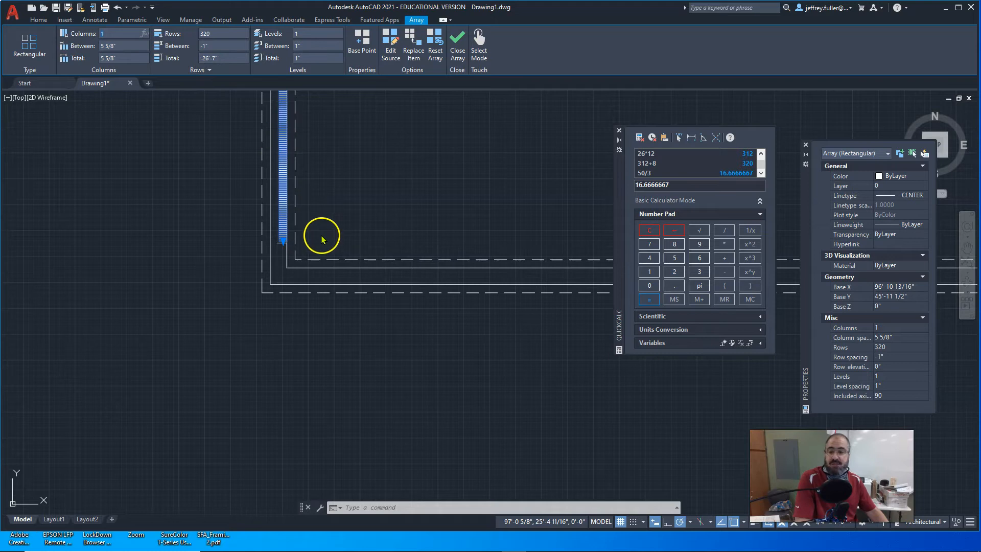
middle_drag(319, 231, 302, 323)
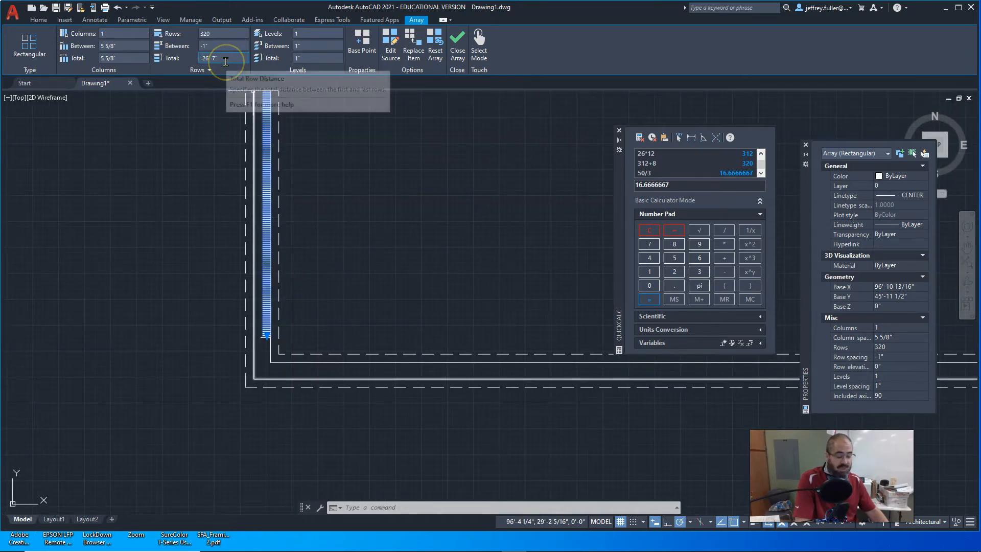
click(215, 34)
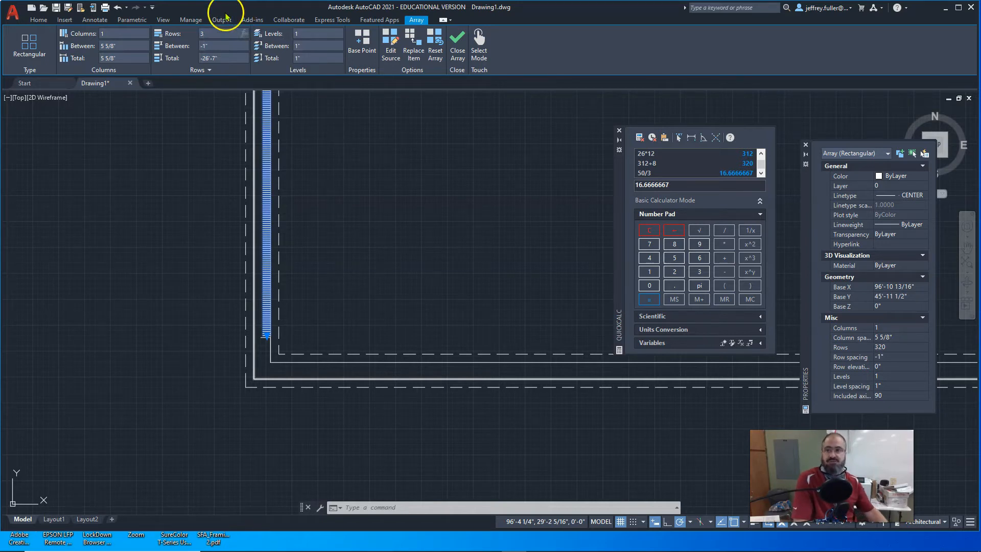
click(219, 57)
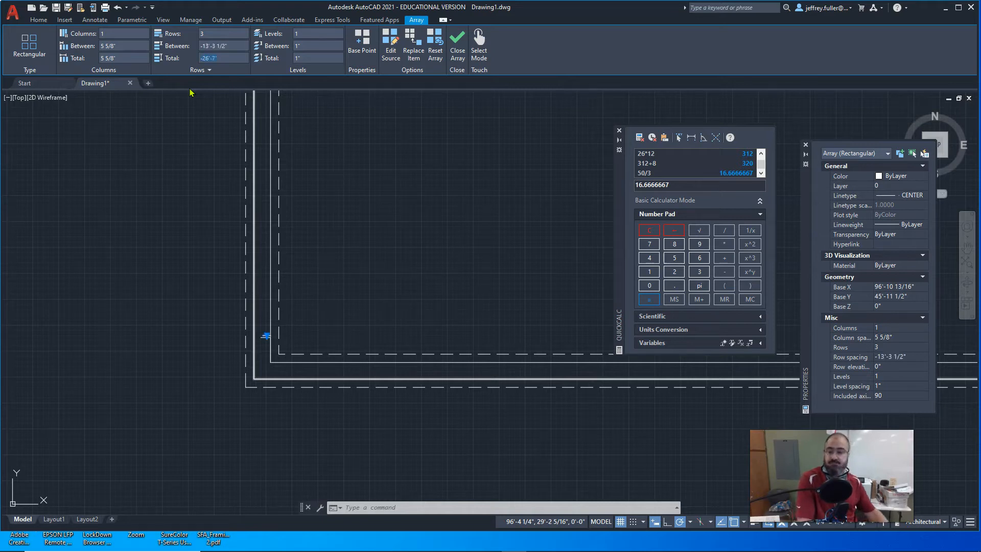
scroll(347, 151, down, 5)
mouse_move(346, 153)
middle_down()
mouse_move(342, 365)
mouse_move(330, 322)
middle_up()
scroll(327, 301, up, 4)
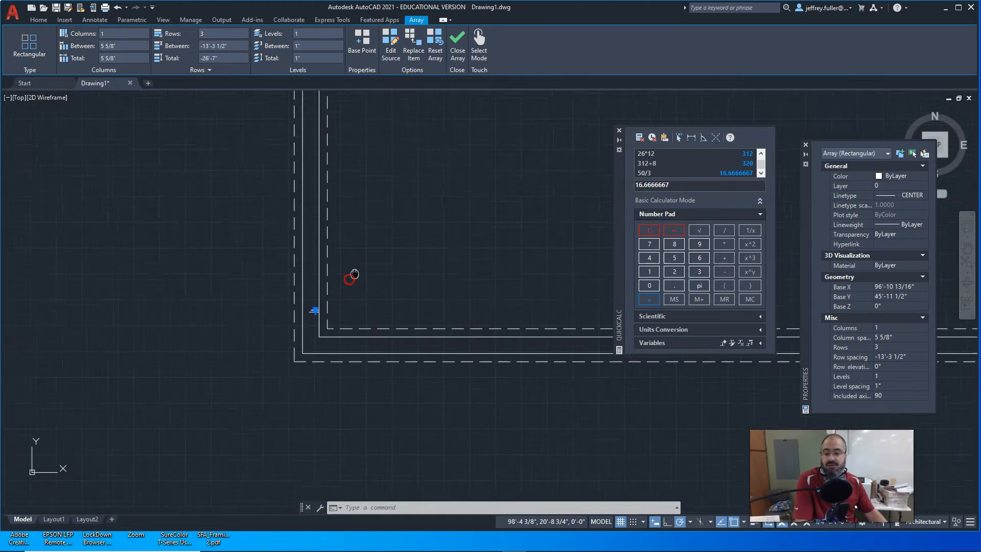
scroll(379, 280, up, 2)
key(Escape)
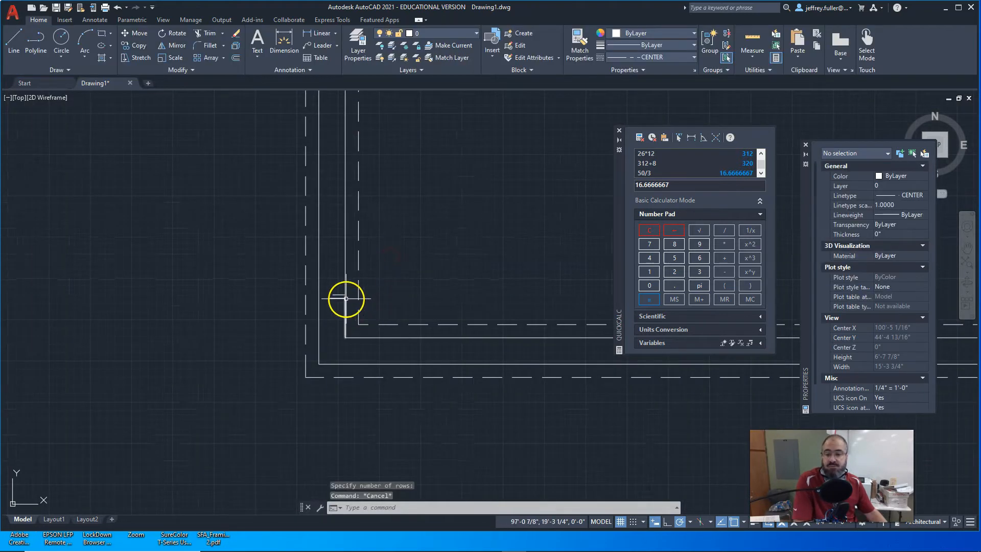
click(343, 294)
click(339, 294)
key(Escape)
key(Escape)
click(339, 294)
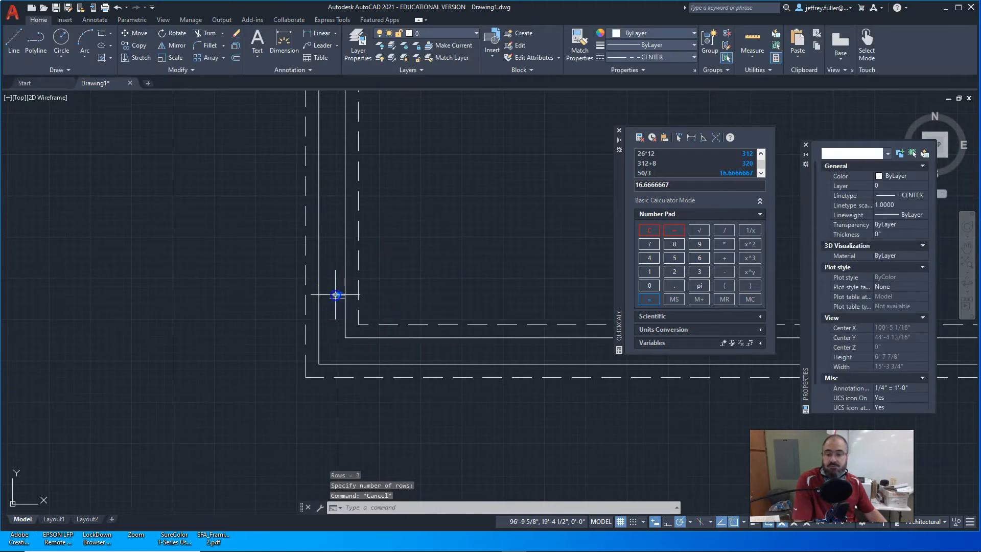
scroll(344, 292, up, 5)
click(350, 291)
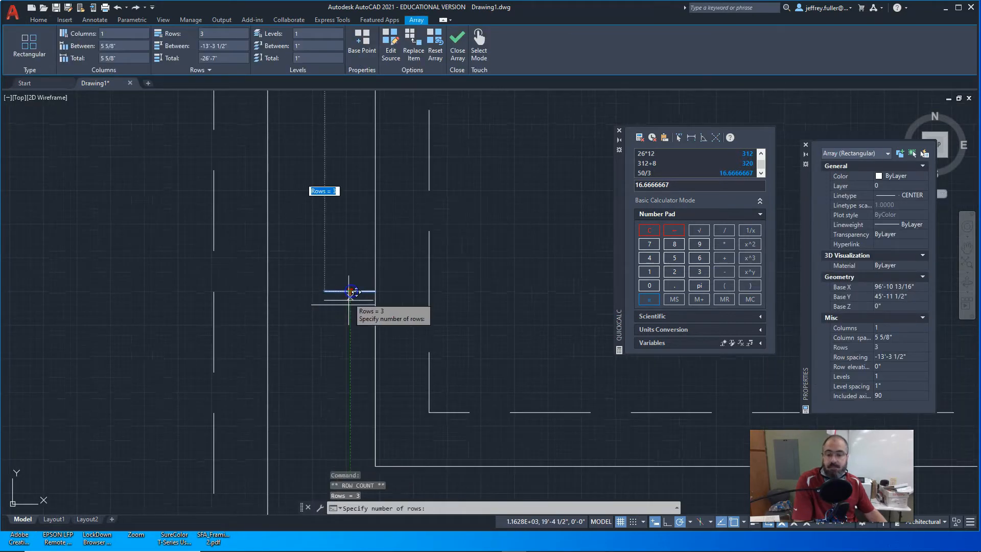
click(353, 333)
key(Escape)
Explode the left-wall tick array into separate lines
scroll(354, 301, down, 2)
click(354, 294)
scroll(434, 239, down, 2)
middle_drag(435, 239, 341, 413)
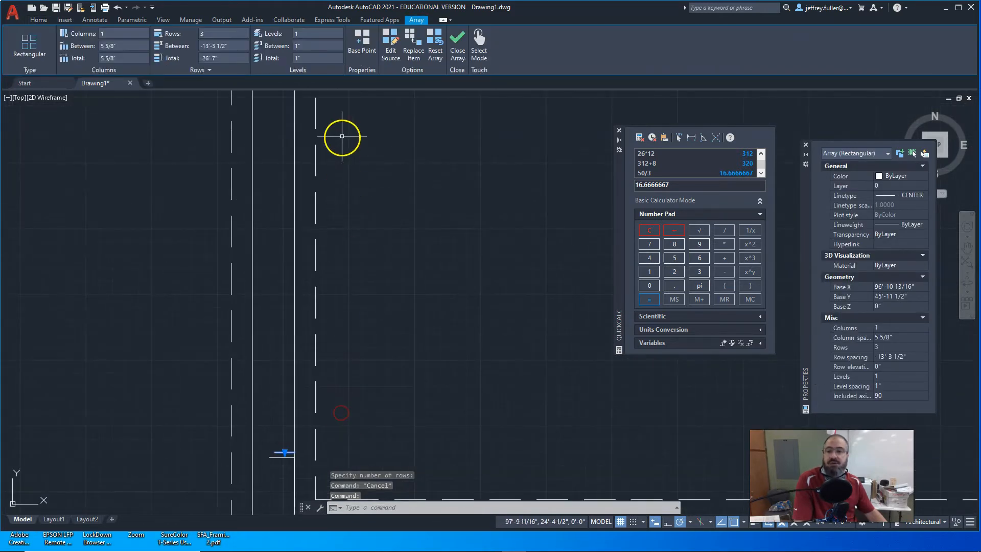
click(38, 20)
click(236, 45)
Move the lowest left-wall tick 1" down onto the reference tick, snapping midpoint to midpoint, and deselect it
scroll(263, 291, up, 4)
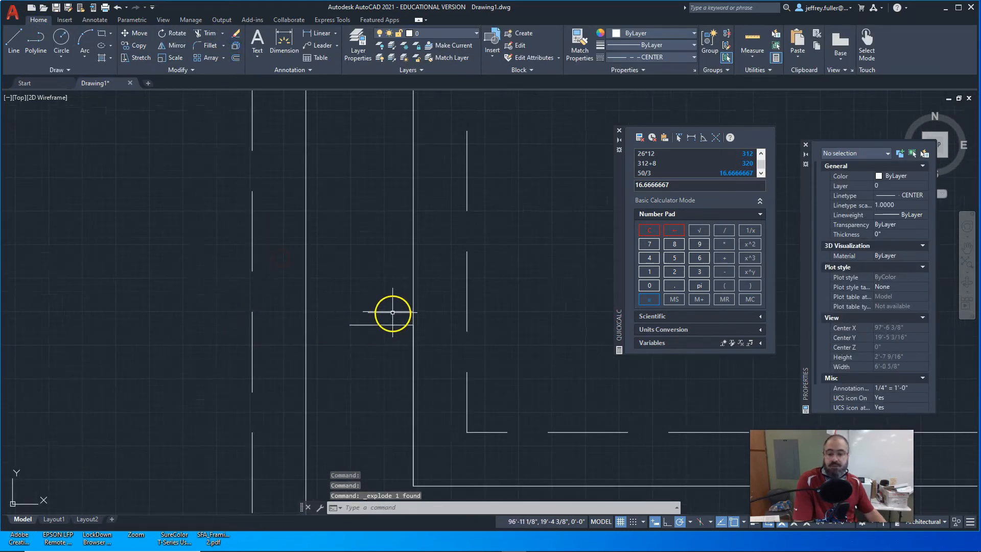
click(393, 311)
click(388, 311)
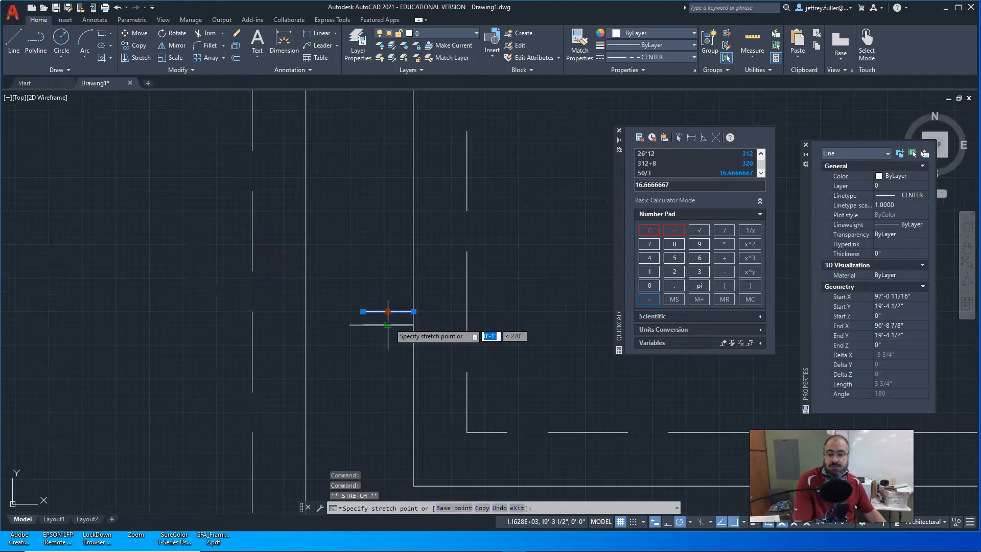
key(Escape)
Examine where the middle left-wall tick falls relative to the wall's pilaster and the plan's centerline
scroll(428, 371, down, 4)
middle_drag(465, 291, 376, 460)
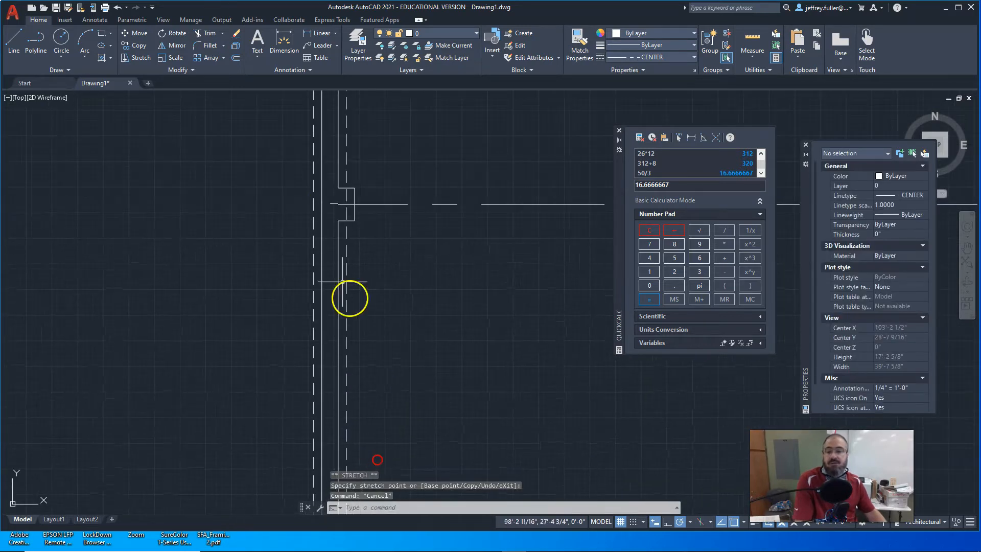
middle_drag(346, 216, 346, 269)
scroll(342, 271, up, 8)
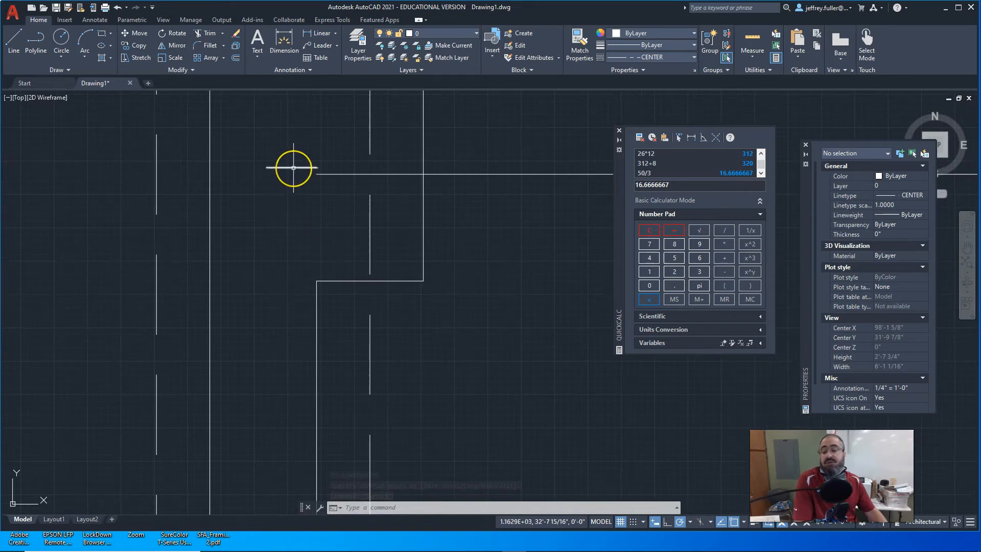
scroll(337, 227, down, 6)
scroll(338, 228, down, 6)
middle_drag(371, 242, 364, 345)
scroll(342, 289, up, 4)
scroll(342, 289, up, 4)
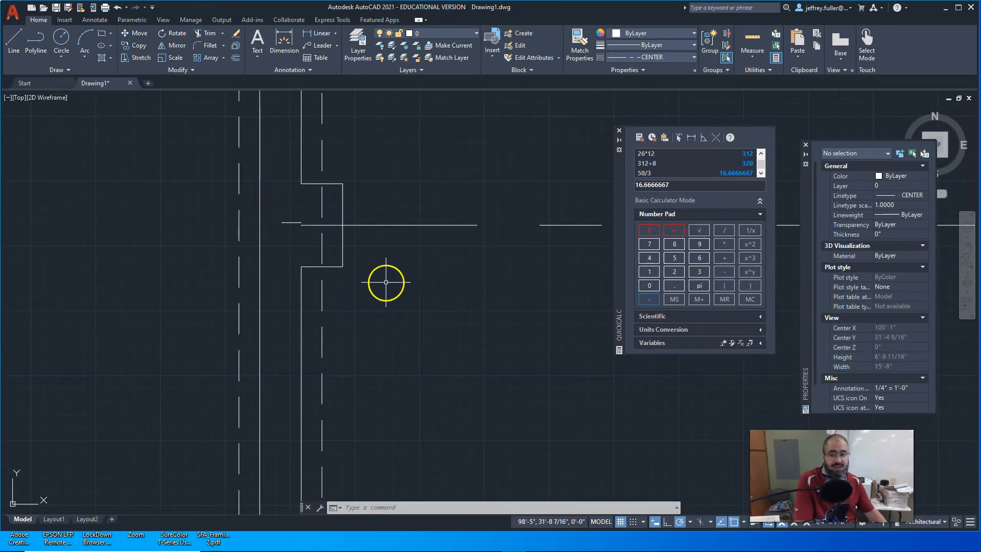
middle_drag(384, 281, 428, 335)
scroll(415, 306, down, 6)
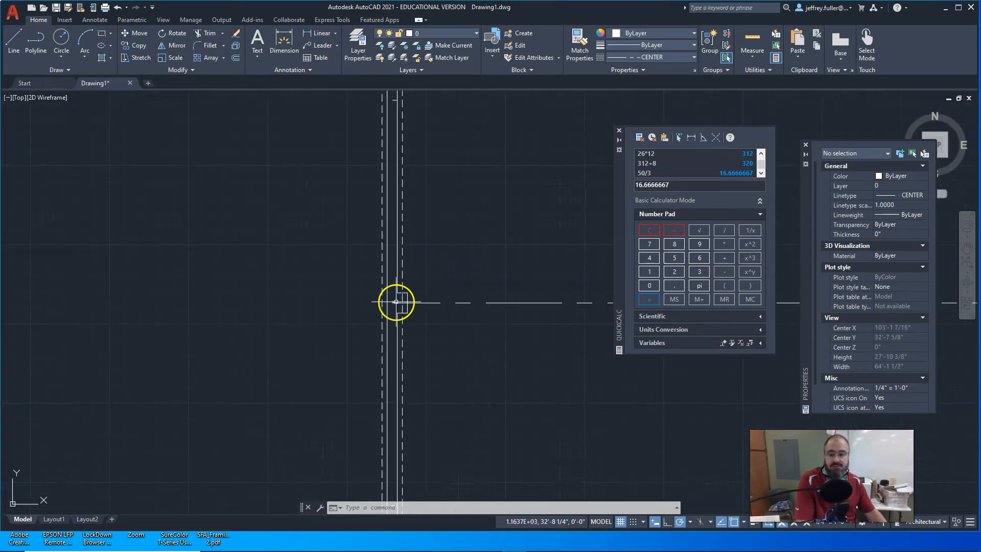
Move the middle left-wall tick up the wall, clear of the pilaster, and deselect it
click(394, 301)
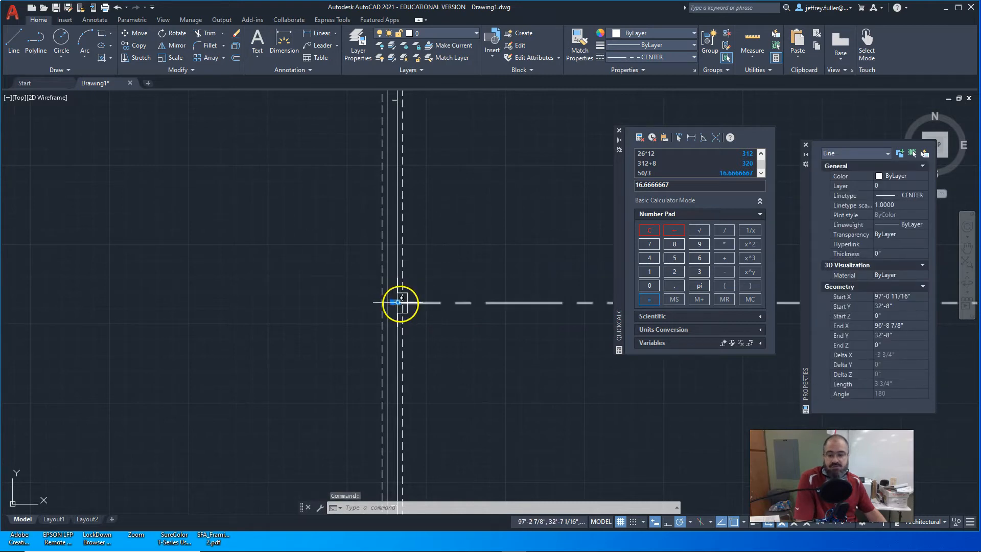
scroll(398, 302, up, 5)
click(385, 301)
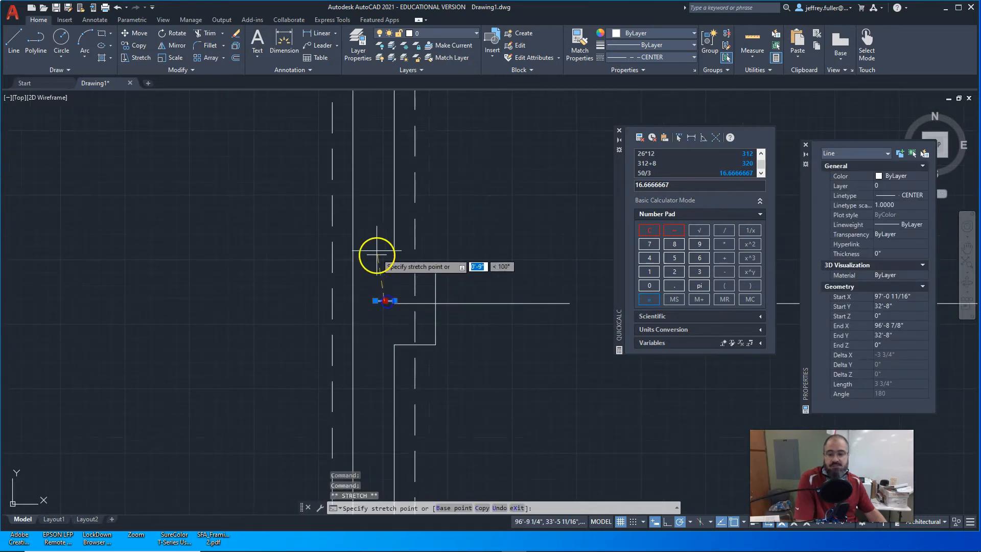
click(384, 148)
key(Escape)
Examine the right wall's pilaster, the whole foundation plan, and the tick layout around the upper-left corner
scroll(476, 230, down, 4)
middle_drag(476, 230, 6, 247)
scroll(543, 265, down, 6)
middle_drag(553, 284, 336, 284)
scroll(438, 302, up, 7)
middle_drag(493, 171, 416, 289)
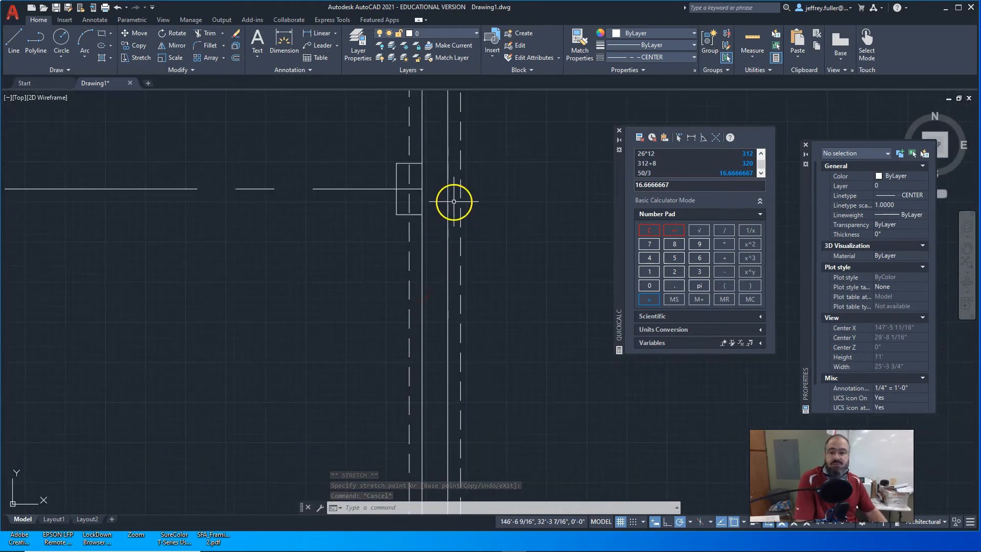
scroll(438, 217, down, 4)
scroll(378, 271, down, 4)
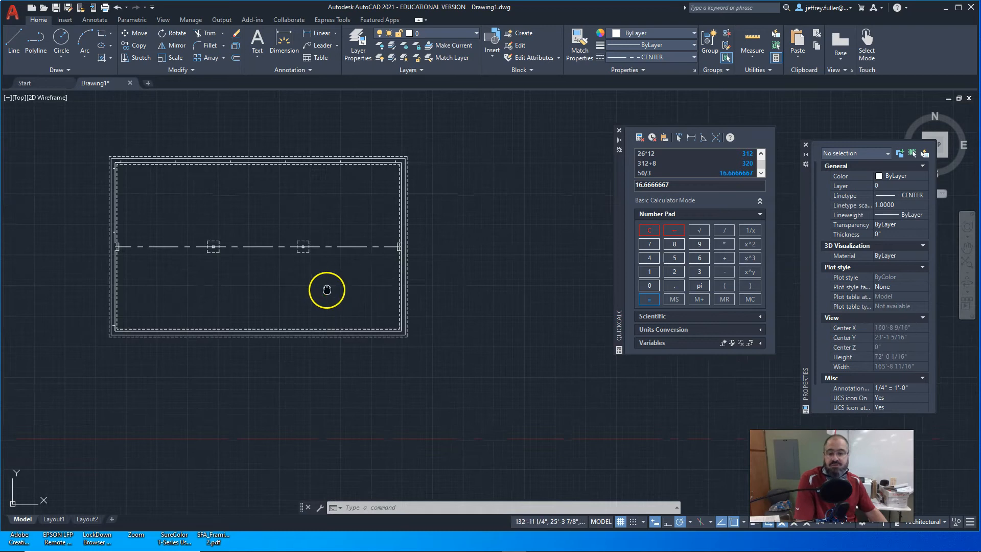
middle_drag(323, 286, 466, 287)
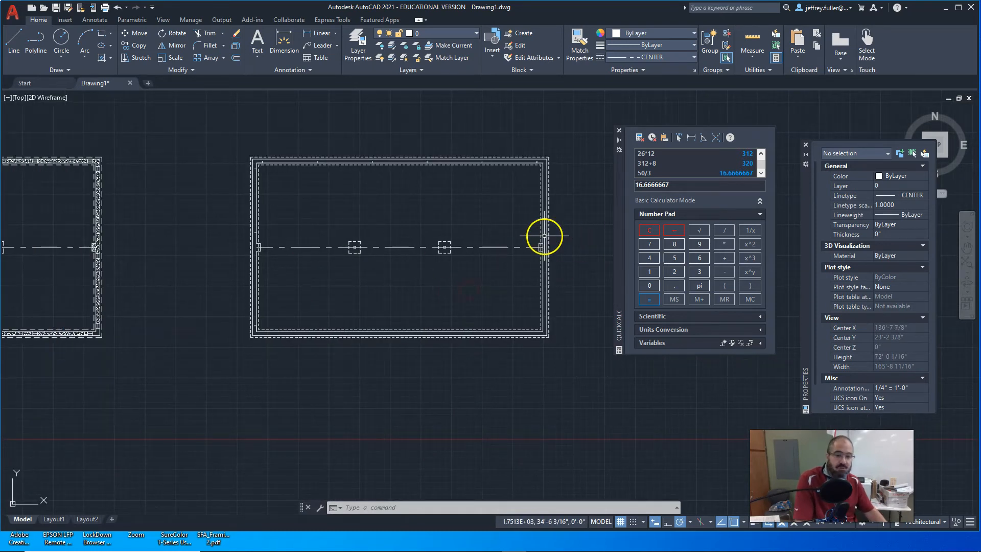
scroll(320, 315, down, 2)
scroll(264, 259, up, 8)
middle_drag(396, 248, 245, 429)
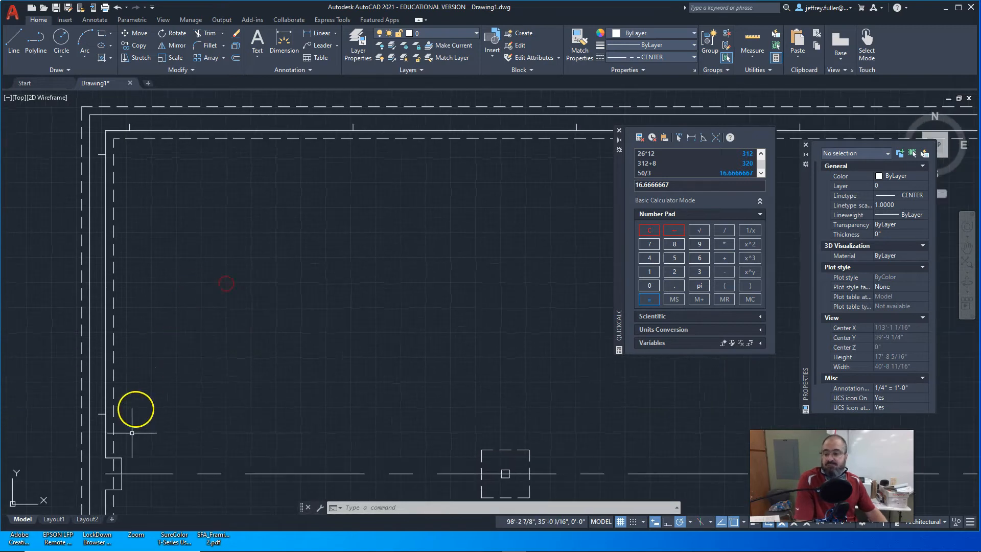
scroll(281, 295, down, 2)
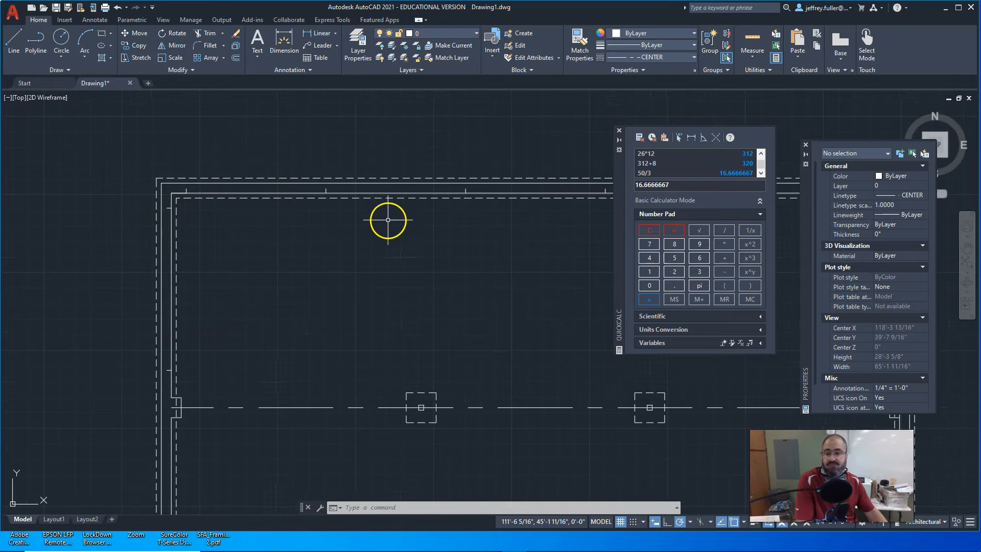
scroll(389, 220, down, 2)
scroll(353, 229, up, 6)
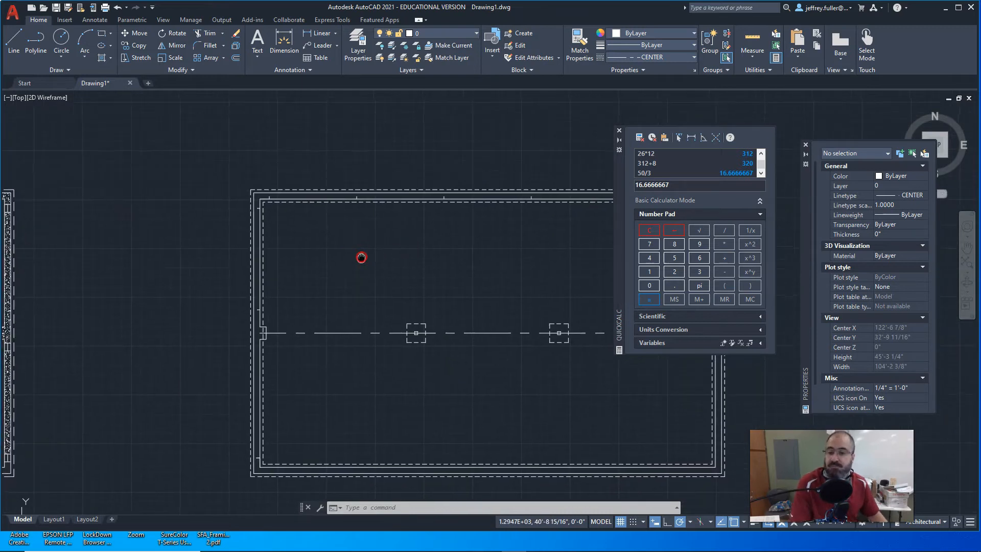
middle_drag(268, 258, 333, 270)
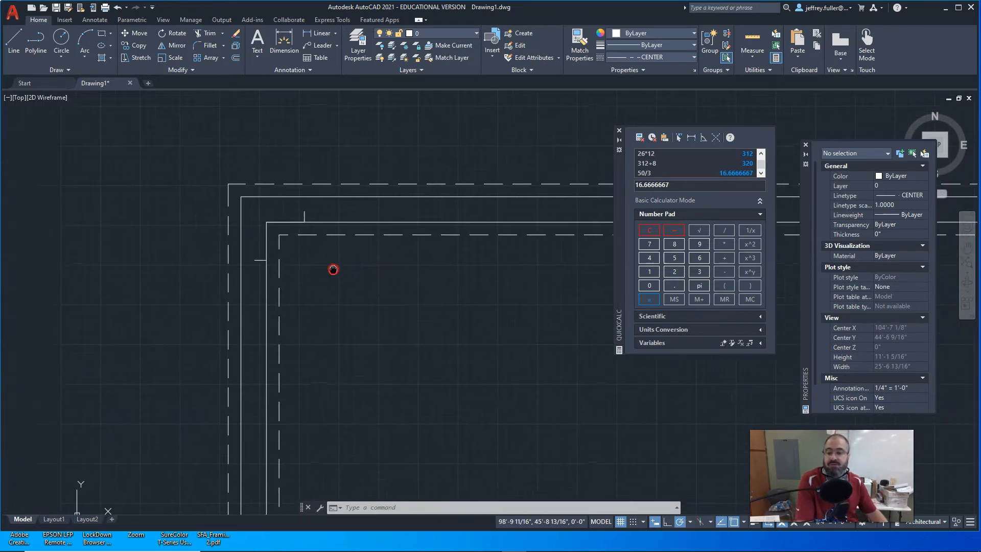
click(304, 214)
scroll(364, 172, up, 2)
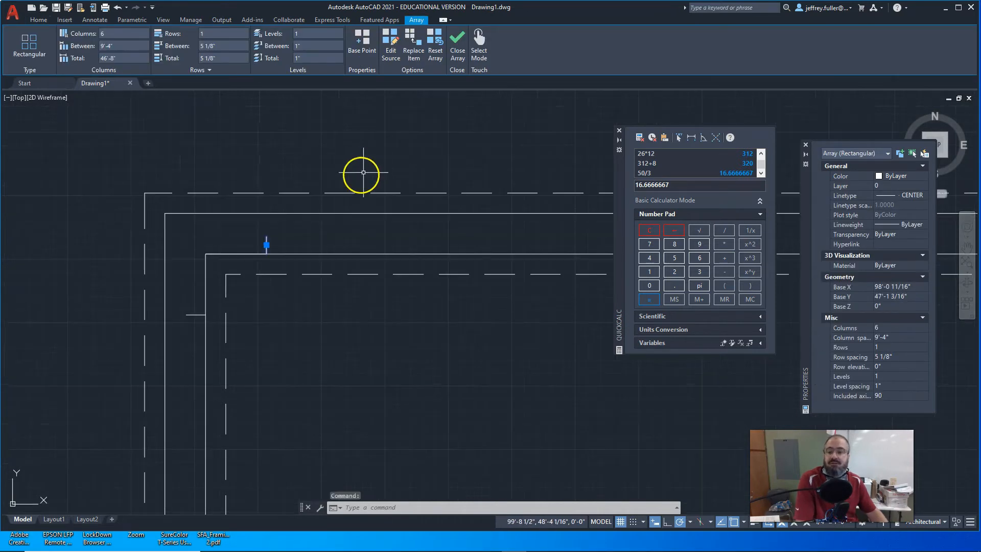
key(Escape)
key(Escape)
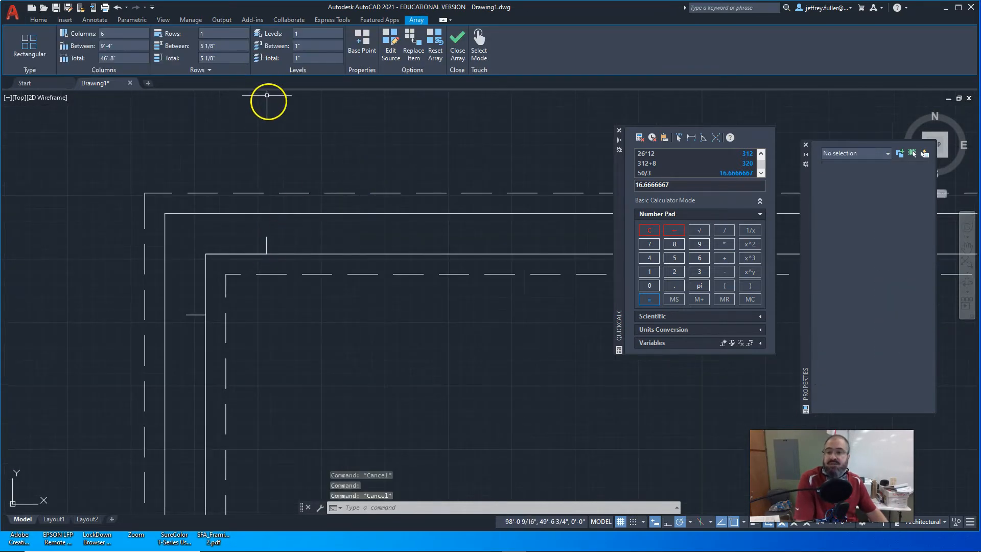
Try to extend the upper wall's ticks with an Extend fence running from the upper-right corner to the upper-left corner
scroll(330, 167, down, 4)
middle_drag(365, 153, 274, 189)
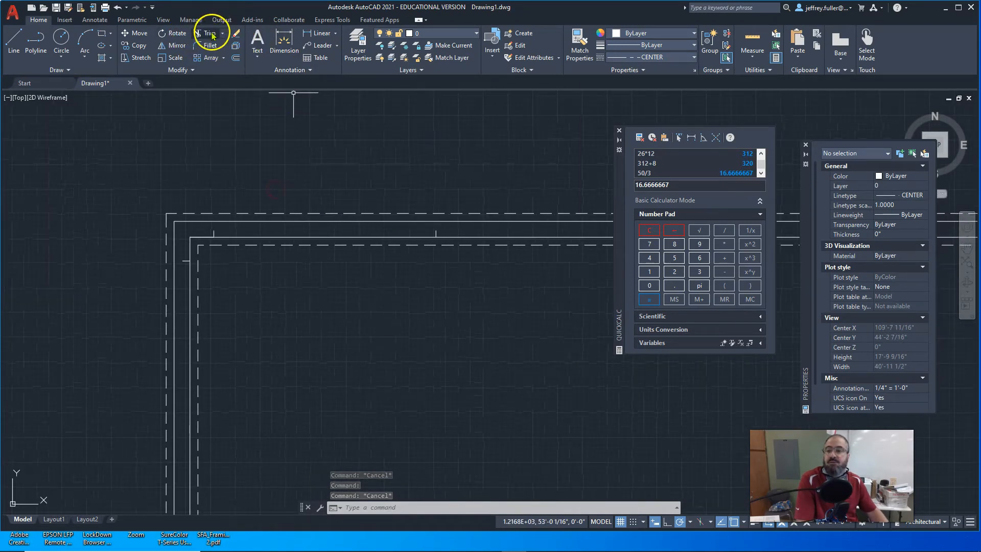
click(215, 72)
scroll(442, 190, down, 4)
scroll(566, 191, up, 2)
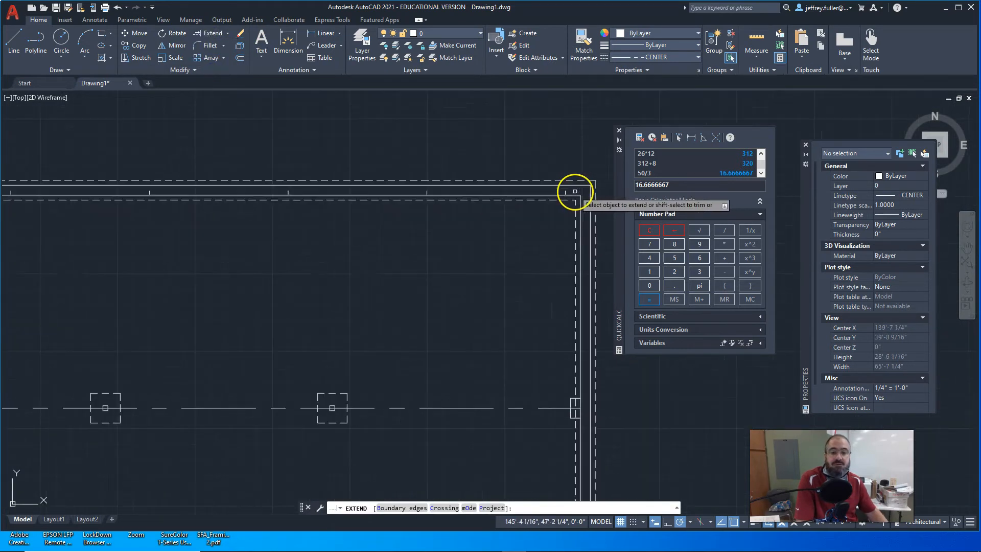
click(572, 190)
middle_drag(238, 197, 650, 194)
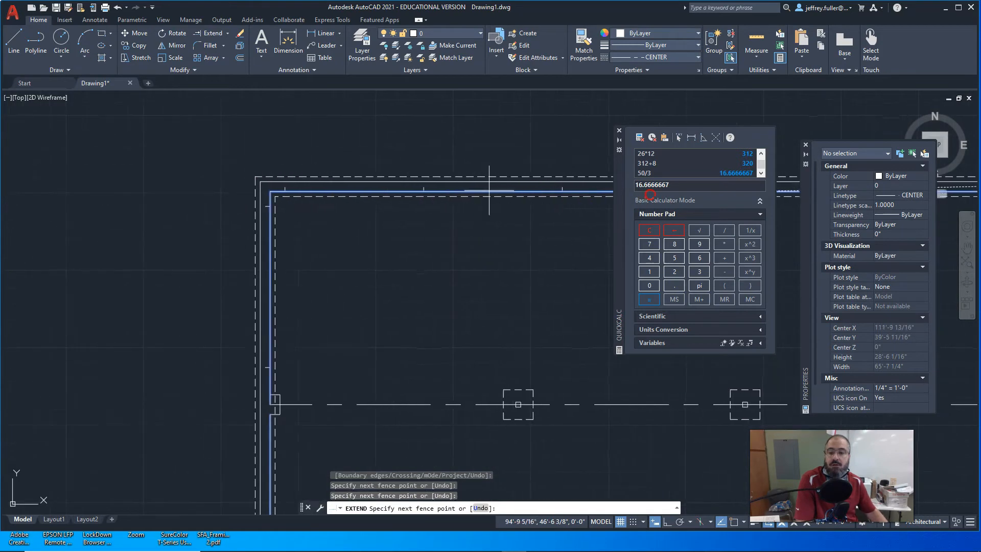
click(274, 186)
key(Return)
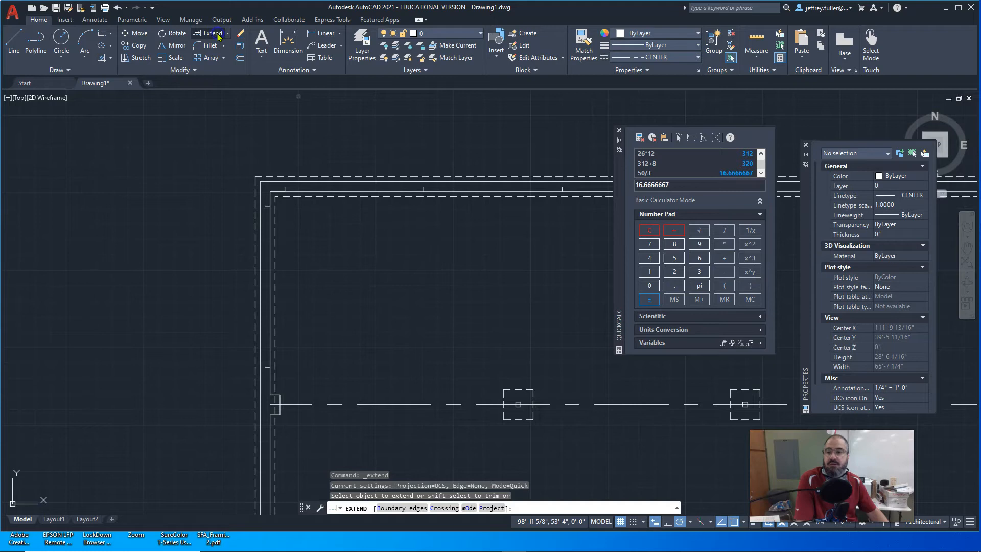
scroll(415, 295, down, 4)
scroll(529, 267, up, 4)
scroll(469, 250, up, 2)
middle_drag(419, 248, 725, 253)
click(525, 174)
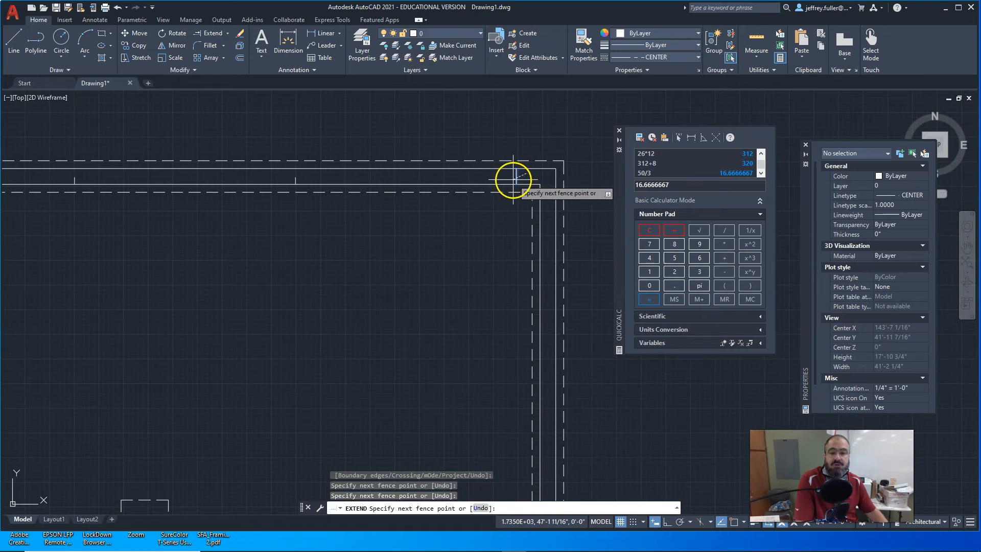
key(Escape)
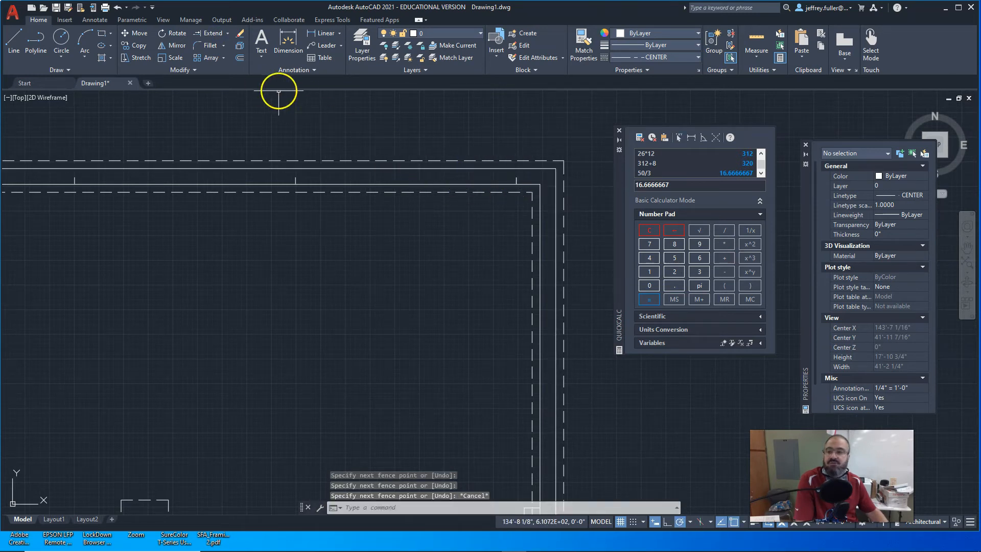
Extend the upper wall's rightmost tick to the outer wall line, using an Extend fence along the whole wall
click(198, 38)
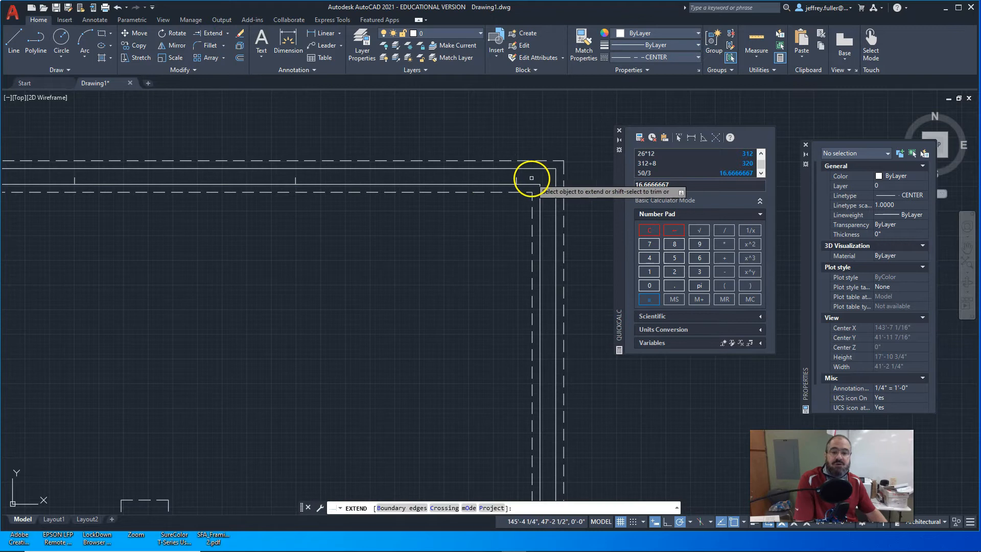
click(524, 180)
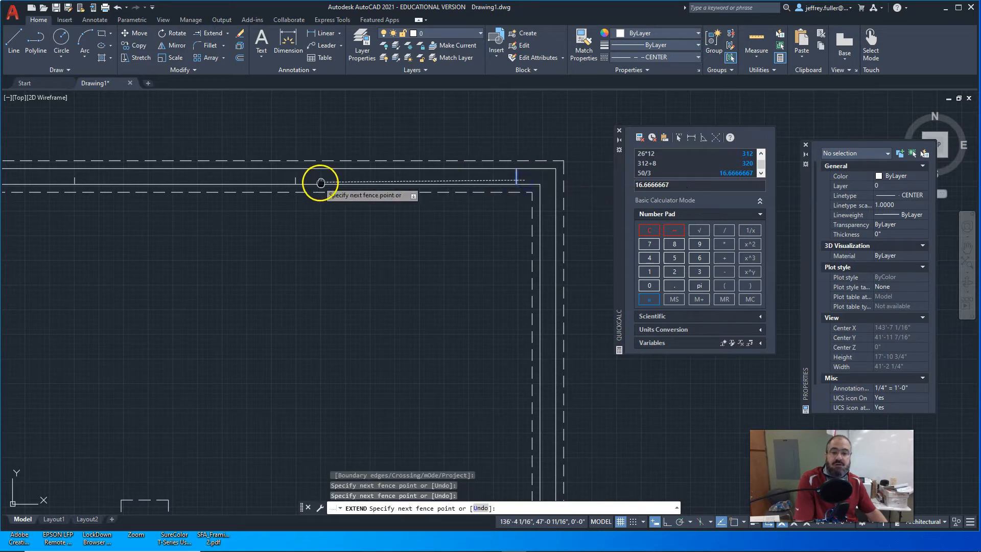
middle_drag(322, 175, 602, 166)
middle_drag(85, 188, 743, 267)
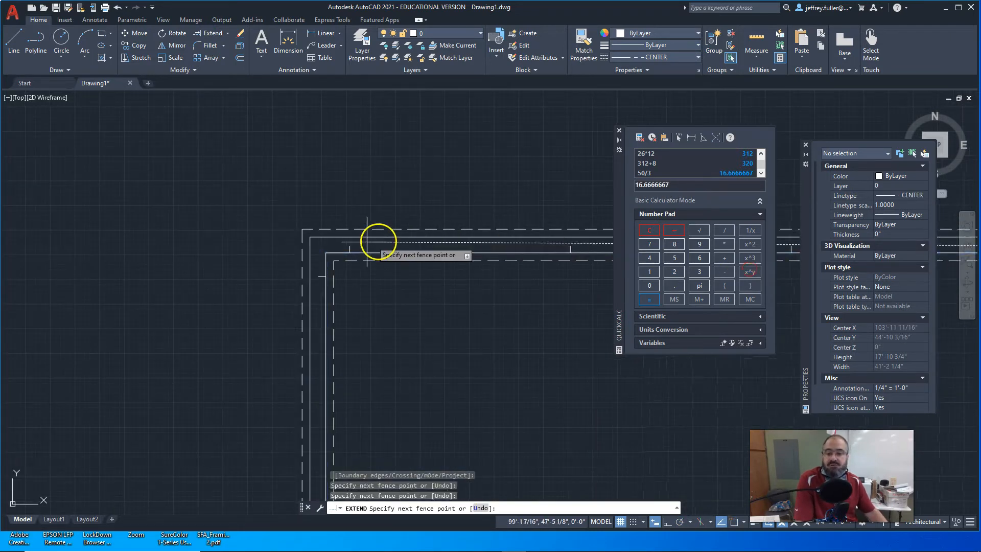
click(327, 247)
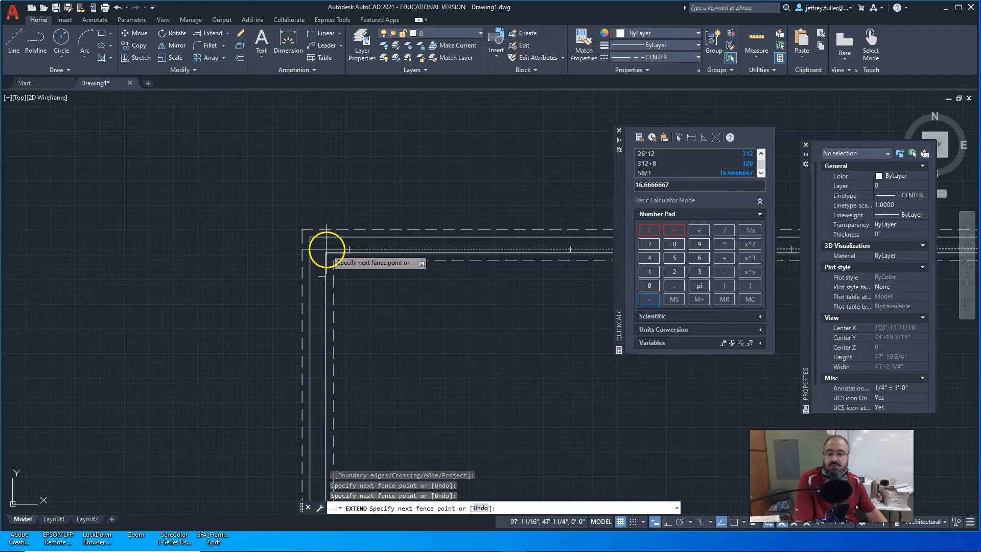
key(Return)
key(Escape)
Try to extend the upper wall's second tick from the right corner to the outer wall line
scroll(420, 308, down, 3)
middle_drag(420, 308, 50, 276)
scroll(250, 271, up, 4)
click(209, 34)
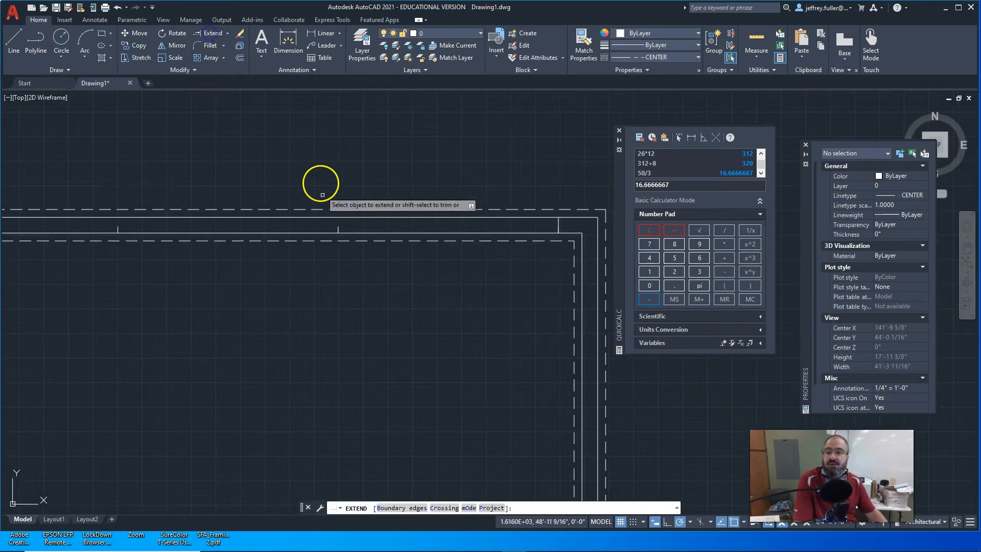
click(338, 229)
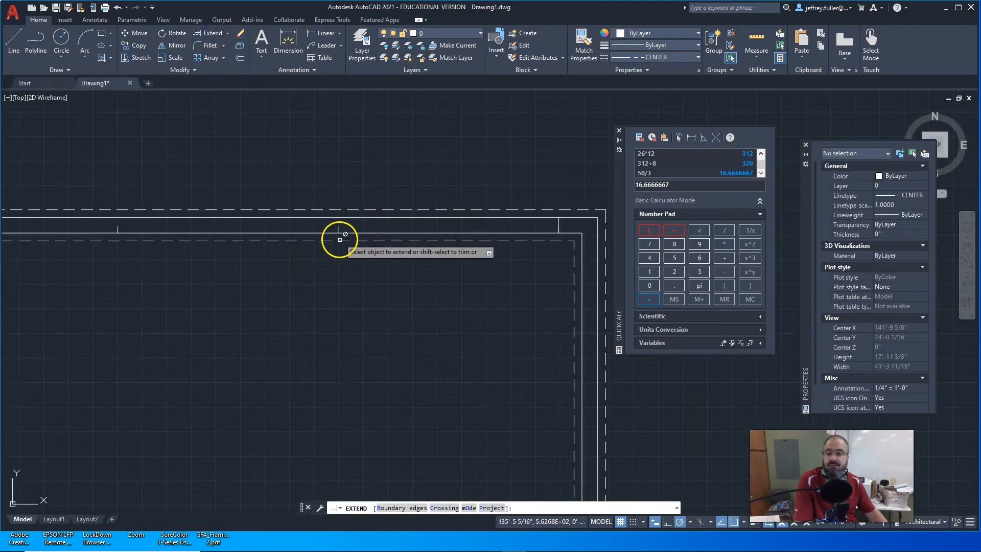
key(Escape)
click(207, 34)
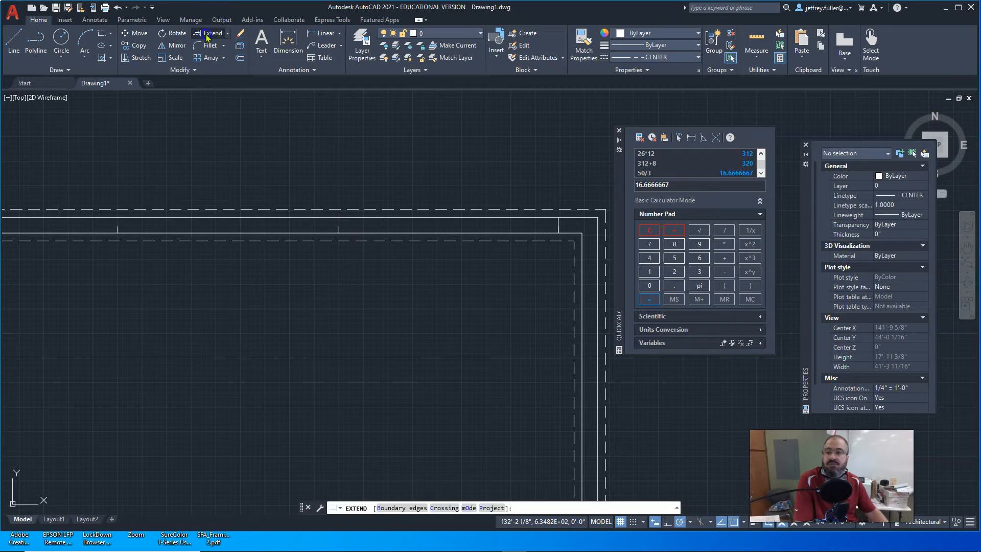
click(337, 229)
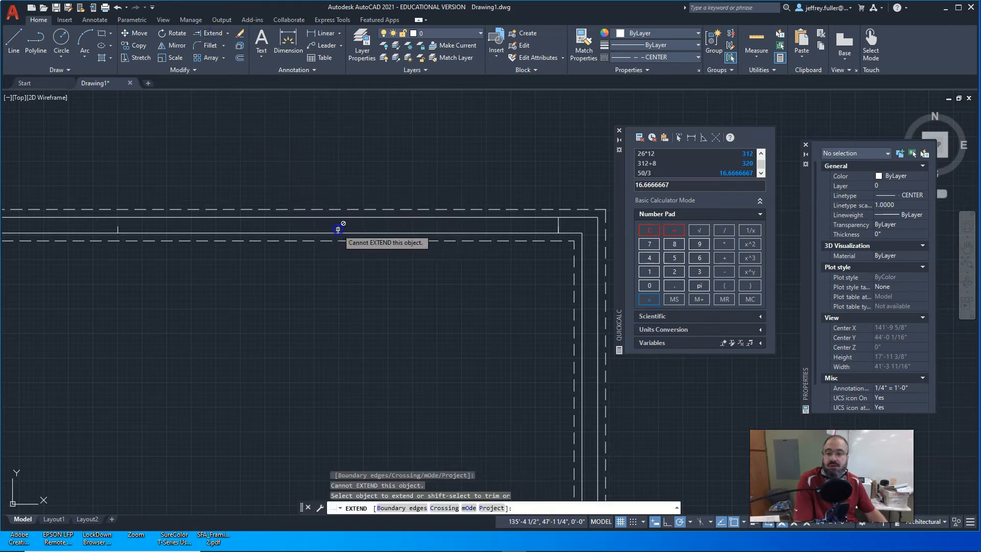
scroll(338, 229, up, 4)
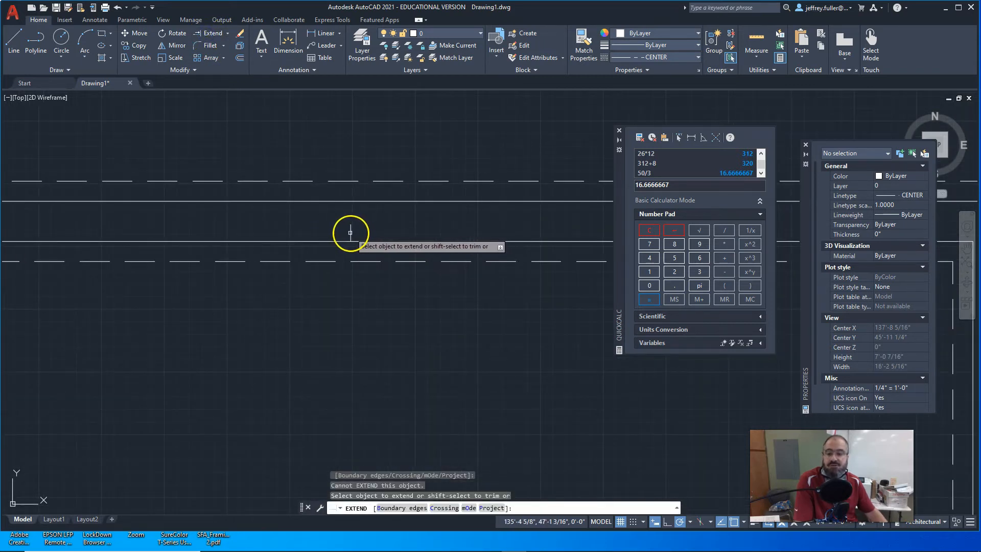
scroll(352, 275, down, 3)
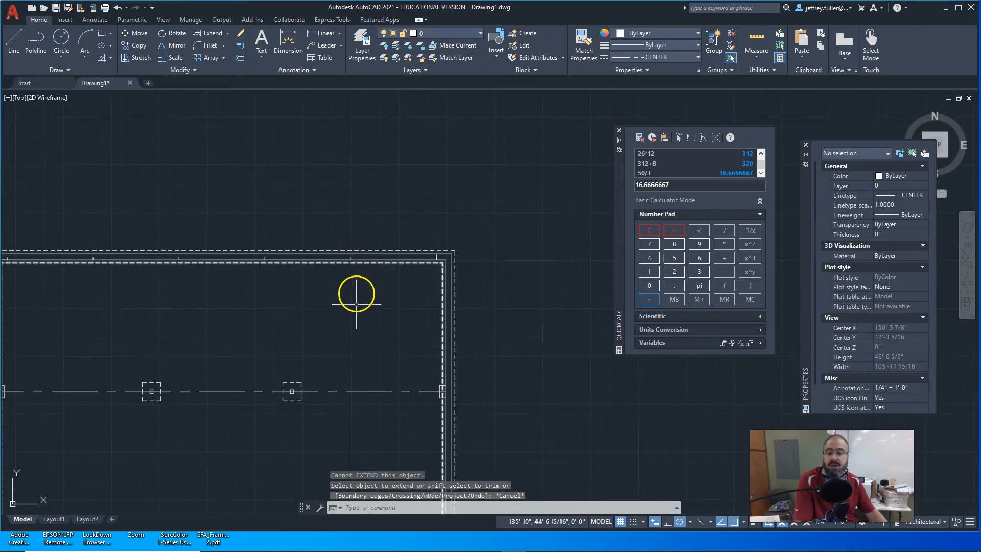
key(Escape)
Explode the upper wall's rectangular tick array into separate lines and clear the selection
scroll(363, 312, down, 2)
scroll(375, 301, up, 4)
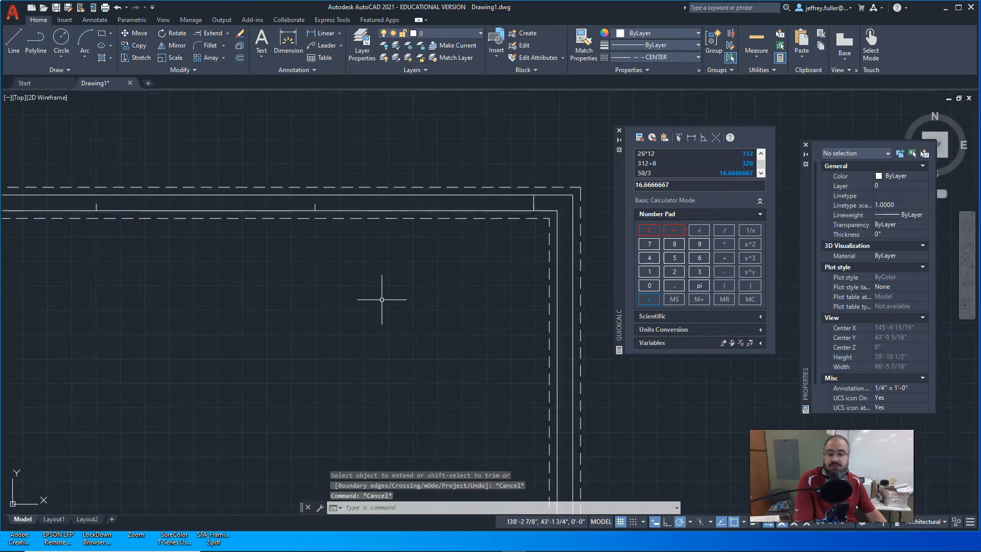
click(316, 205)
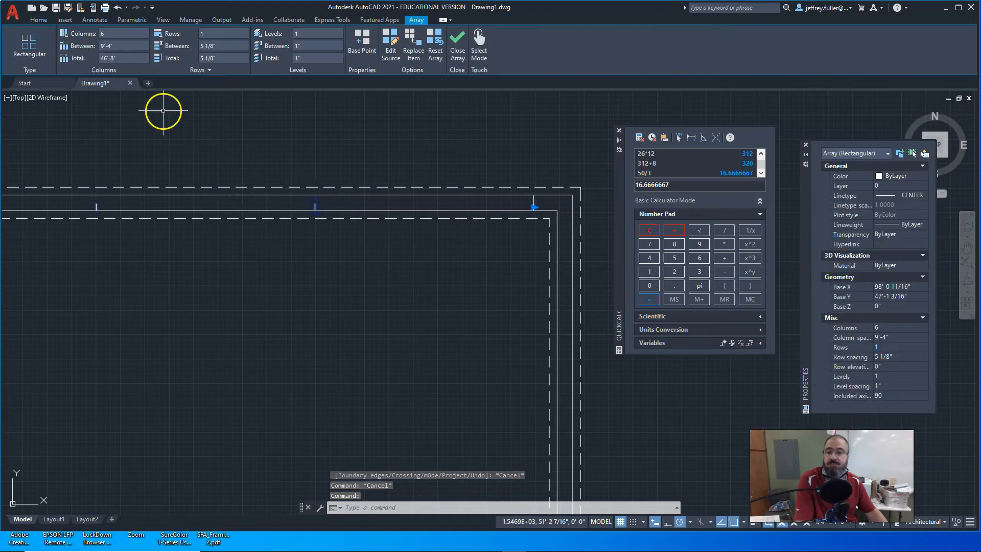
click(45, 20)
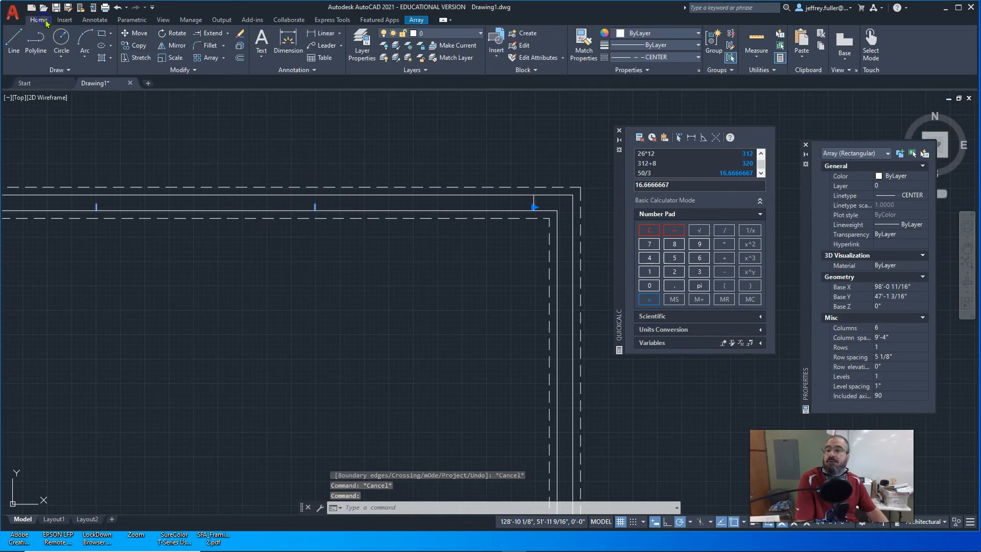
click(238, 45)
key(Escape)
Extend the upper wall's second and third ticks from the right corner to the outer wall line
scroll(275, 225, down, 2)
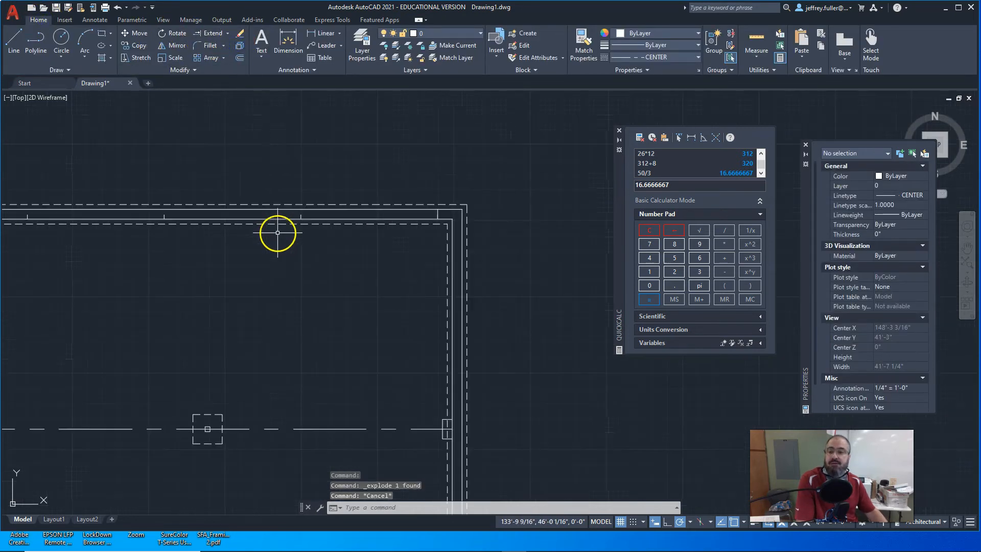
click(207, 34)
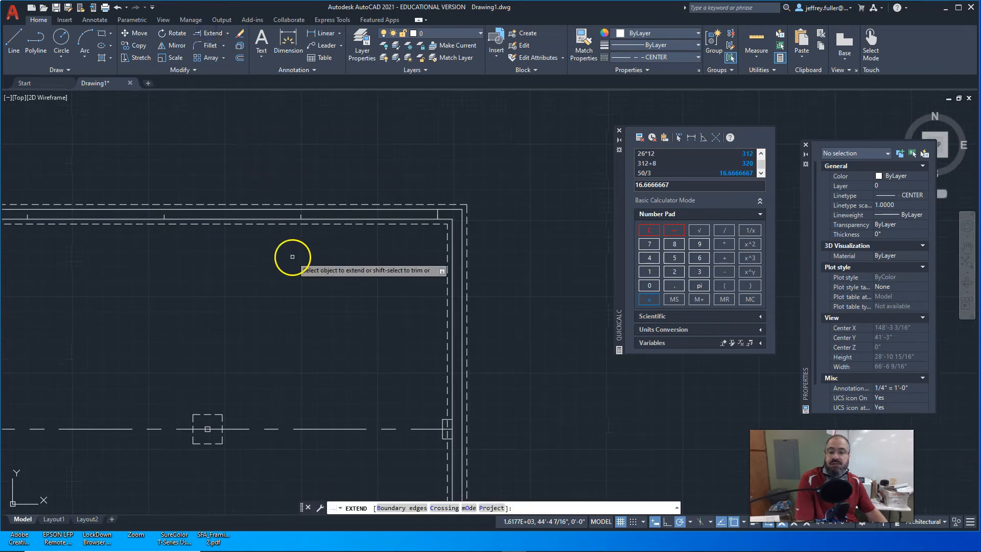
scroll(394, 304, up, 5)
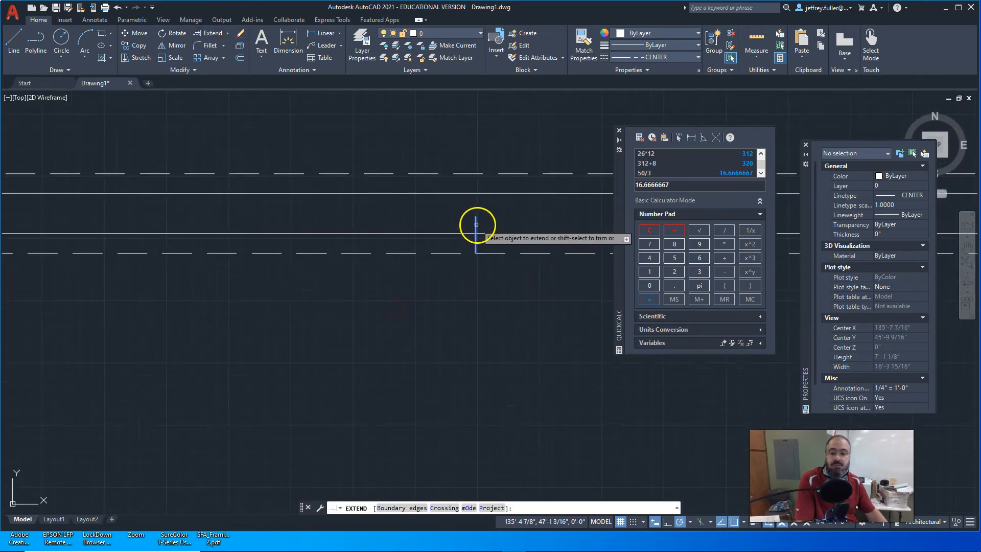
click(476, 224)
middle_drag(194, 262, 528, 293)
click(275, 237)
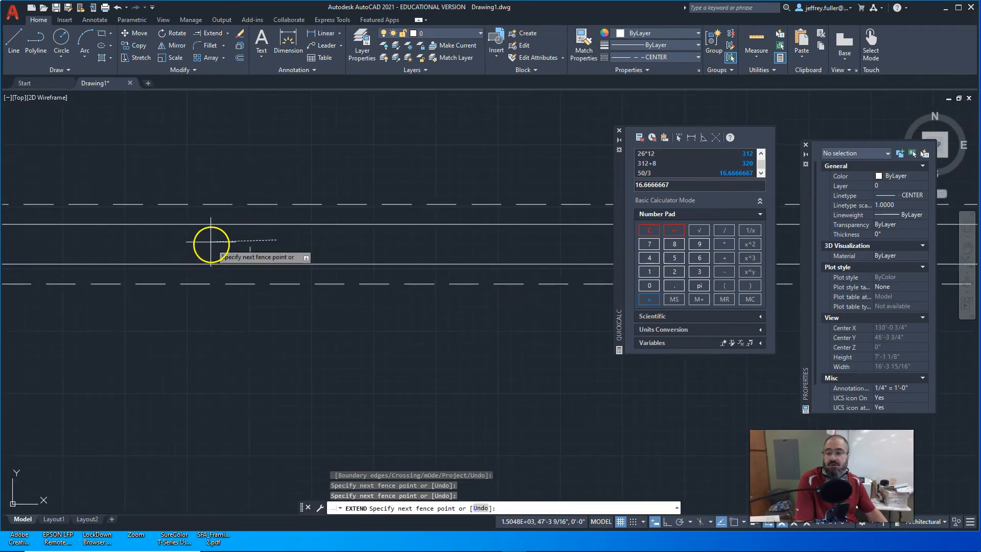
click(244, 254)
middle_drag(213, 305, 451, 289)
Extend the upper wall's three leftmost ticks down to the dashed inner footing line with a single fence
click(439, 240)
middle_drag(251, 233, 700, 198)
scroll(307, 215, down, 4)
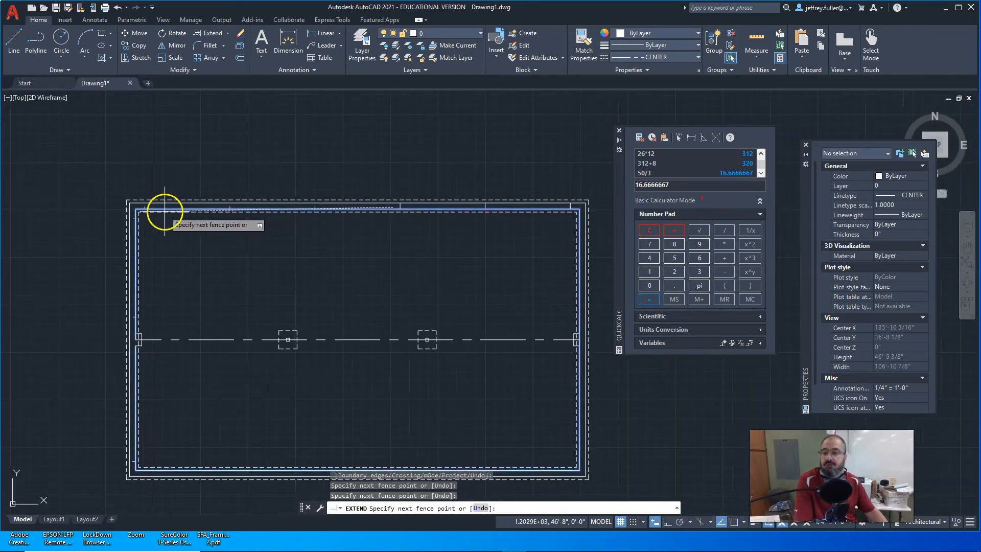
scroll(136, 211, up, 4)
click(140, 201)
key(Return)
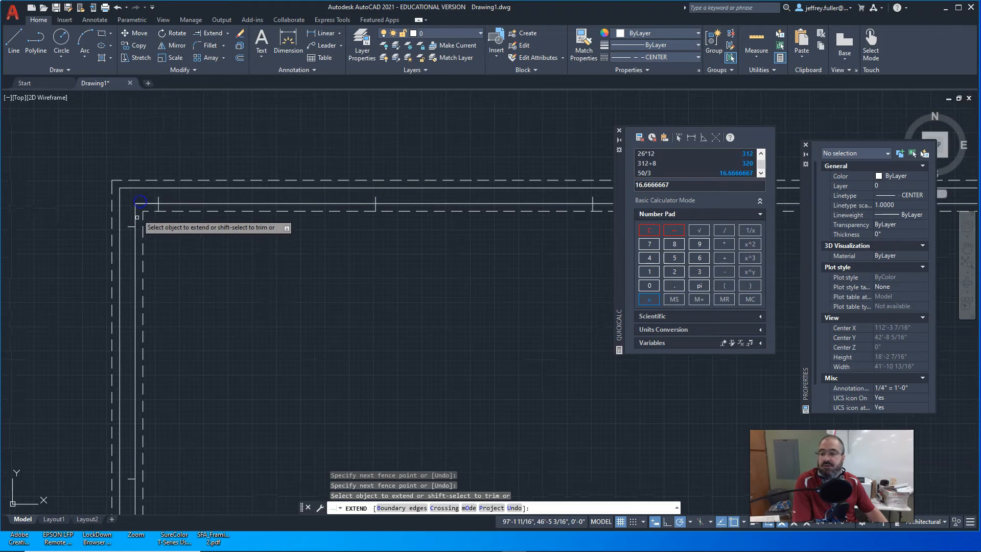
key(Escape)
Extend the upper wall's three leftmost ticks up to the outer wall line
scroll(207, 245, down, 4)
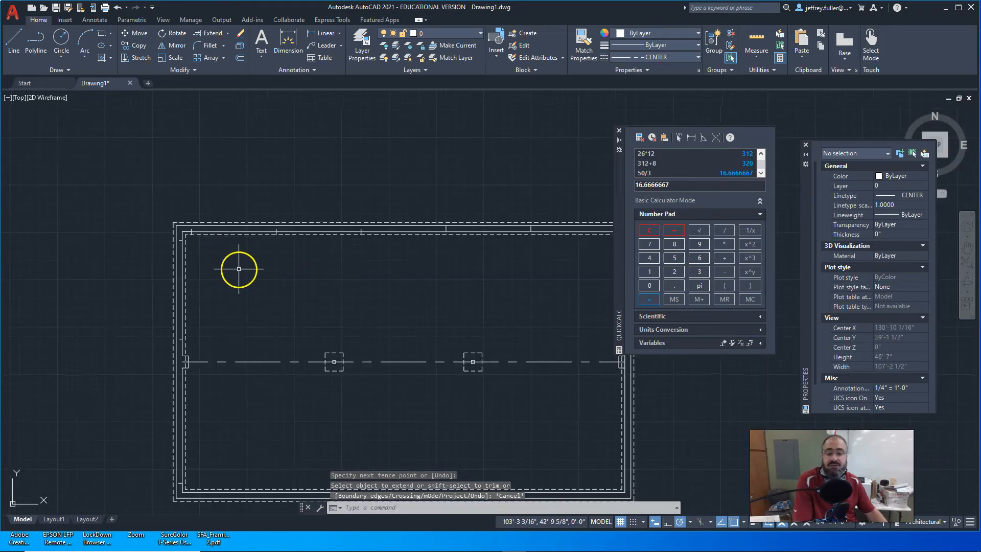
middle_drag(296, 274, 224, 306)
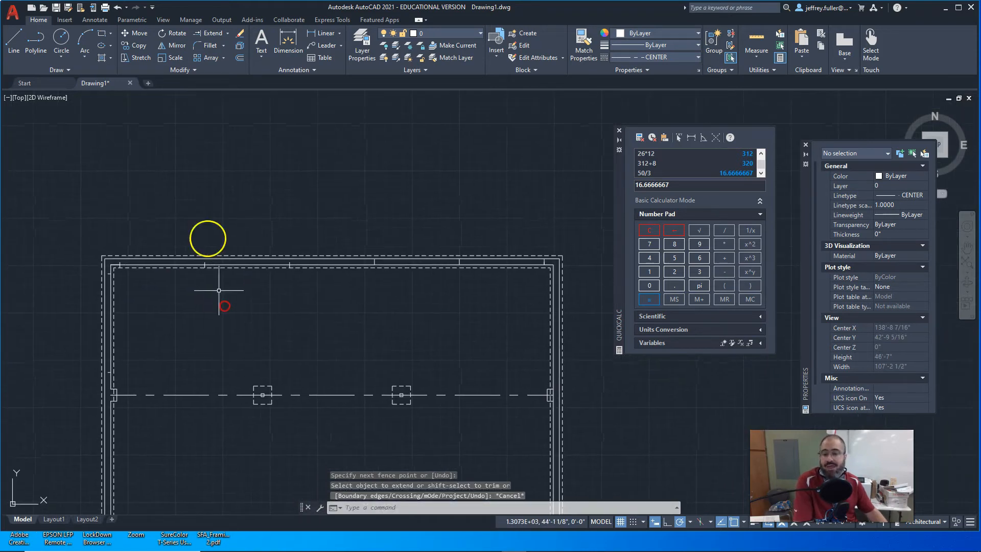
click(201, 34)
scroll(263, 267, up, 5)
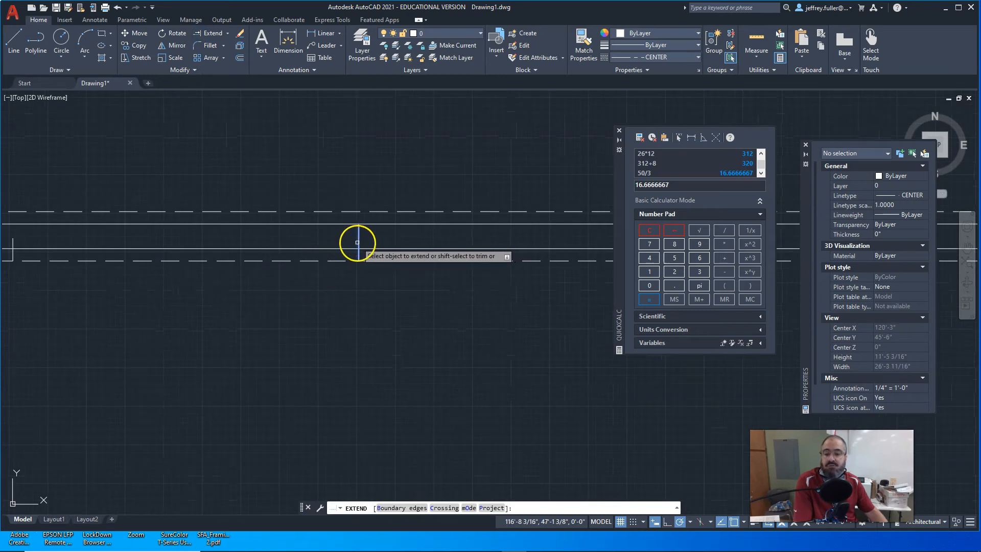
click(357, 242)
mouse_move(241, 242)
middle_down()
mouse_move(252, 275)
mouse_move(586, 323)
middle_up()
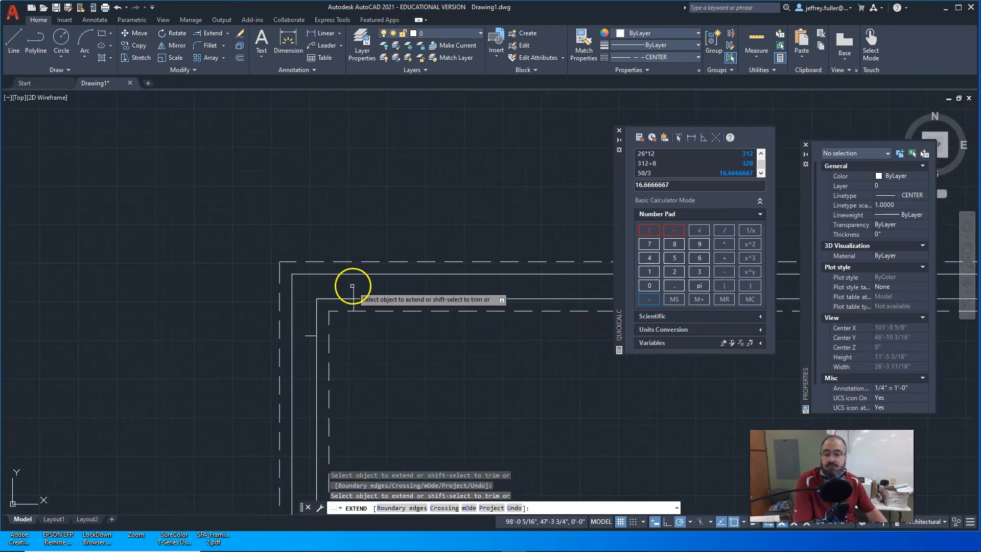
key(Escape)
Trim the upper-wall tick ends that overhang the inner wall line toward the dashed footing line
middle_drag(385, 201, 194, 130)
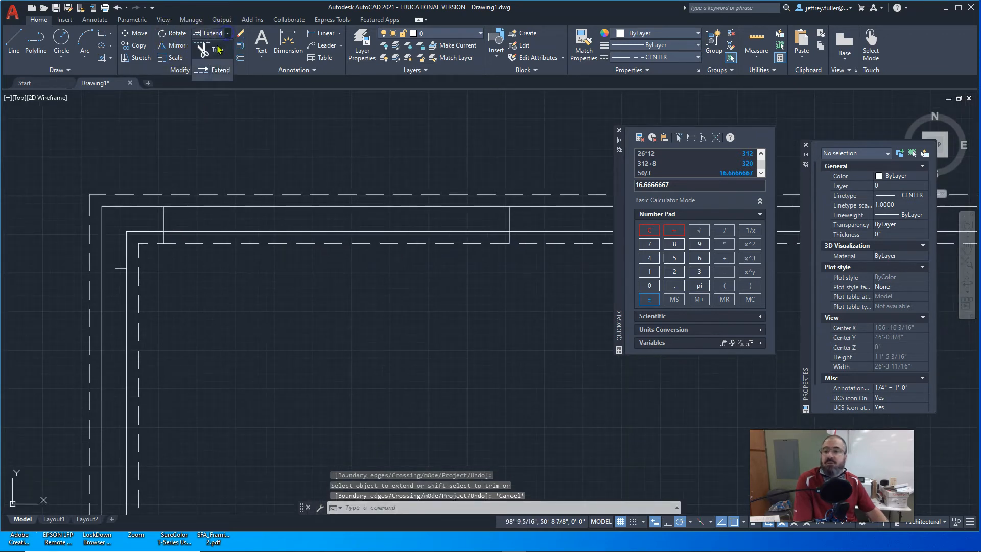
click(218, 49)
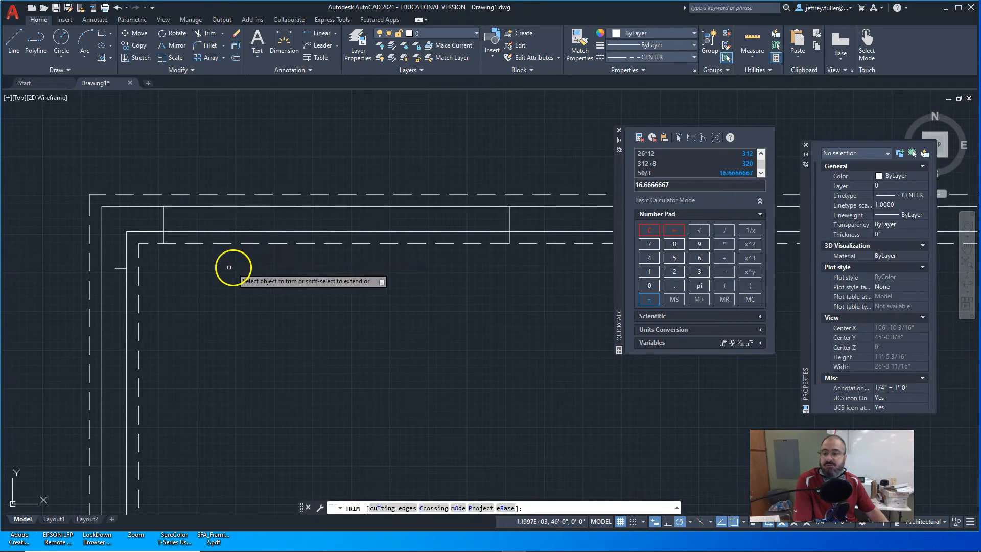
click(163, 236)
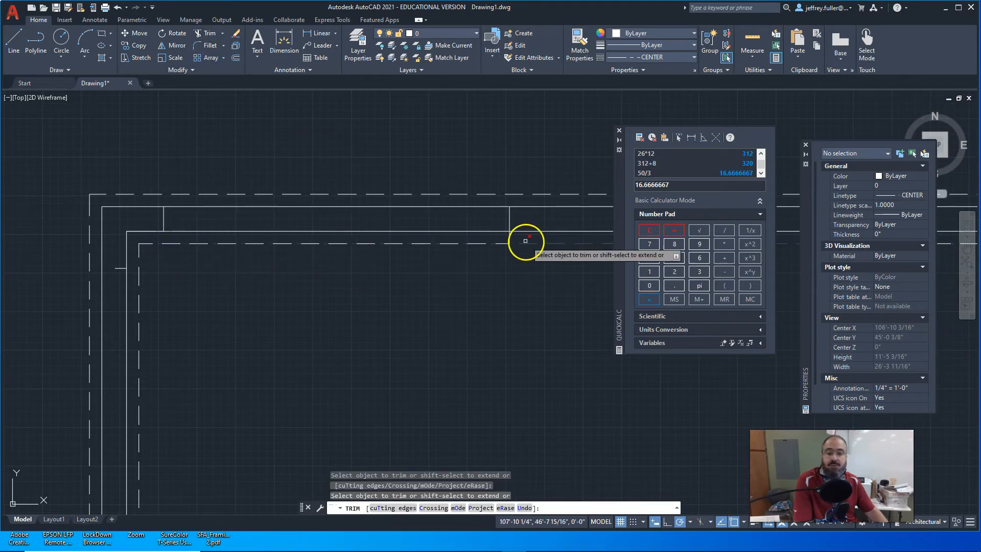
mouse_move(510, 238)
middle_down()
mouse_move(470, 296)
mouse_move(80, 311)
mouse_move(406, 252)
middle_up()
middle_drag(456, 302, 99, 339)
scroll(387, 341, down, 2)
middle_drag(412, 372, 555, 297)
scroll(175, 334, down, 2)
middle_drag(175, 330, 327, 318)
scroll(313, 263, up, 4)
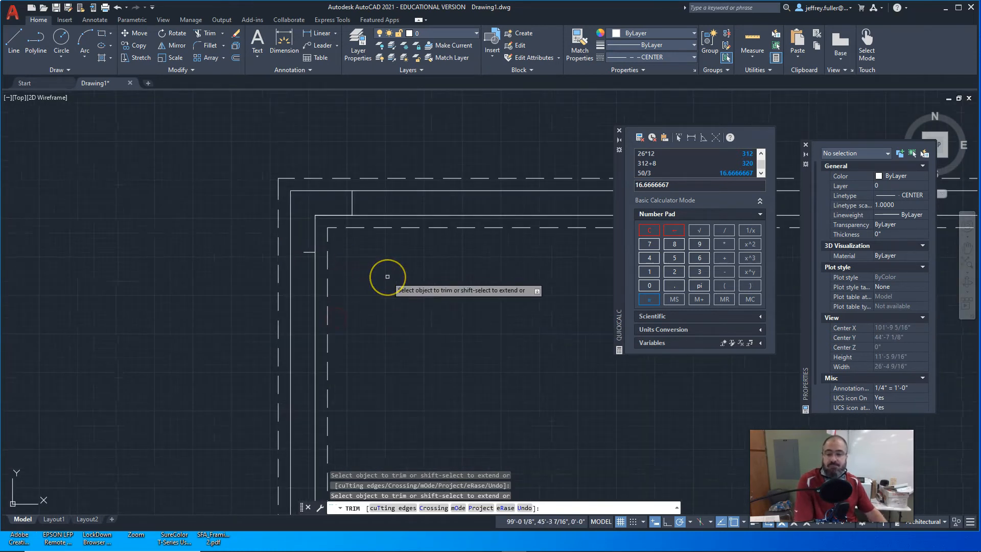
Extend the left wall's three ticks out to the outer wall line
mouse_move(387, 276)
middle_down()
mouse_move(357, 261)
mouse_move(323, 286)
middle_up()
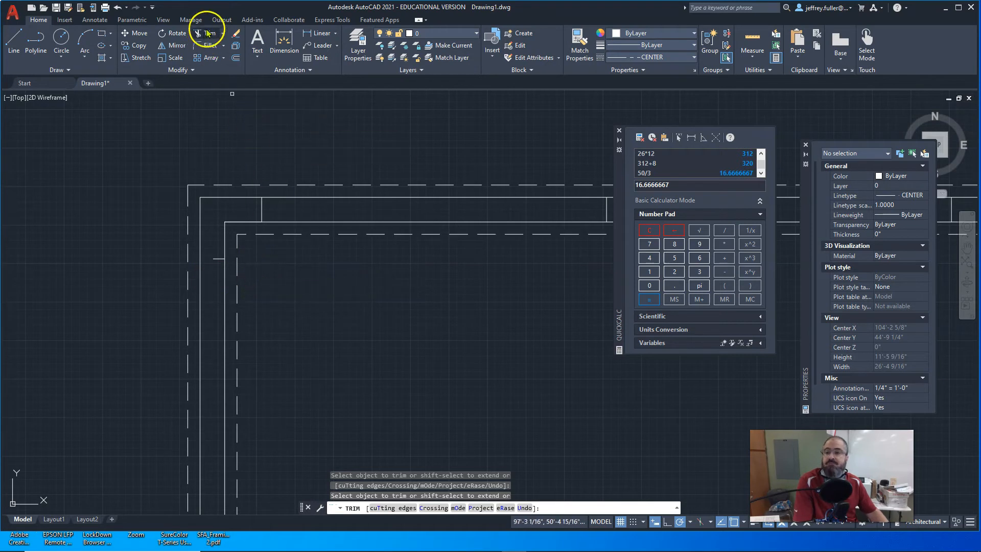
shift+click(215, 259)
scroll(217, 306, down, 4)
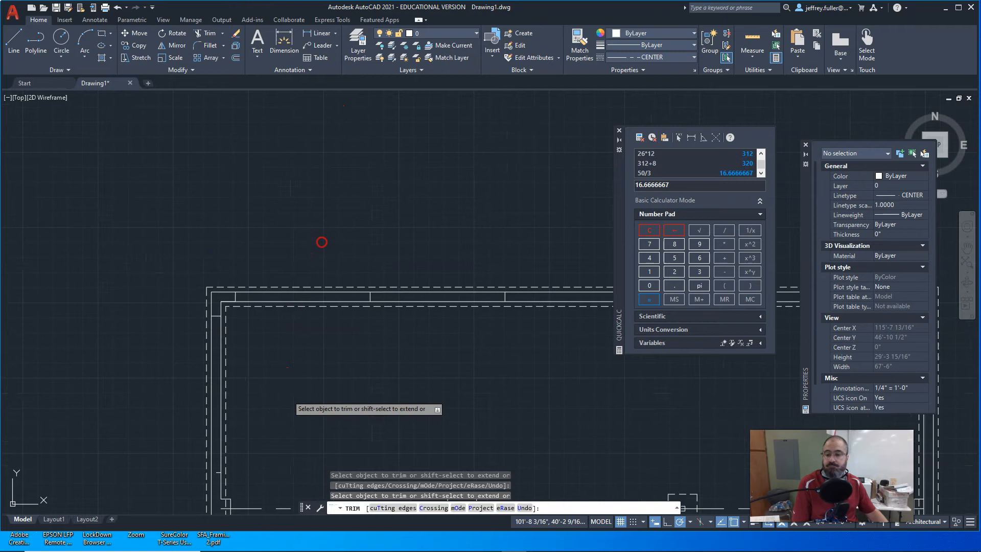
mouse_move(104, 16)
shift+middle_down()
mouse_move(313, 294)
mouse_move(235, 110)
shift+middle_up()
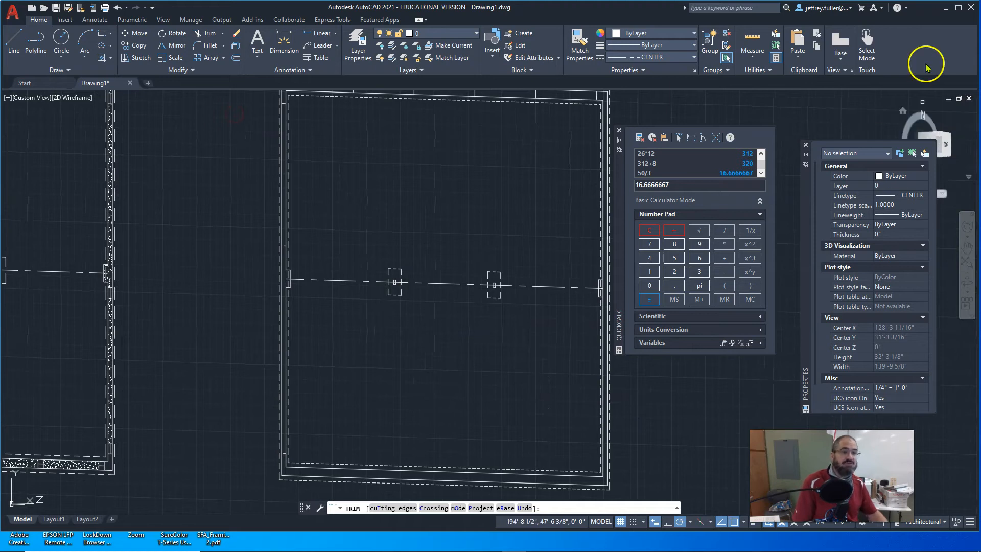
click(947, 148)
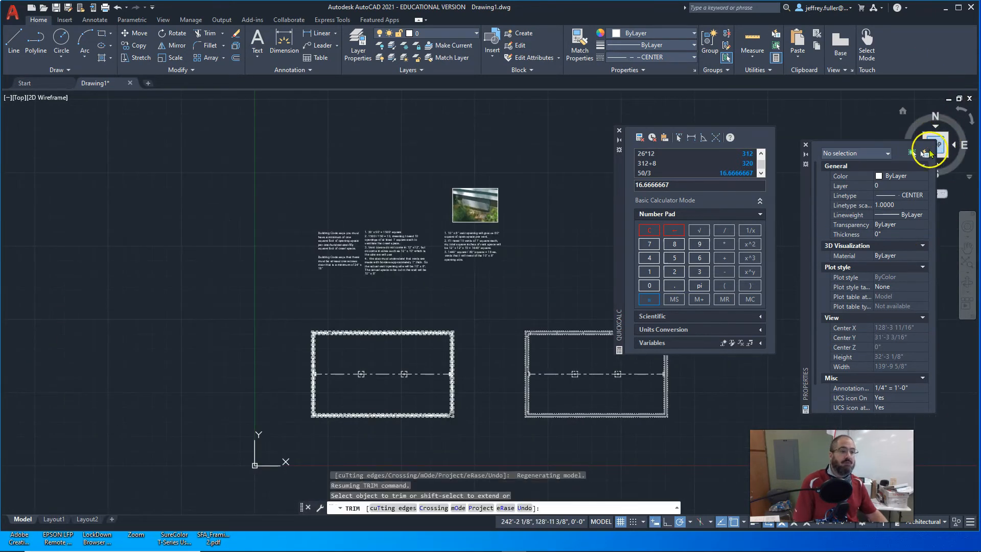
scroll(548, 335, up, 7)
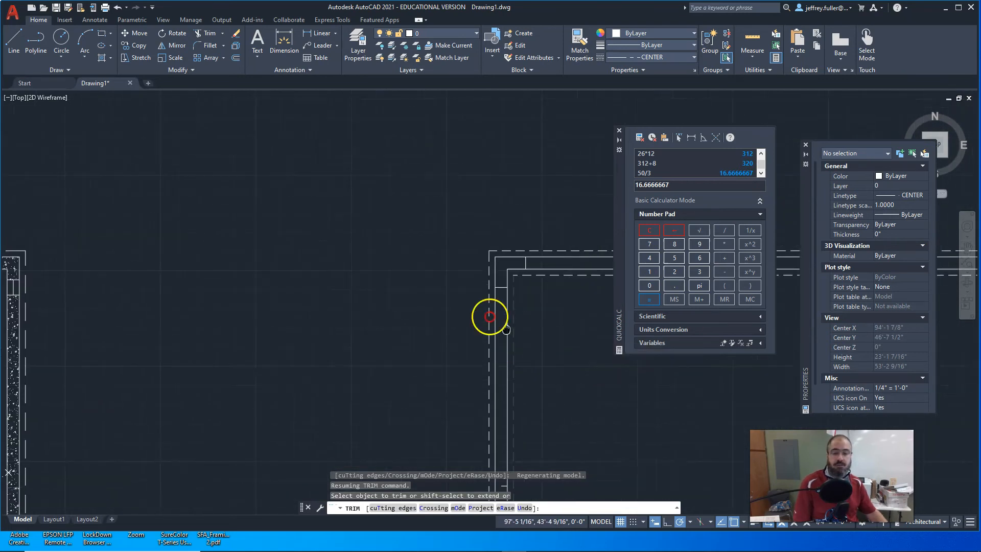
mouse_move(401, 311)
middle_down()
mouse_move(405, 232)
mouse_move(382, 19)
middle_up()
middle_drag(372, 165, 377, 237)
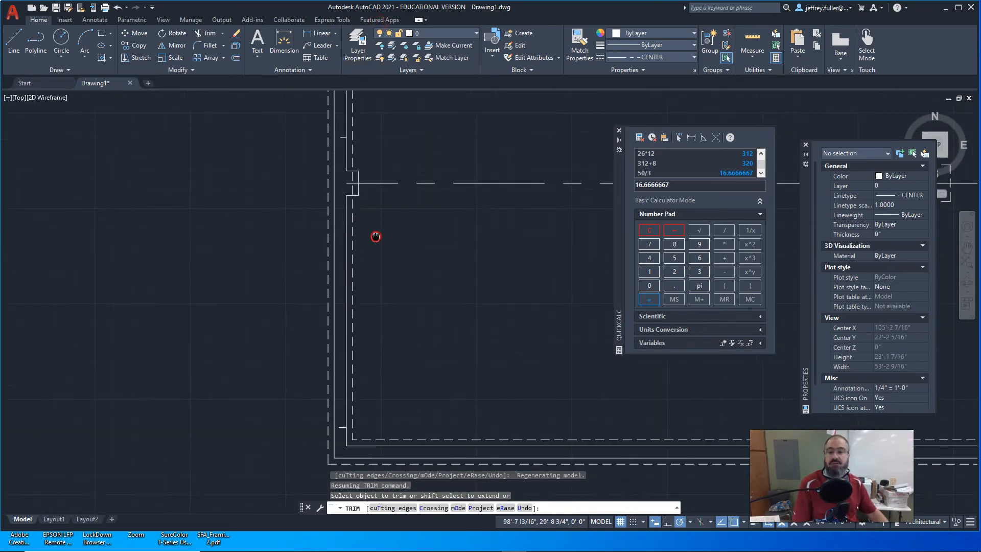
click(347, 134)
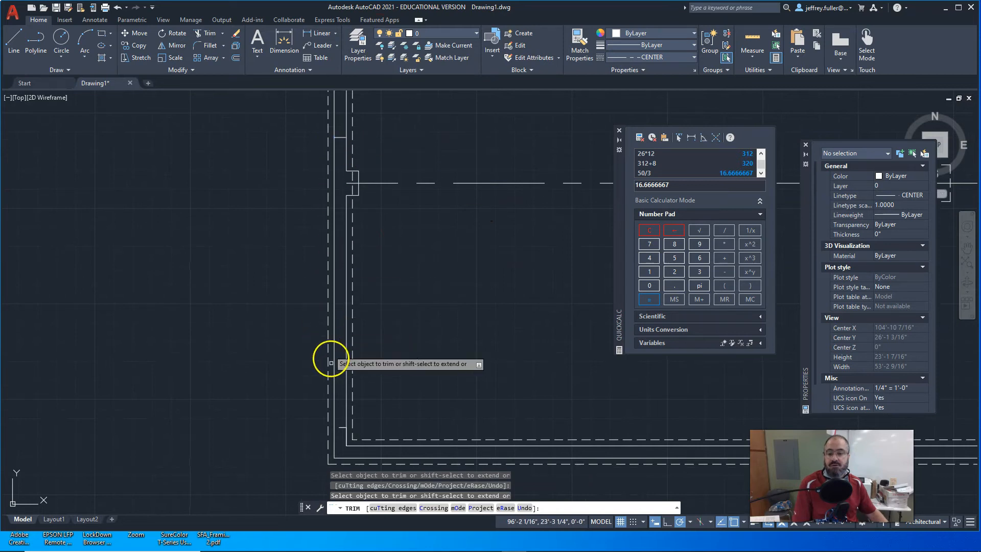
scroll(417, 313, down, 6)
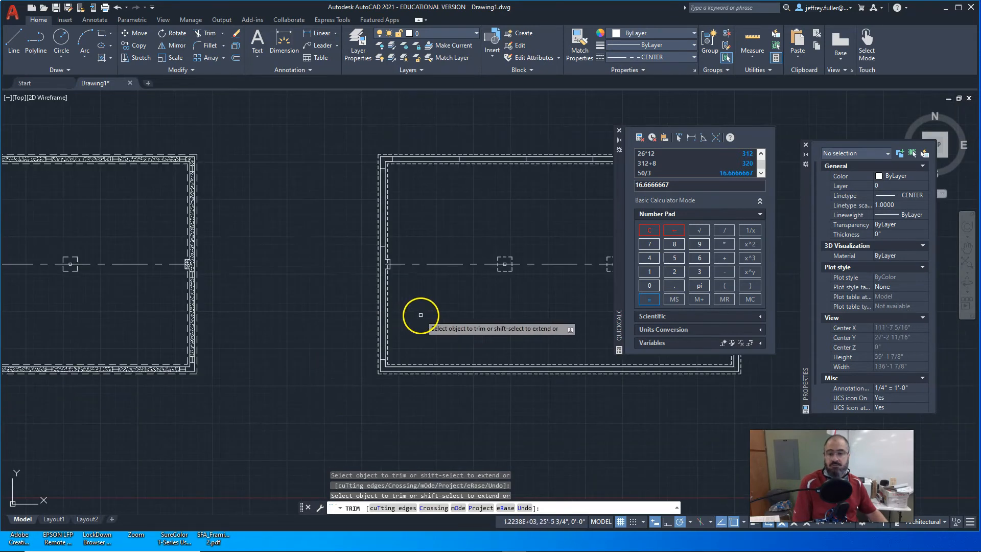
key(Escape)
Offset the upper wall's leftmost tick 5" to both sides
middle_drag(302, 305, 351, 352)
scroll(322, 313, up, 4)
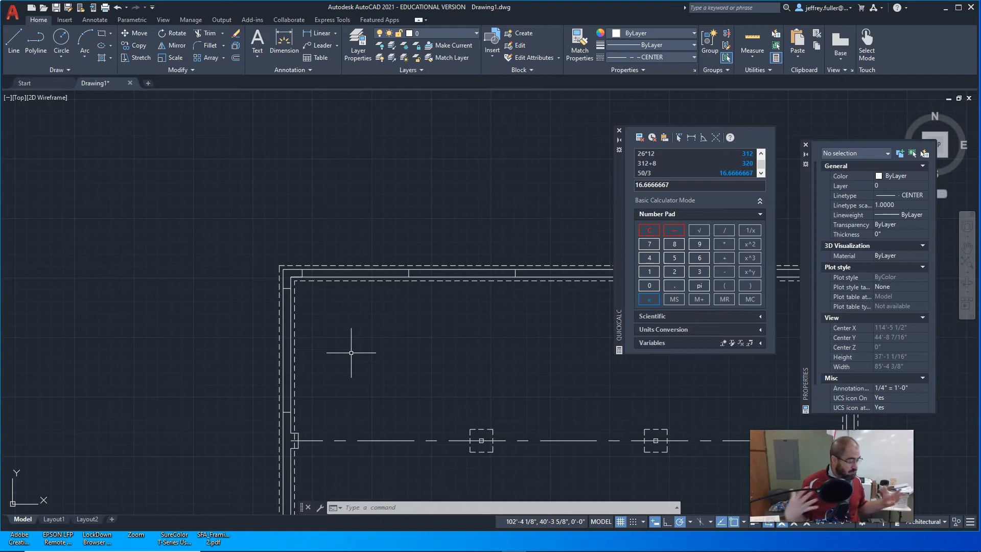
scroll(362, 327, up, 5)
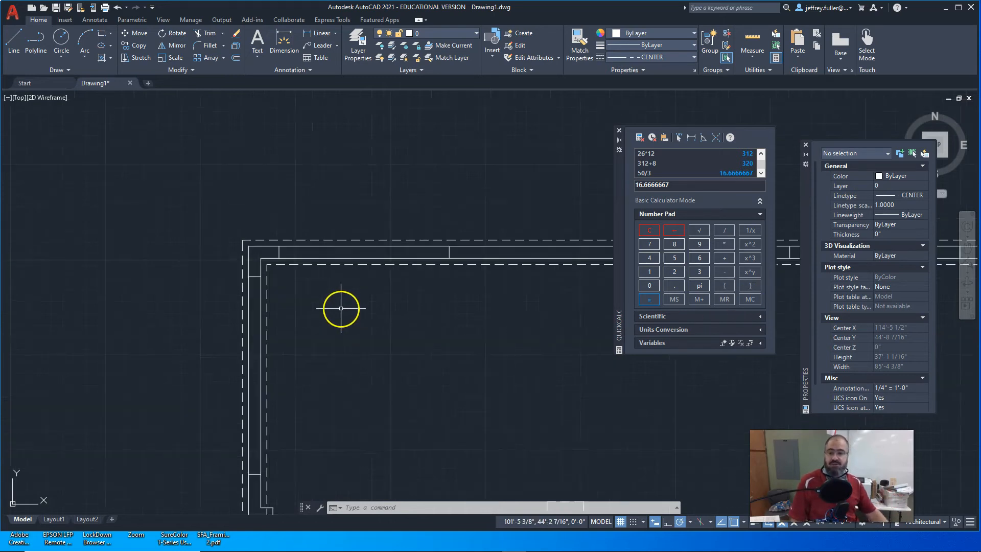
middle_drag(362, 327, 394, 325)
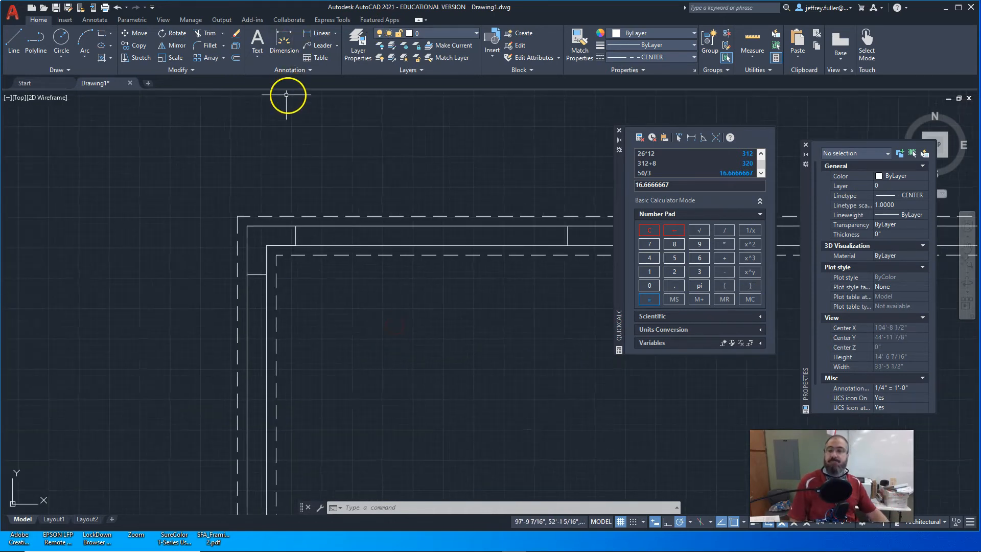
click(236, 58)
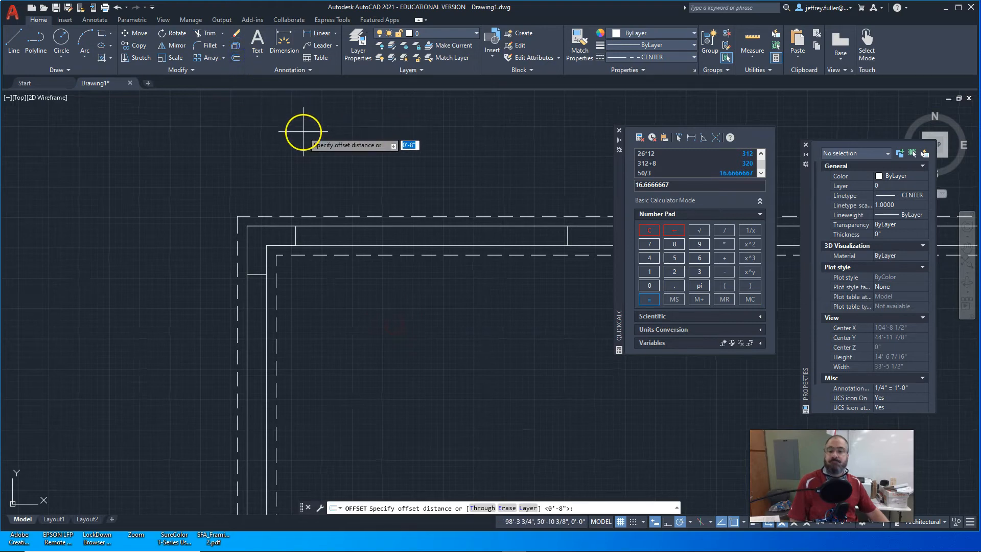
text(5")
key(Return)
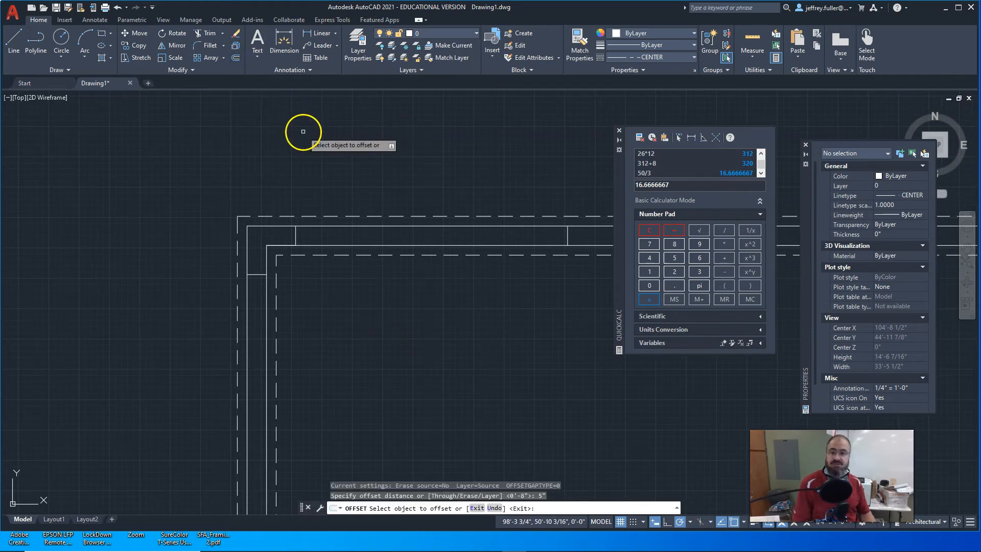
click(293, 234)
click(288, 234)
click(294, 234)
click(321, 238)
Offset the upper wall's second and third ticks from the left corner 5" to both sides
middle_drag(441, 248, 169, 226)
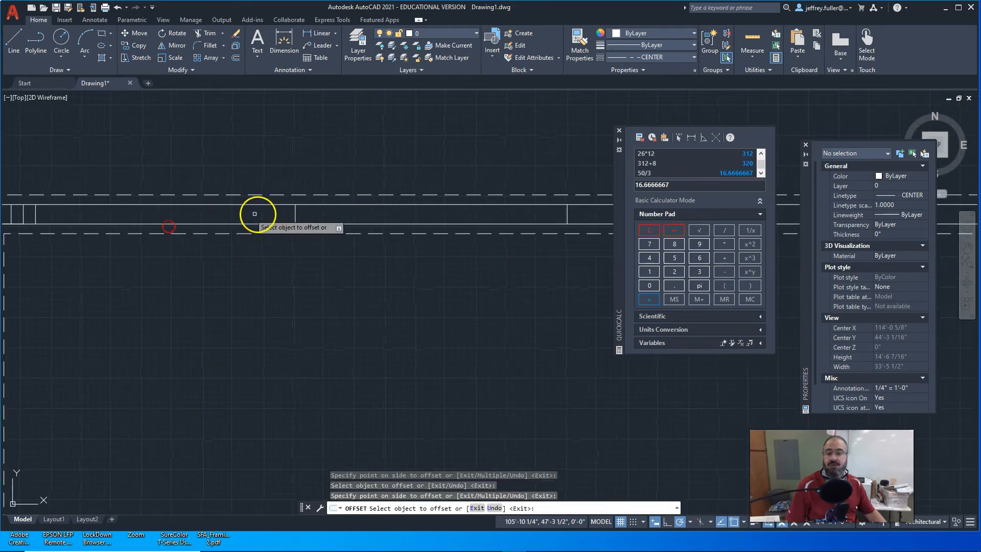
middle_drag(241, 271, 324, 280)
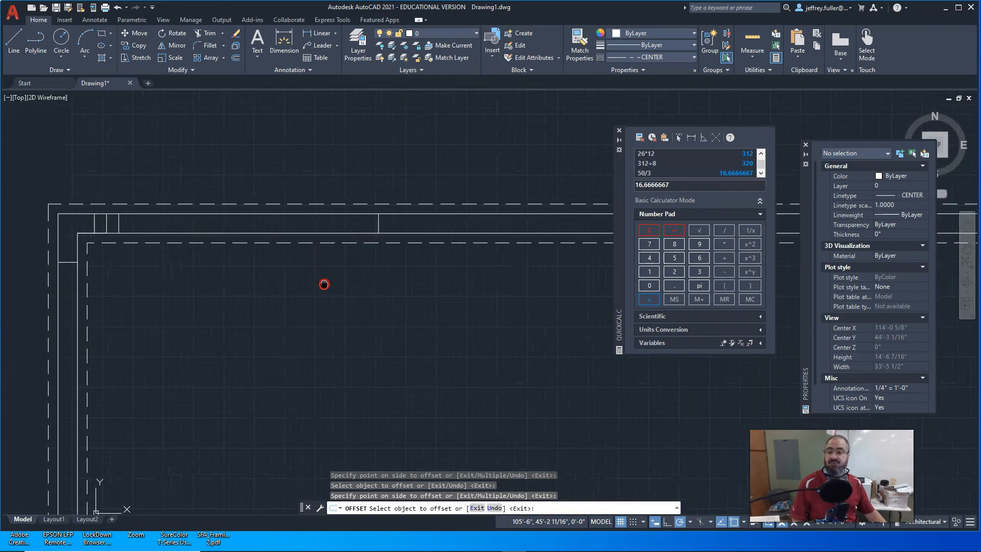
click(378, 223)
click(383, 221)
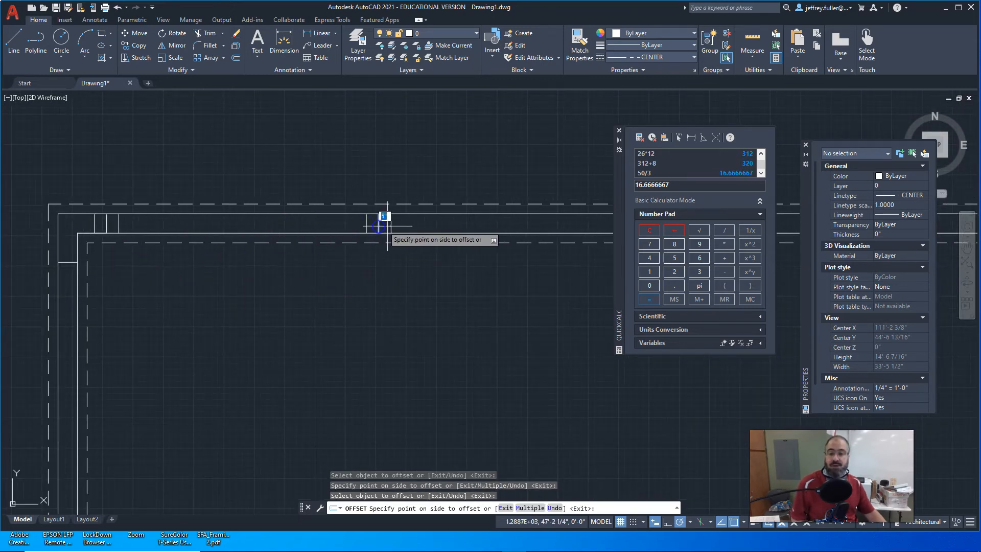
middle_drag(163, 286, 20, 296)
click(225, 234)
click(194, 234)
click(226, 234)
click(307, 270)
Offset the upper wall's fourth and fifth ticks from the left corner 5" to both sides
middle_drag(372, 286, 163, 331)
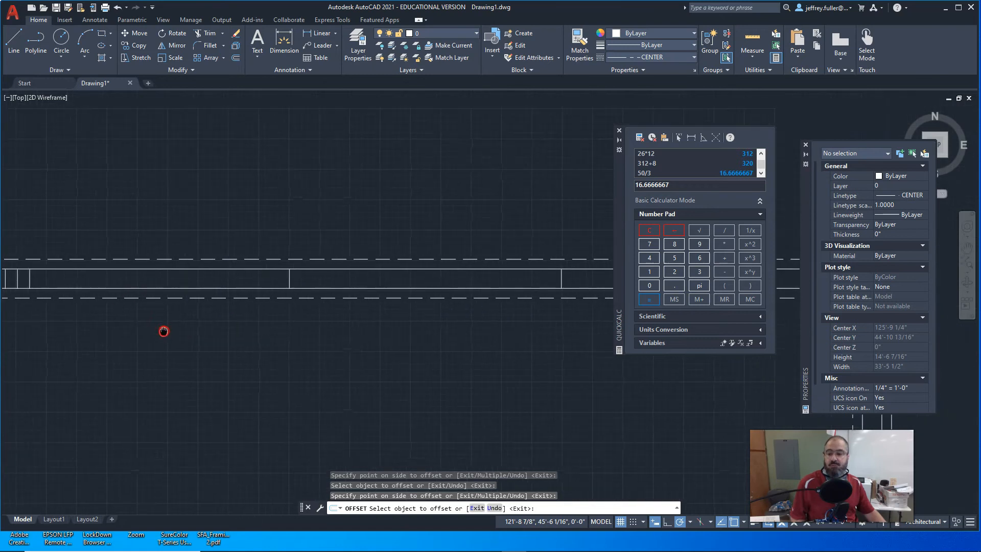
click(289, 277)
click(247, 281)
click(289, 278)
click(309, 280)
mouse_move(309, 280)
middle_down()
mouse_move(127, 363)
mouse_move(169, 324)
mouse_move(194, 315)
middle_up()
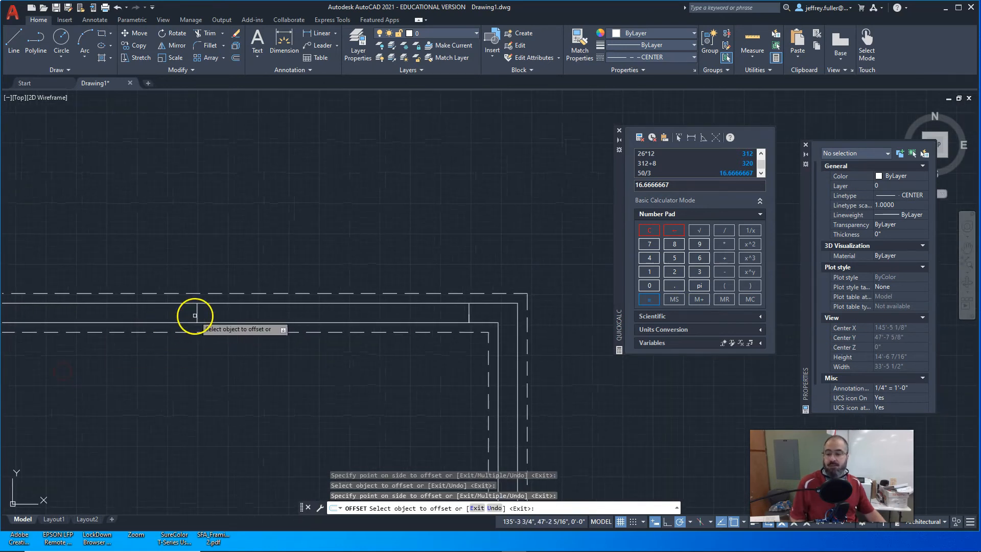
click(196, 315)
click(184, 315)
click(197, 315)
click(215, 316)
Offset the upper wall's rightmost tick 5" to both sides
click(468, 310)
click(454, 311)
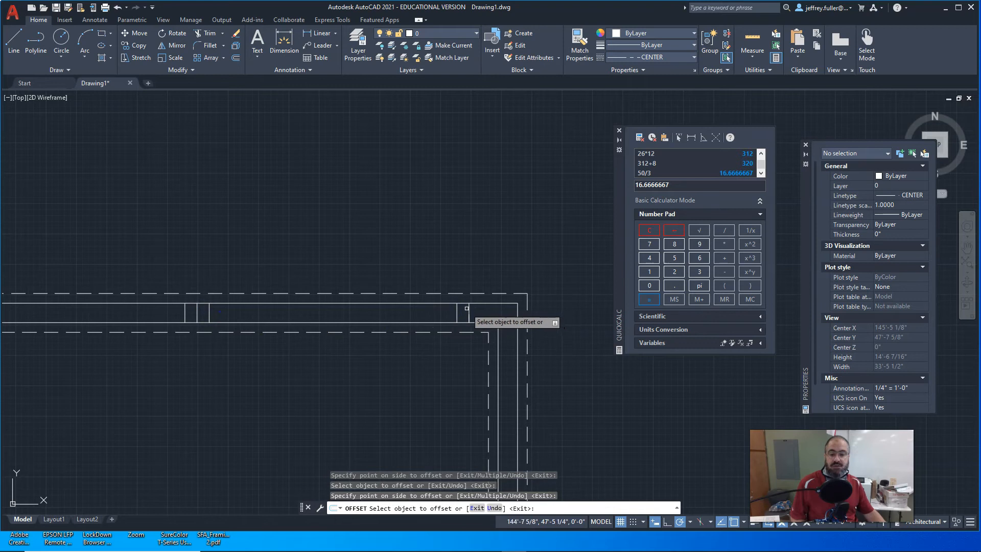
click(467, 308)
click(478, 310)
Offset the left wall's uppermost tick 5" above and below
middle_drag(338, 383, 806, 269)
scroll(90, 345, down, 3)
middle_drag(73, 360, 449, 277)
scroll(210, 338, up, 2)
middle_drag(233, 288, 233, 400)
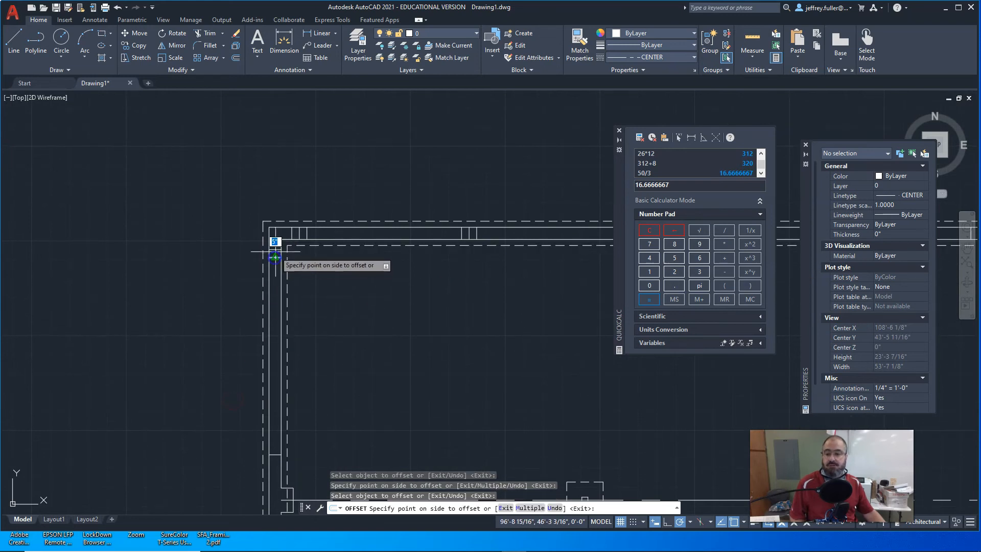
click(275, 257)
click(276, 273)
Offset the left wall's middle tick, just above the centerline pocket, 5" above and below
middle_drag(287, 388, 289, 245)
click(276, 313)
click(271, 302)
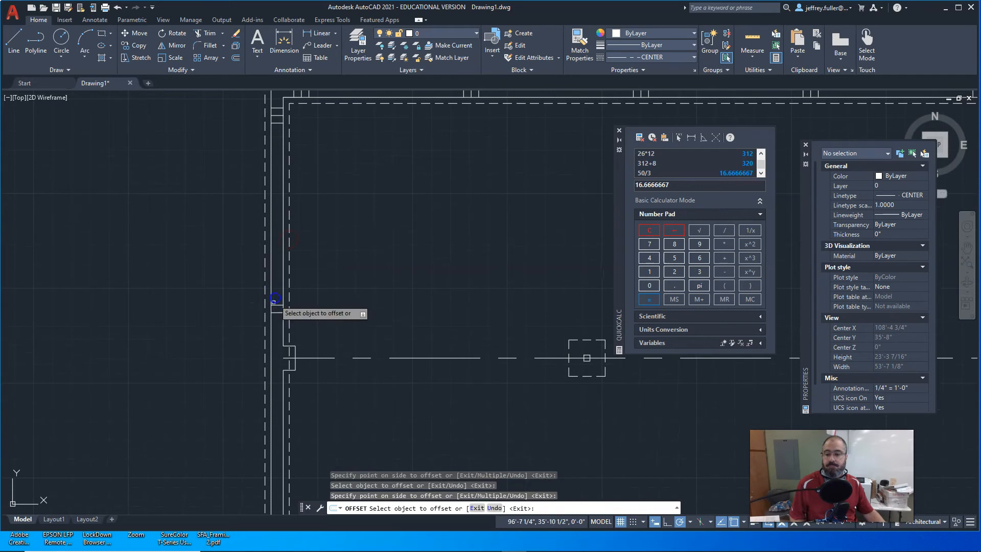
click(275, 311)
click(275, 332)
Offset the left wall's lowest tick 5" above and below and end the Offset command
middle_drag(273, 374, 274, 179)
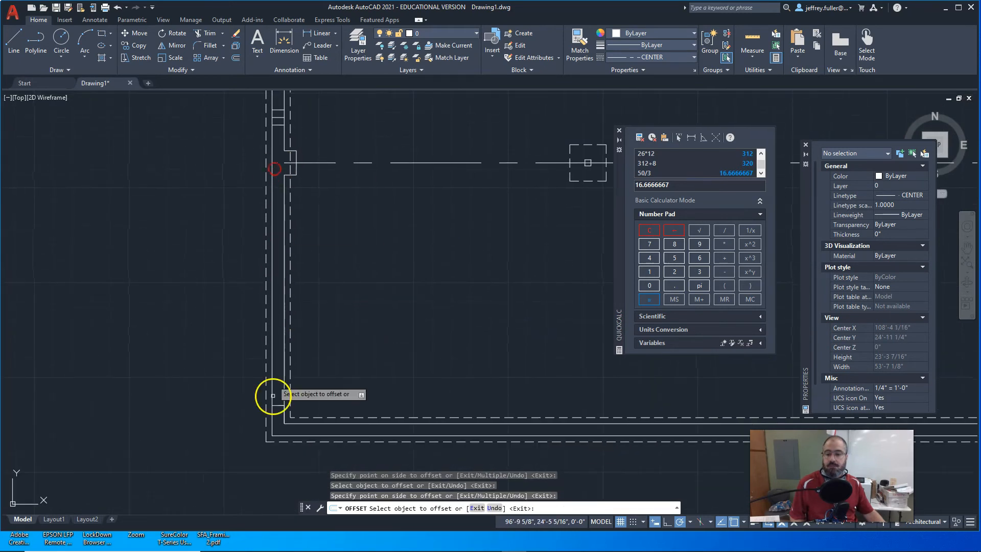
click(280, 406)
click(280, 410)
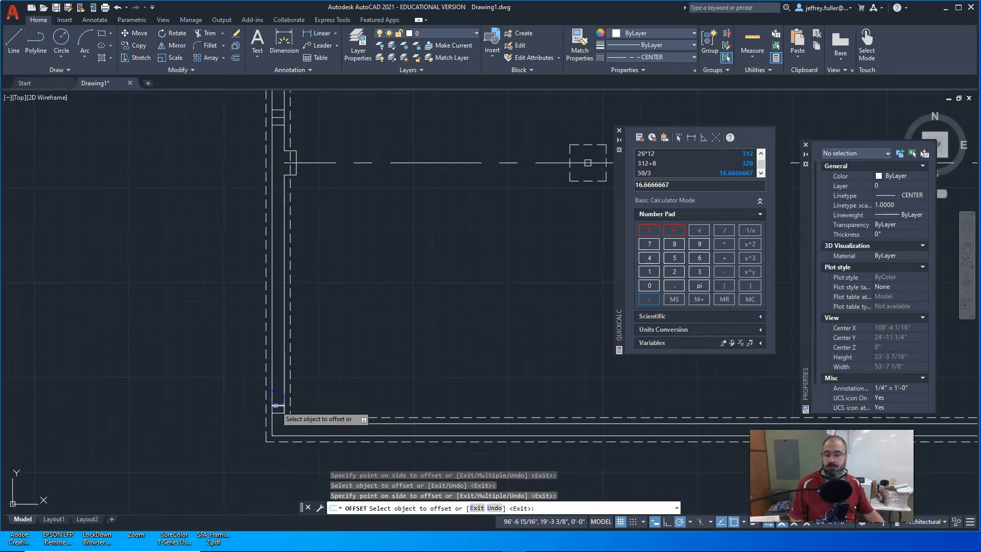
click(276, 405)
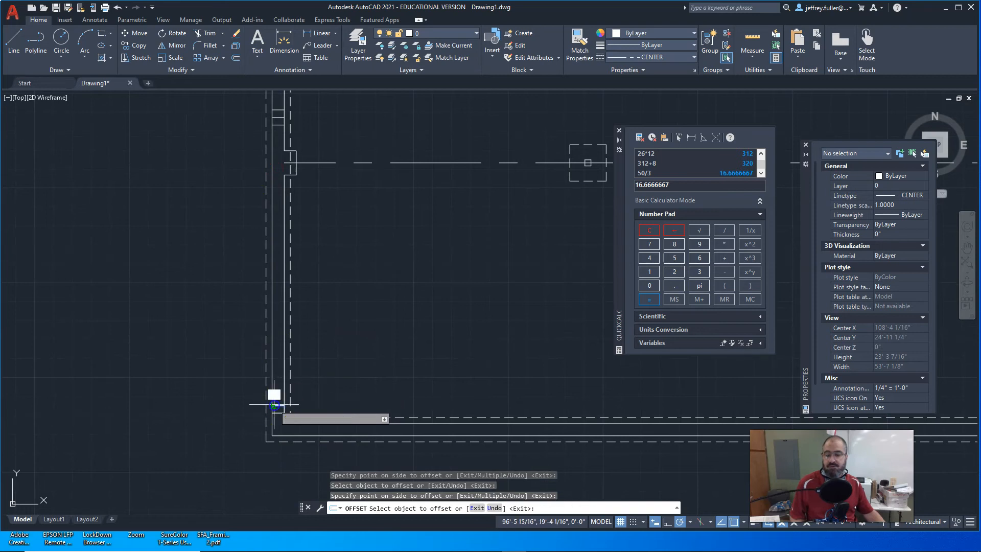
click(277, 392)
click(317, 386)
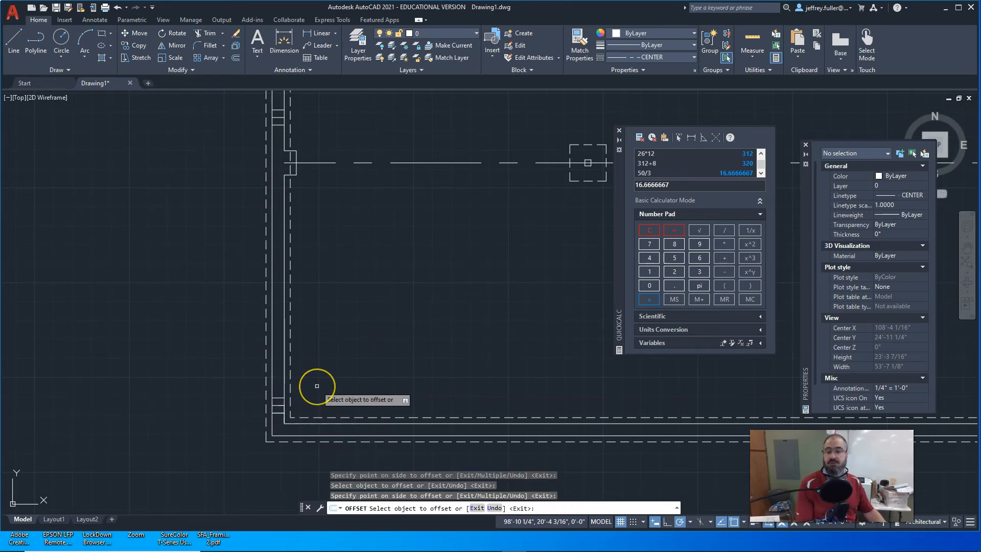
key(Escape)
key(Escape)
Examine the offset vent lines along the foundation's upper and left walls
scroll(317, 386, down, 3)
middle_drag(344, 375, 313, 383)
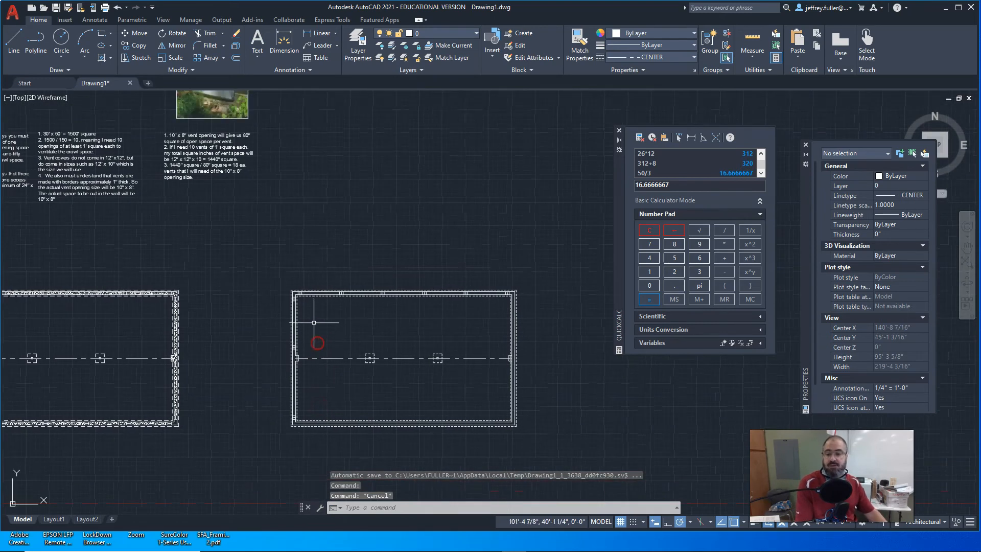
scroll(314, 321, up, 4)
middle_drag(330, 321, 256, 338)
scroll(190, 263, up, 6)
scroll(325, 377, down, 6)
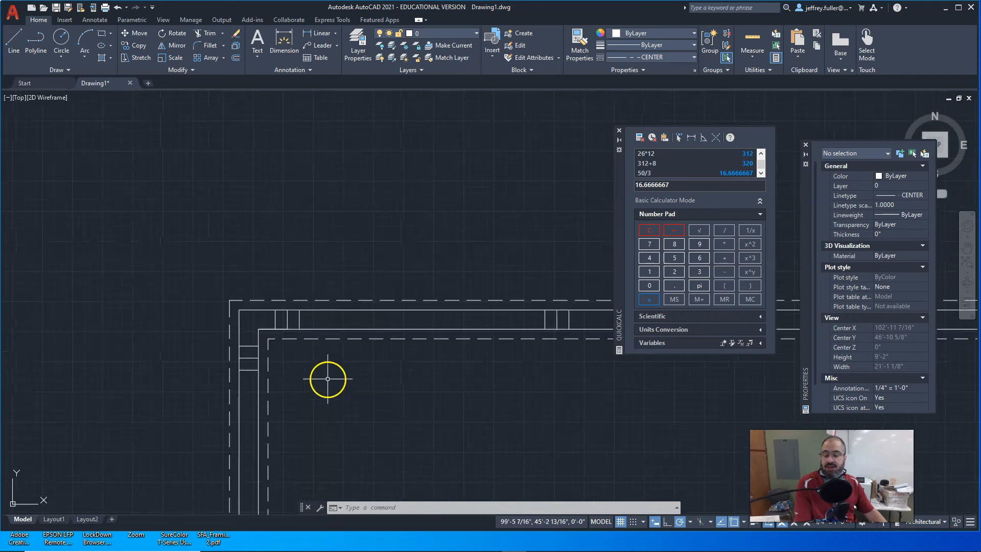
mouse_move(270, 354)
middle_down()
mouse_move(219, 357)
mouse_move(265, 363)
mouse_move(235, 368)
middle_up()
scroll(268, 375, down, 2)
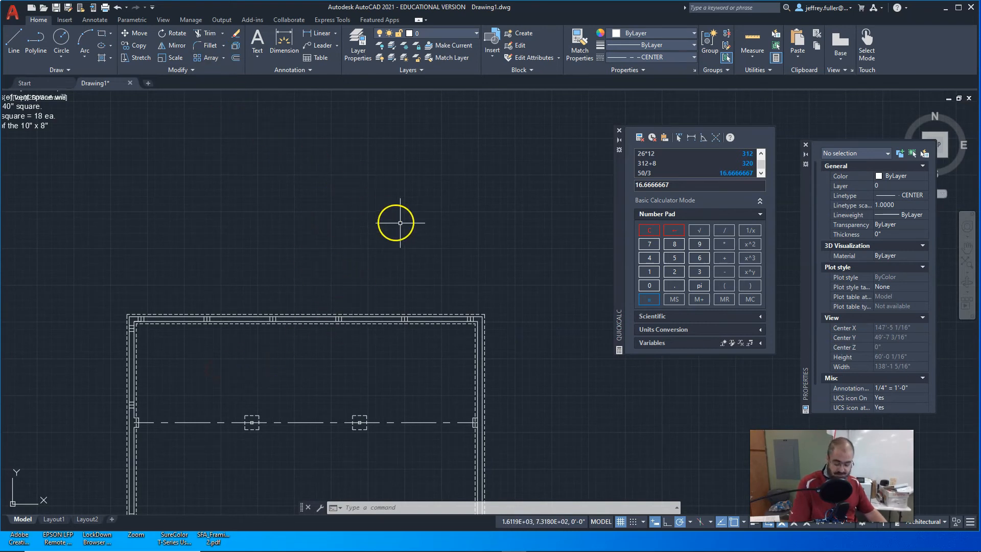
Trim away the center tick inside each of the upper wall's six vent openings, leaving only the offset edge lines
scroll(418, 245, up, 4)
middle_drag(443, 291, 249, 79)
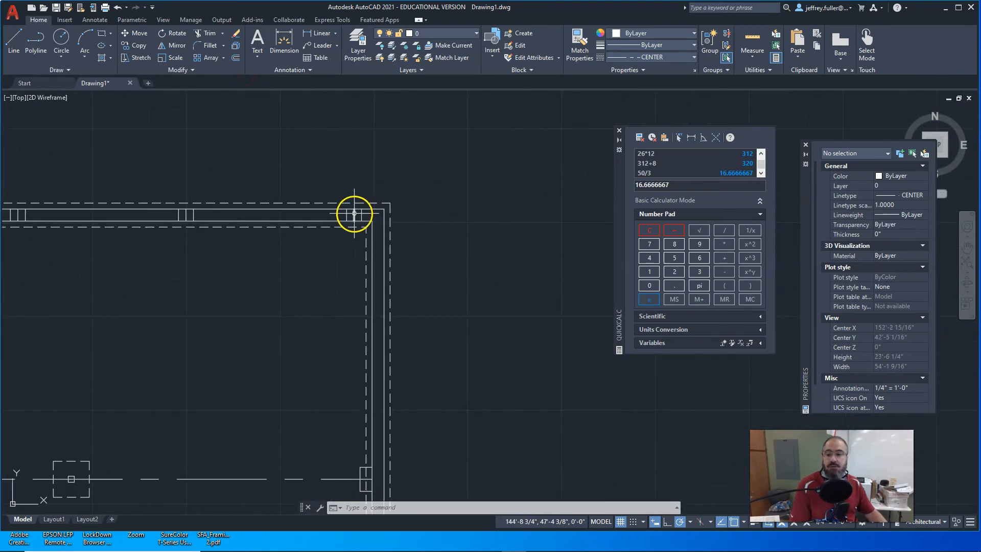
click(204, 34)
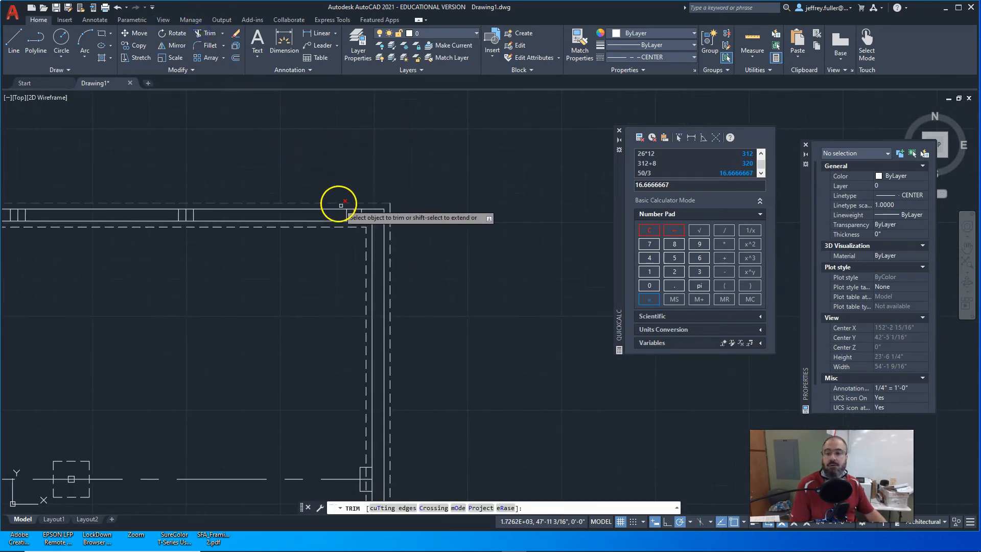
click(354, 213)
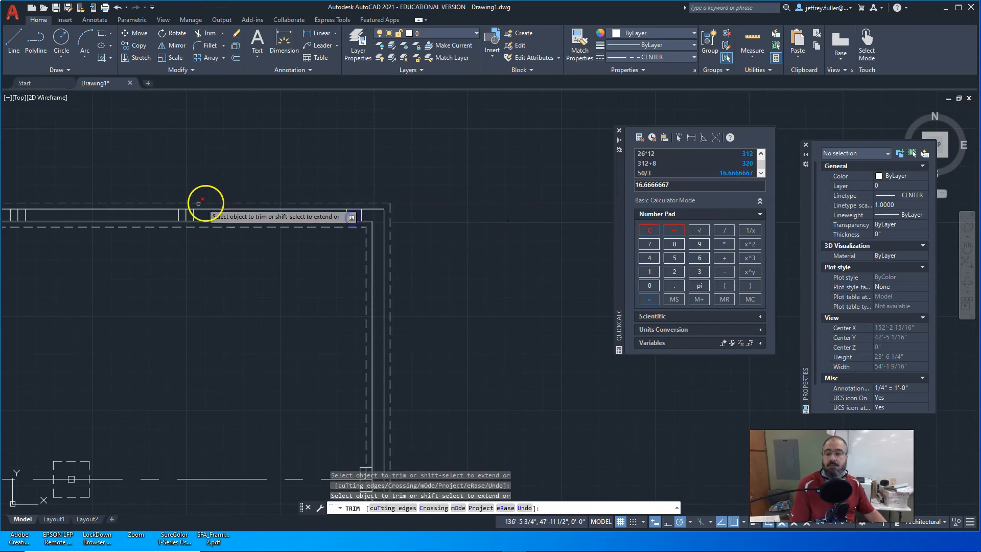
click(186, 214)
middle_drag(143, 252, 521, 254)
click(393, 214)
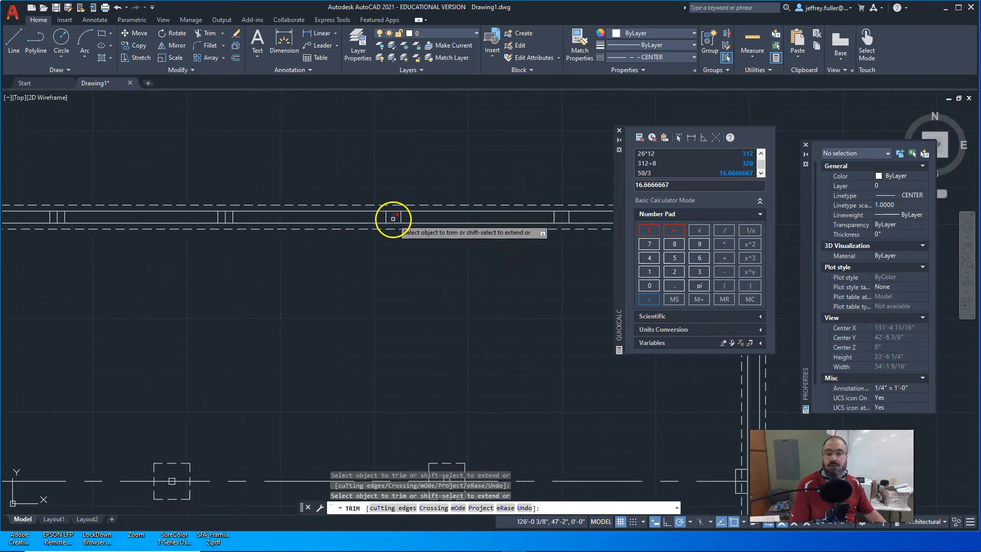
click(213, 211)
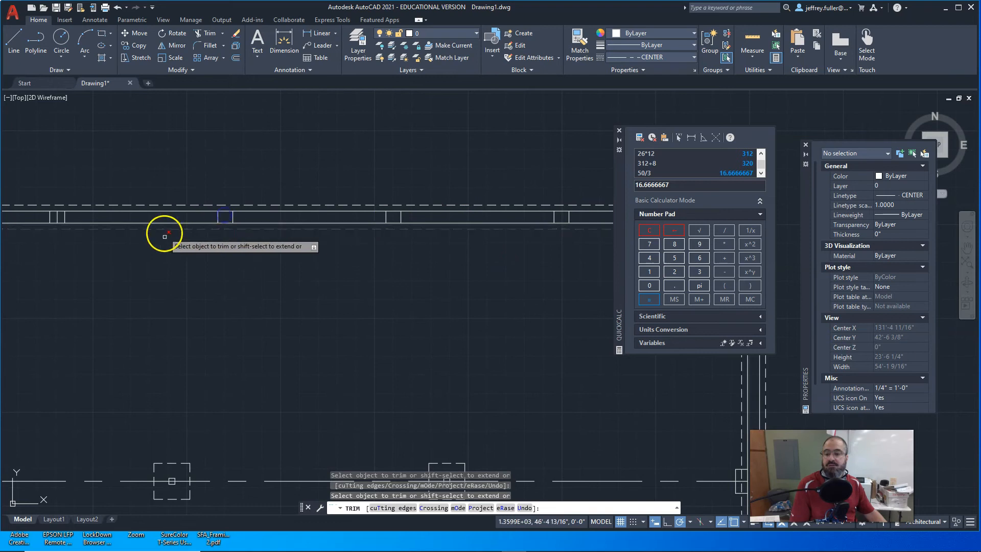
middle_drag(164, 228, 556, 267)
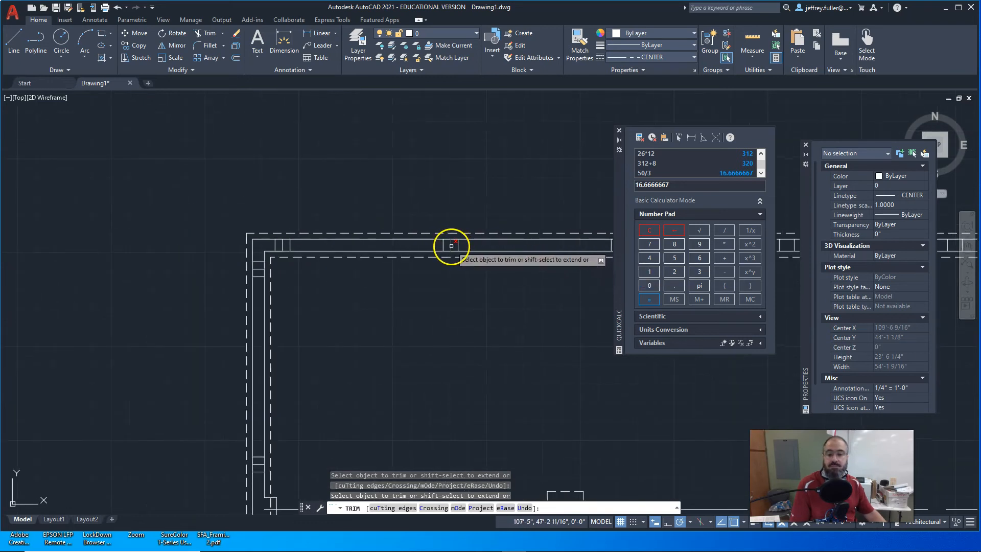
click(282, 246)
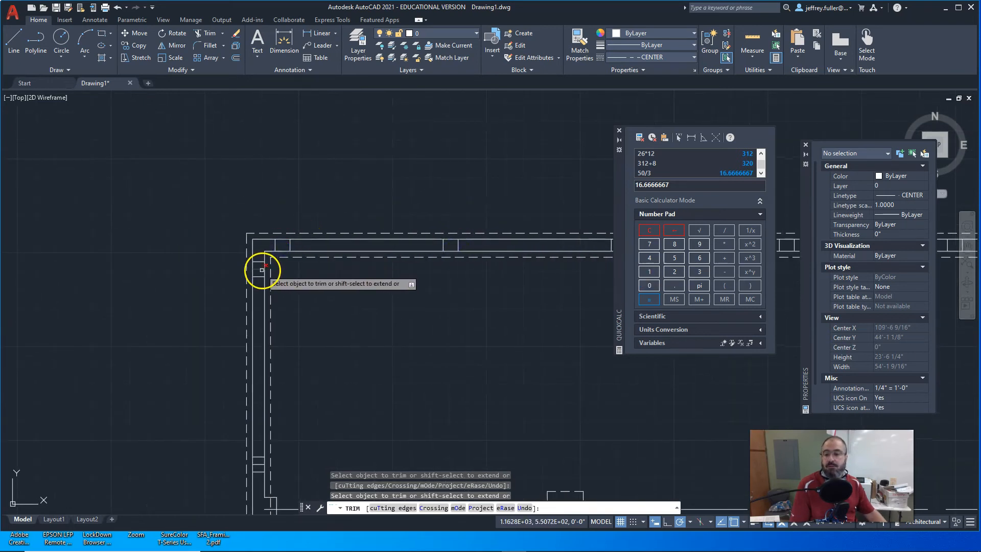
Trim away the center tick inside each of the left wall's vent openings and end the Trim command
middle_drag(293, 320, 320, 124)
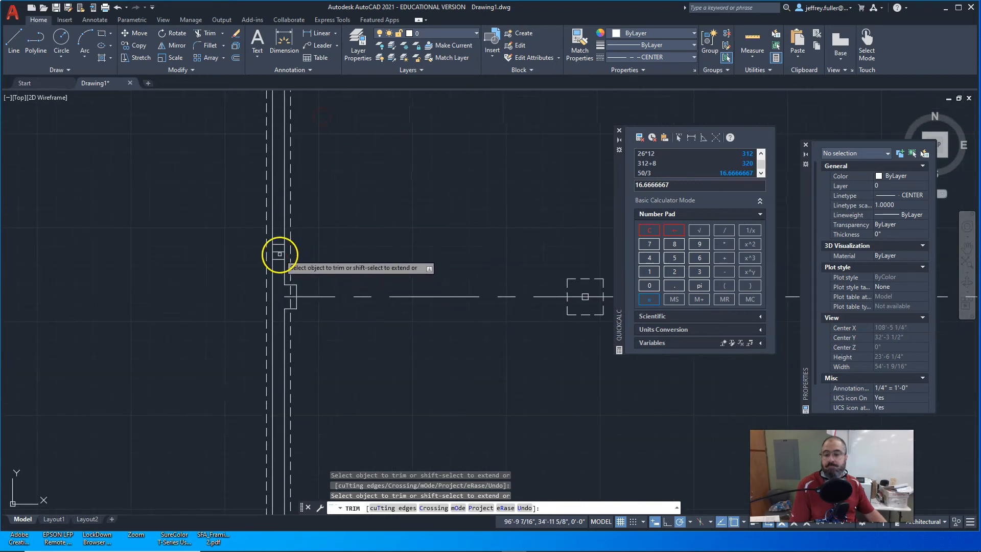
middle_drag(315, 356, 324, 166)
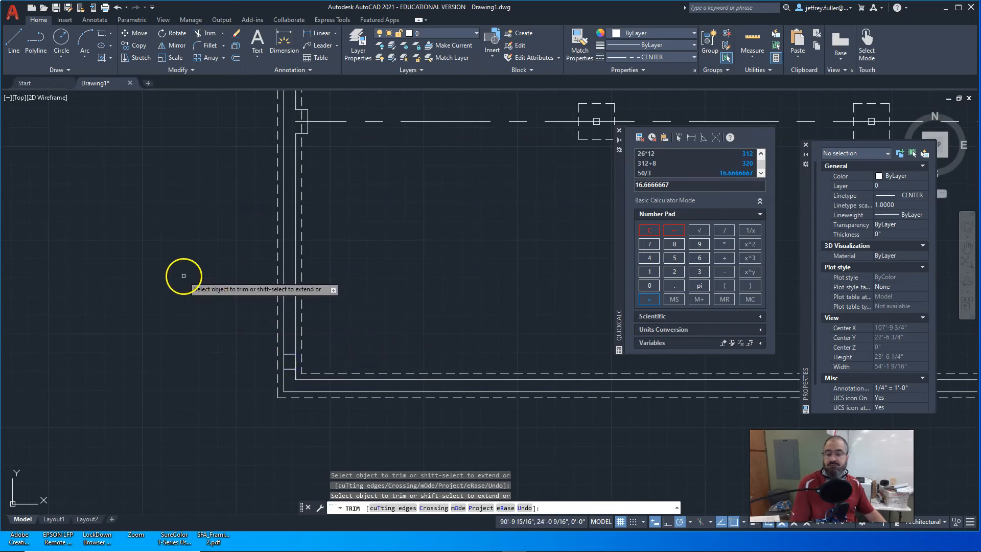
key(Escape)
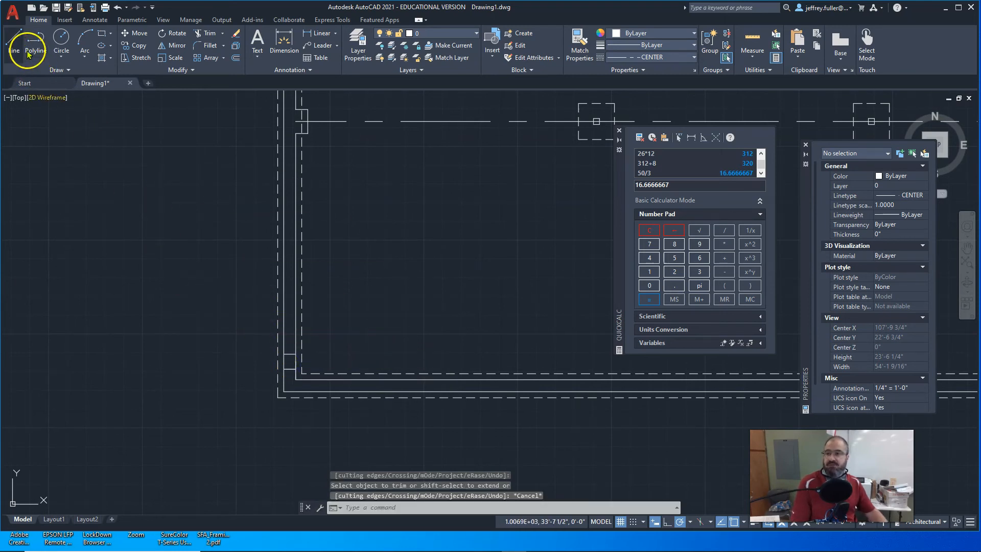
Draw a line joining the midpoints of the two edge lines of the left wall's lowest vent opening
click(15, 41)
scroll(288, 382, up, 4)
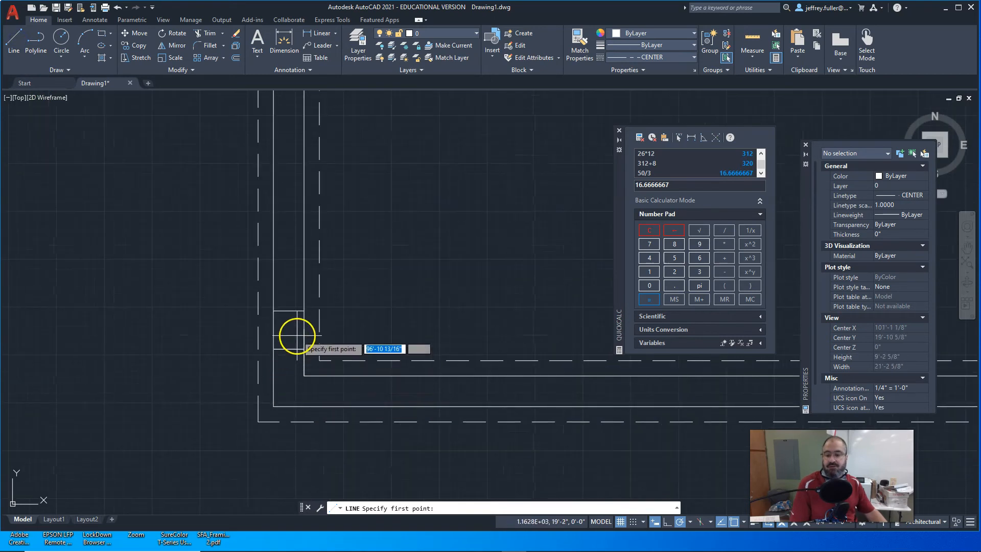
click(288, 349)
click(288, 310)
middle_drag(386, 290, 357, 511)
key(Escape)
Set the current linetype to ByLayer
scroll(361, 295, down, 4)
middle_drag(361, 295, 253, 161)
middle_drag(285, 215, 274, 340)
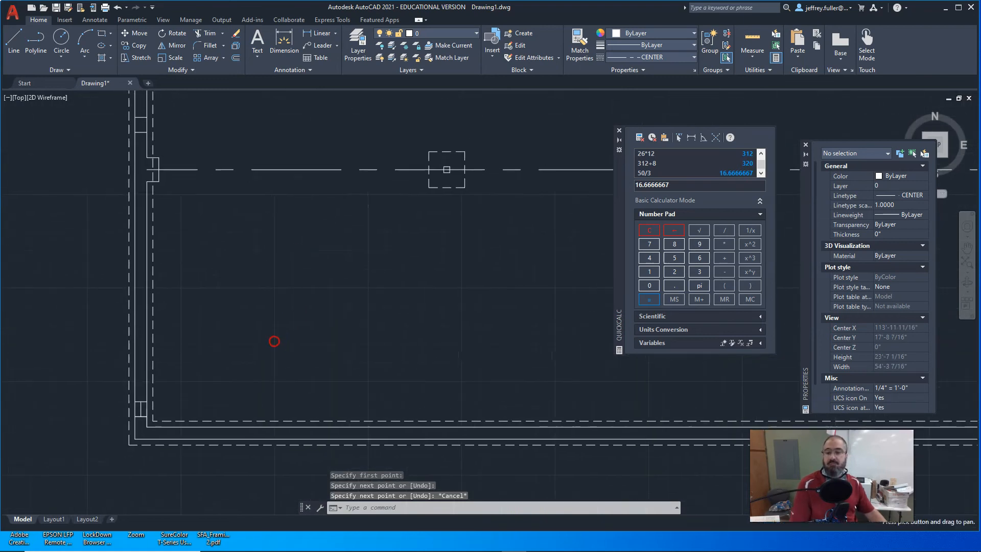
click(652, 59)
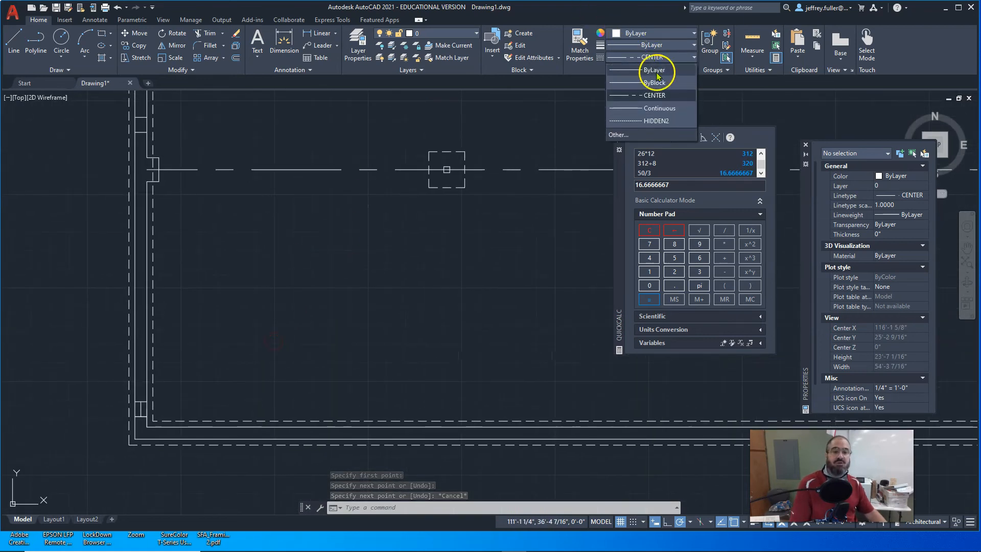
click(656, 70)
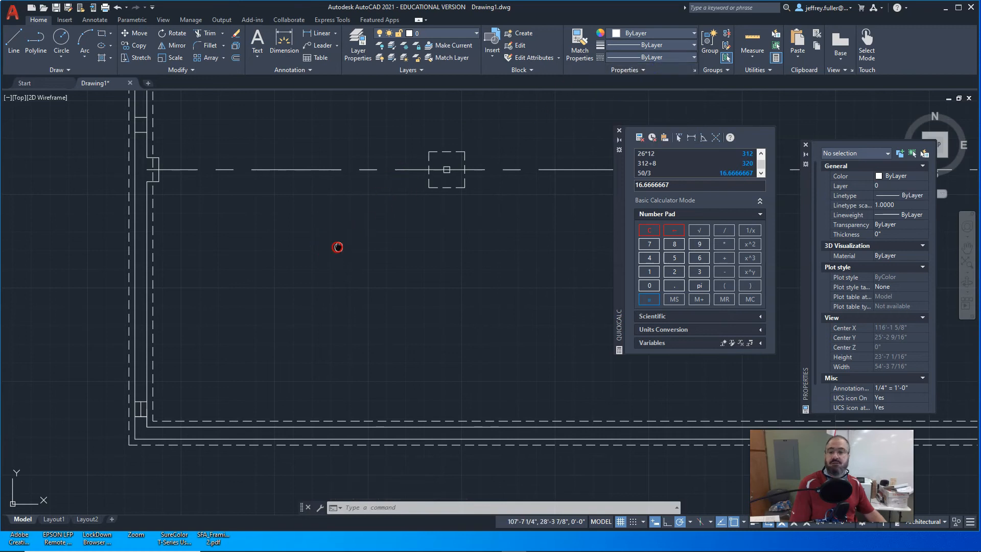
Draw a line between the edge midpoints of the left wall's middle vent opening, just above the centerline pocket
middle_drag(338, 247, 481, 268)
click(6, 43)
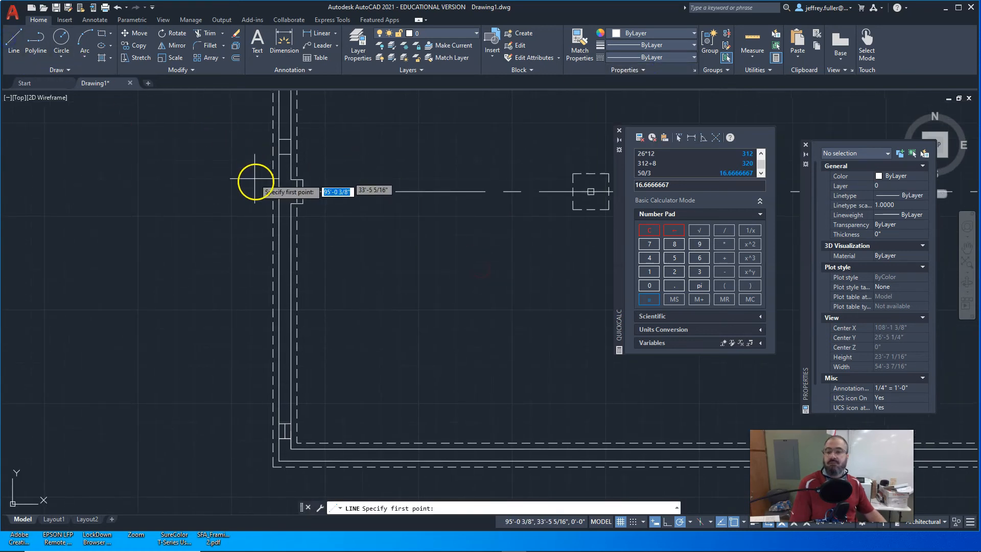
middle_drag(284, 157, 282, 217)
scroll(282, 216, up, 6)
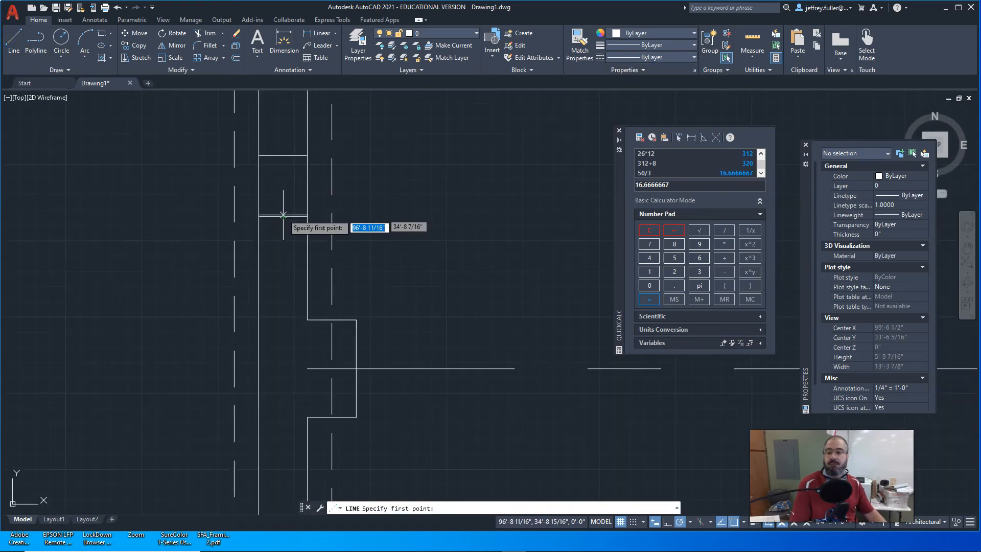
click(282, 216)
scroll(344, 251, down, 4)
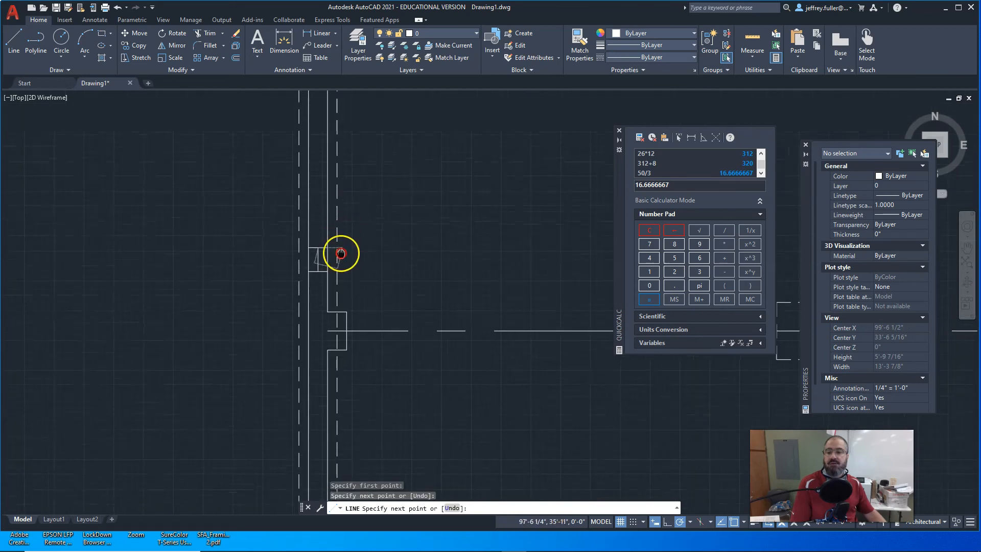
mouse_move(368, 269)
middle_down()
mouse_move(364, 212)
mouse_move(354, 299)
middle_up()
scroll(354, 298, down, 2)
key(Escape)
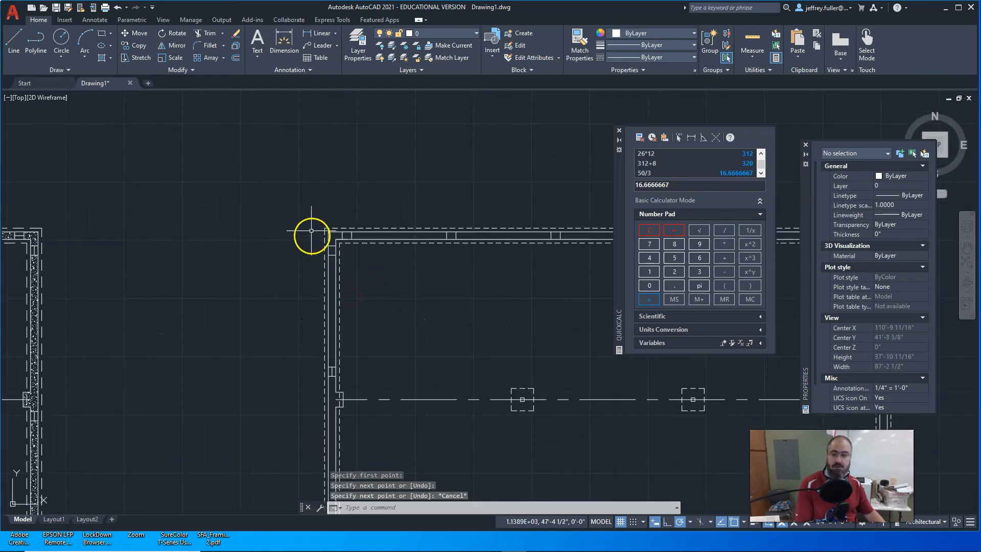
Draw a vertical line between the edge midpoints of the left wall's uppermost vent opening
scroll(342, 259, up, 8)
text(l)
key(Return)
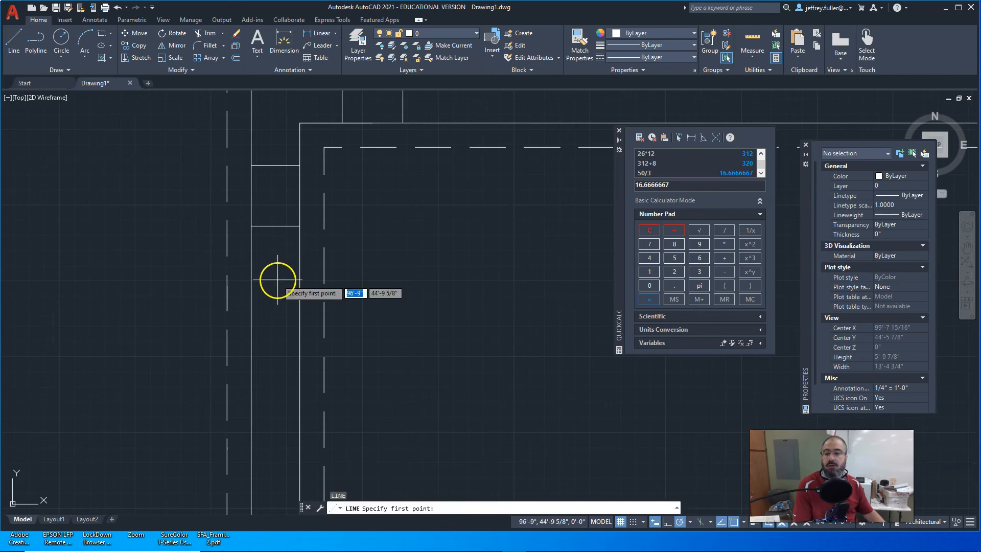
click(276, 225)
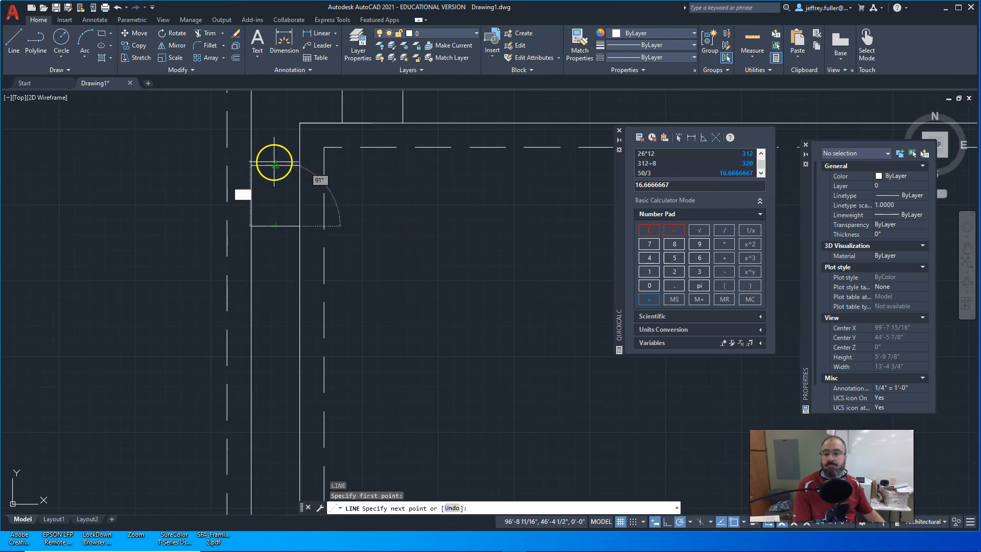
click(275, 165)
key(Return)
Draw a 10" horizontal line between the edge midpoints of the upper wall's first vent opening, nearest the left corner
middle_drag(394, 160, 400, 289)
key(Return)
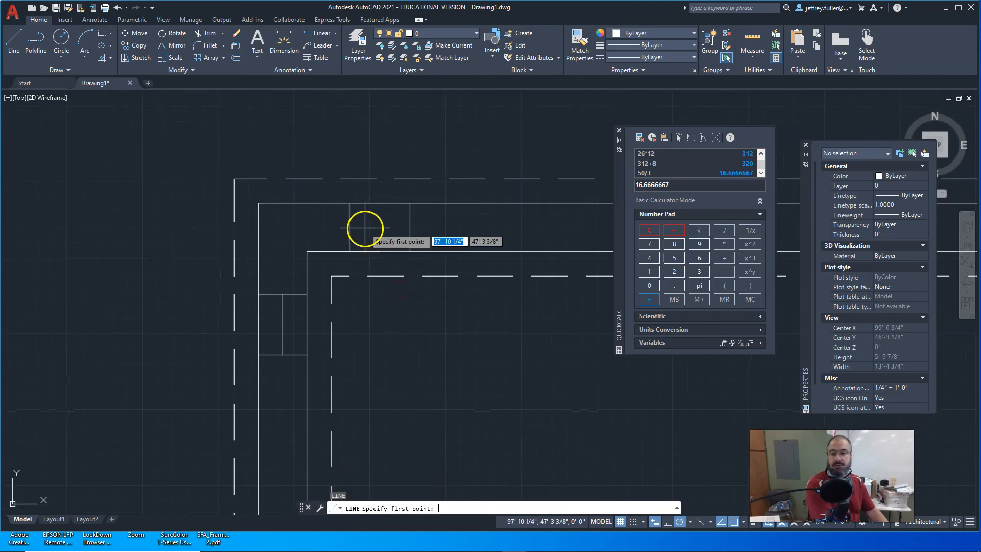
click(350, 227)
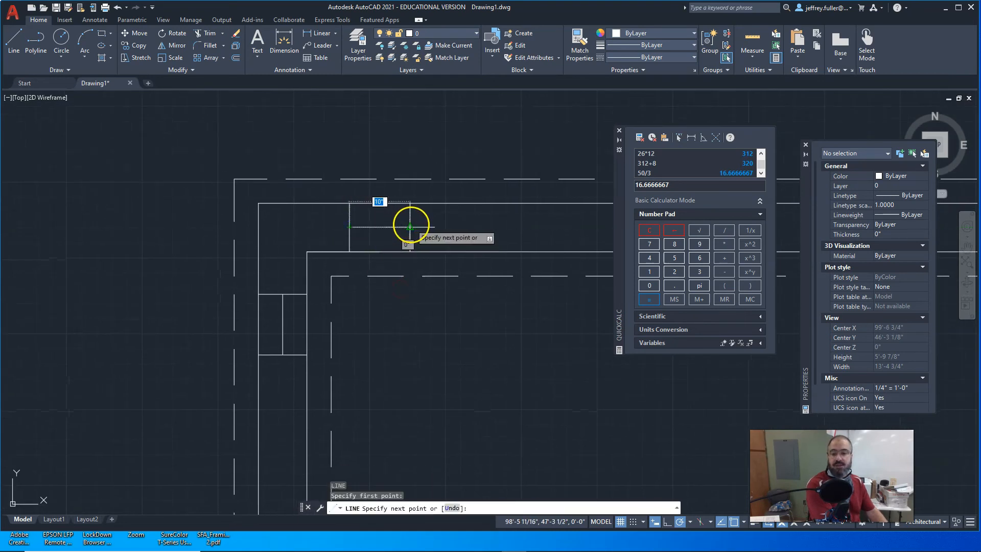
click(410, 227)
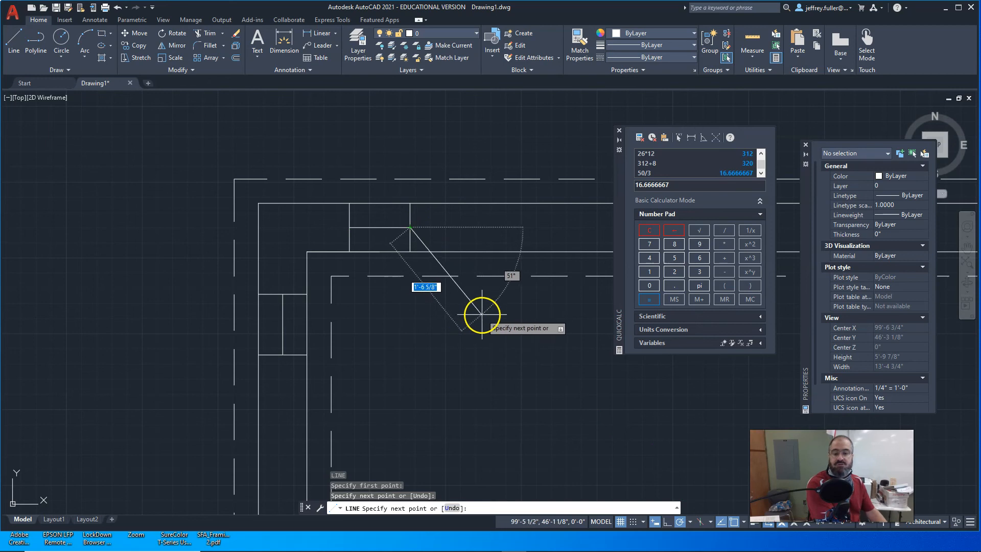
middle_drag(480, 309, 280, 306)
key(Return)
Draw a horizontal line between the edge midpoints of the upper wall's second vent opening from the left corner
middle_drag(438, 317, 174, 337)
middle_drag(350, 339, 276, 340)
key(space)
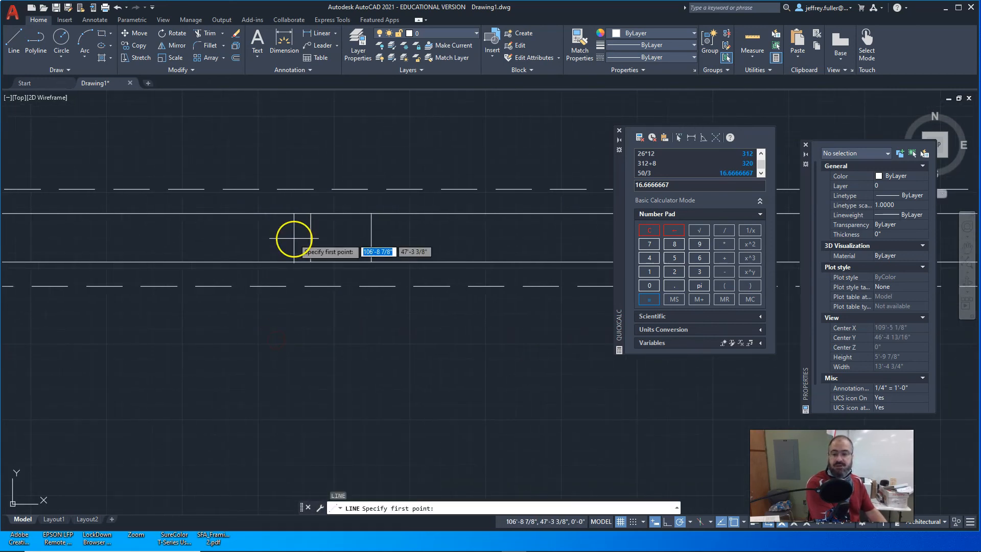
click(311, 236)
click(371, 237)
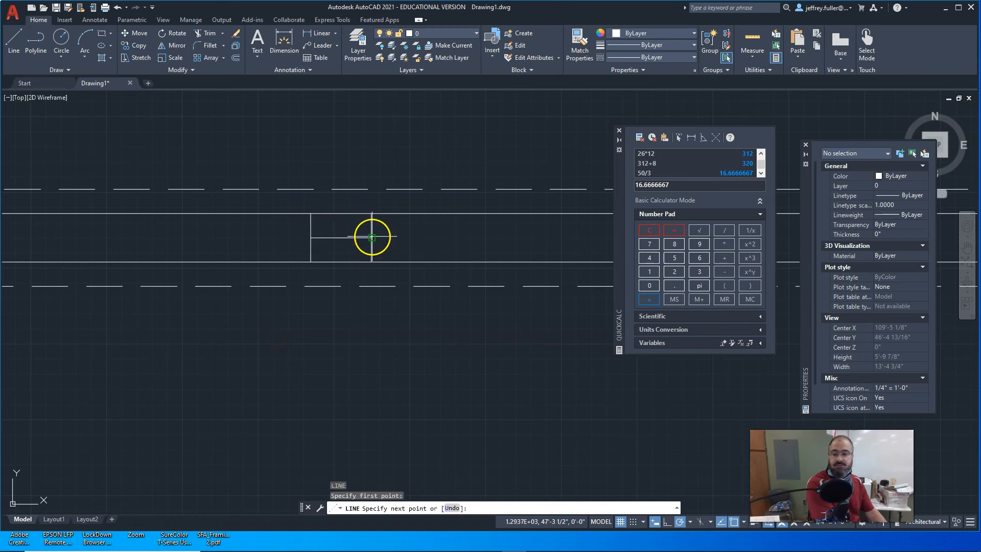
key(space)
Draw a 10" horizontal line between the edge midpoints of the upper wall's third vent opening from the left corner
middle_drag(460, 307, 53, 328)
middle_drag(444, 323, 137, 338)
text(l)
key(space)
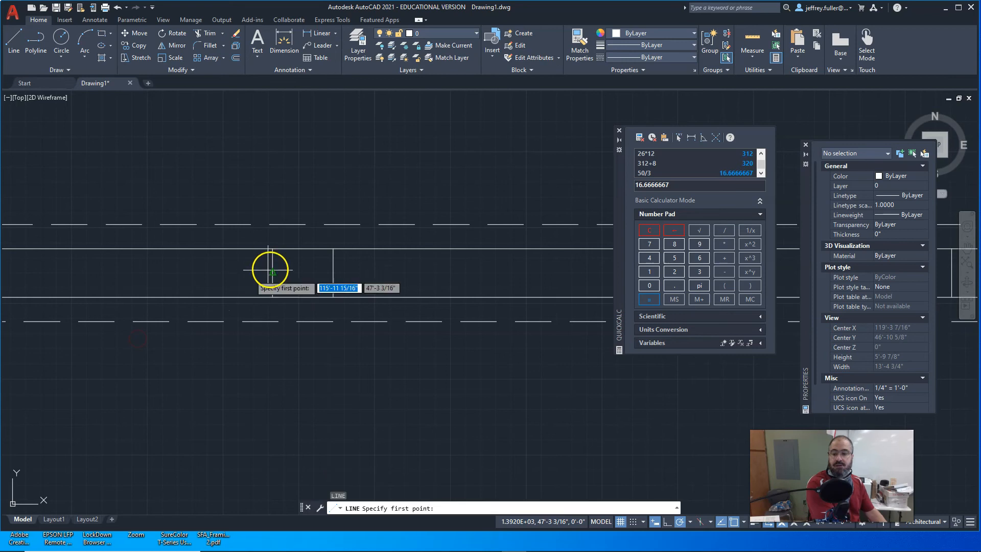
click(273, 272)
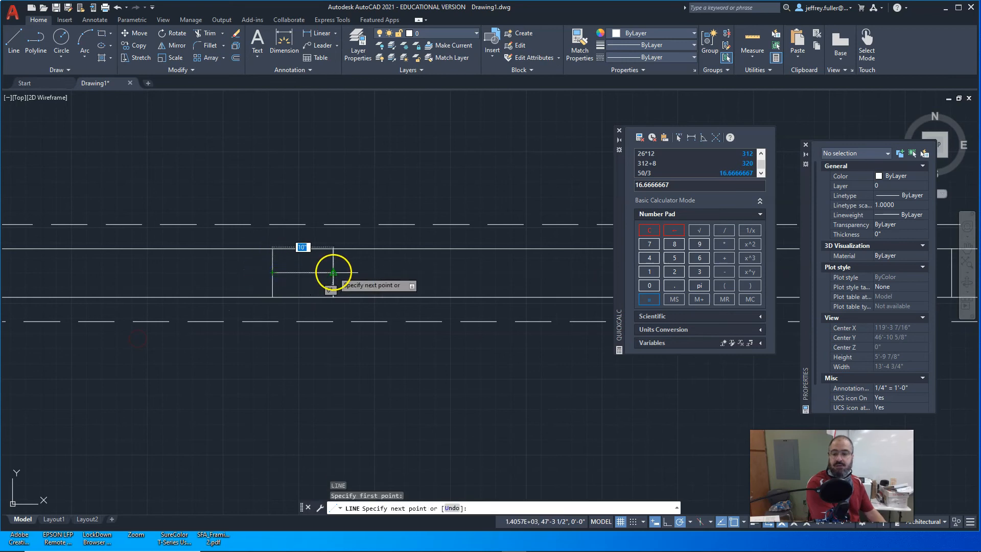
click(333, 272)
scroll(424, 276, down, 2)
key(space)
Draw a horizontal line between the edge midpoints of the upper wall's fourth vent opening from the left corner
middle_drag(469, 319, 415, 337)
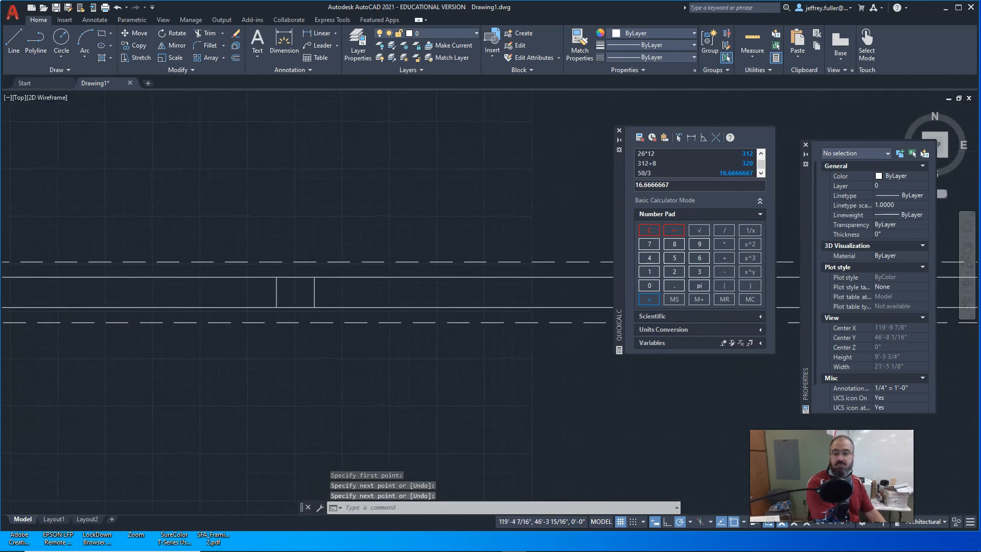
key(space)
click(276, 292)
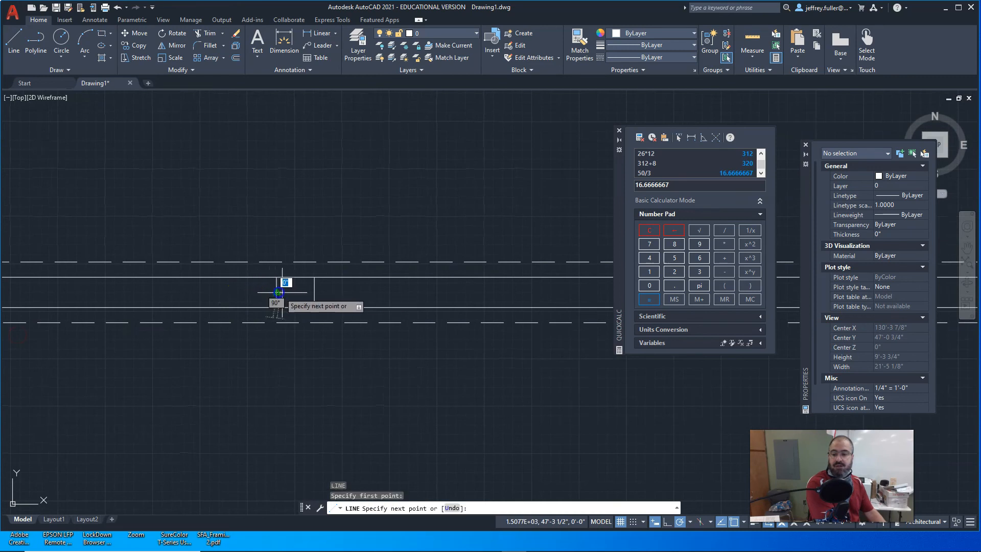
click(314, 292)
key(space)
Draw a horizontal line between the edge midpoints of the upper wall's fifth vent opening from the left corner
middle_drag(301, 300, 282, 351)
key(space)
click(259, 345)
key(space)
scroll(372, 347, down, 1)
Draw a 10" horizontal line between the edge midpoints of the upper wall's last vent opening, nearest the right corner
middle_drag(373, 348, 110, 351)
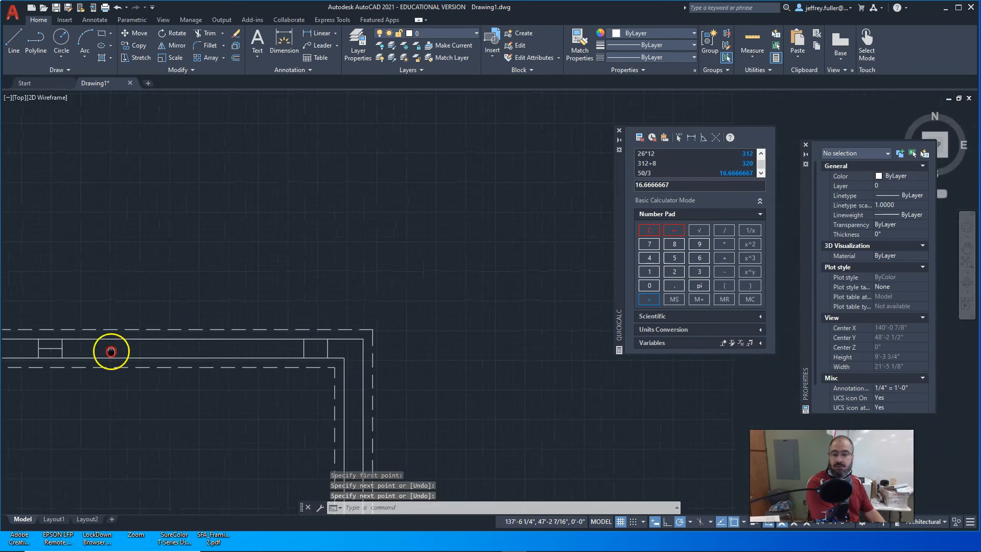
key(space)
click(304, 348)
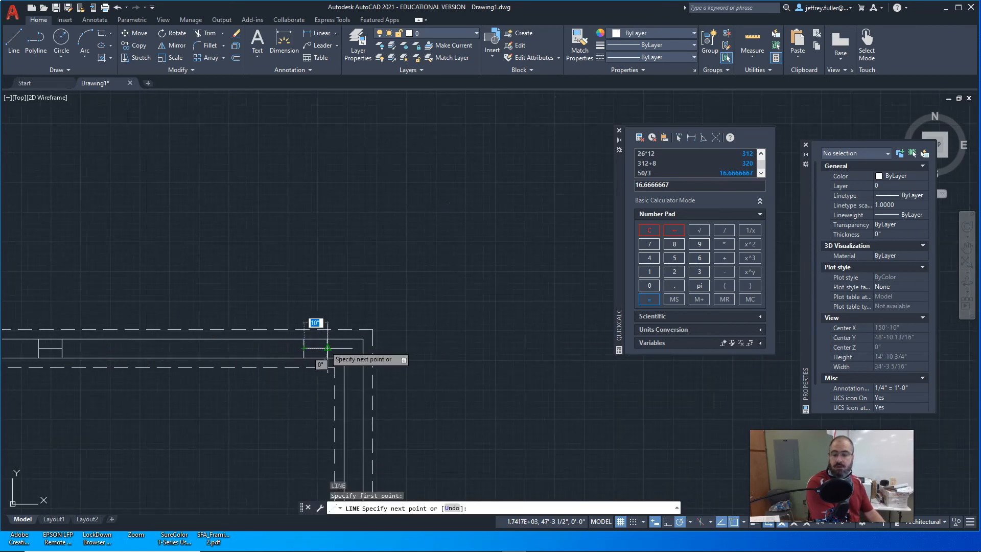
click(327, 348)
right_click(204, 396)
Mirror the upper wall's six vent openings about the foundation's horizontal centerline onto the lower wall, keeping the source objects
middle_drag(204, 398, 392, 270)
scroll(382, 281, down, 4)
middle_drag(300, 345, 402, 292)
scroll(234, 282, up, 1)
mouse_move(234, 282)
middle_down()
mouse_move(264, 261)
mouse_move(263, 278)
mouse_move(287, 269)
mouse_move(297, 250)
mouse_move(219, 267)
mouse_move(166, 246)
mouse_move(186, 246)
middle_up()
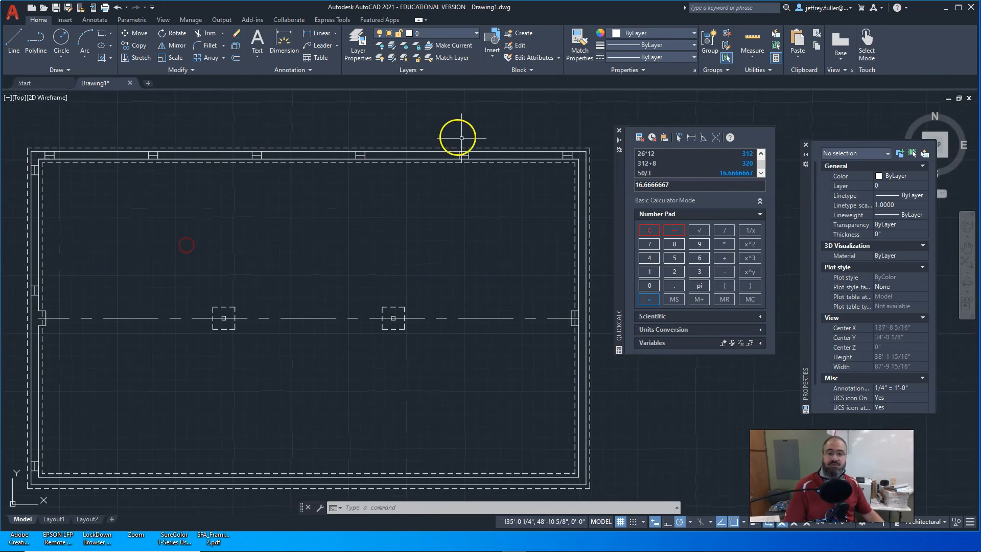
click(577, 152)
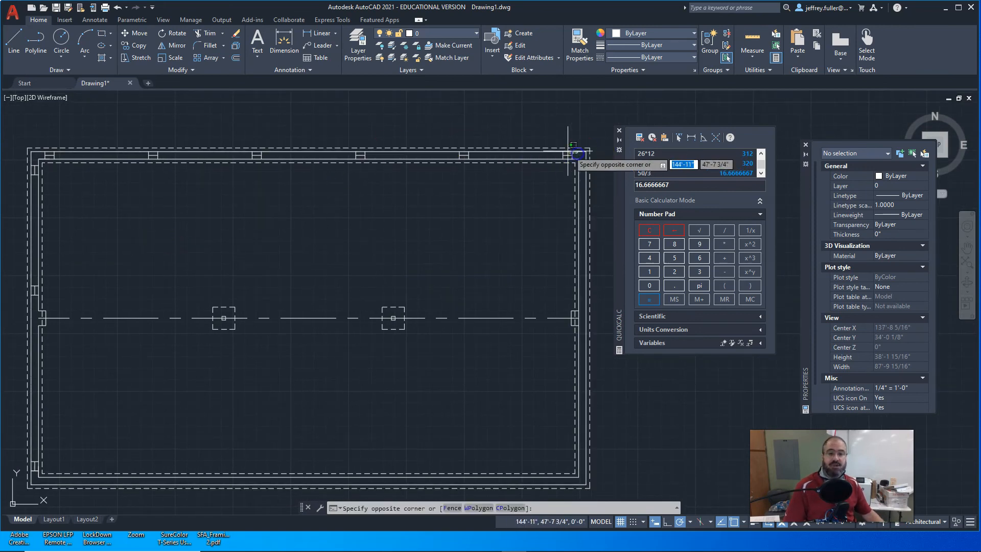
click(42, 155)
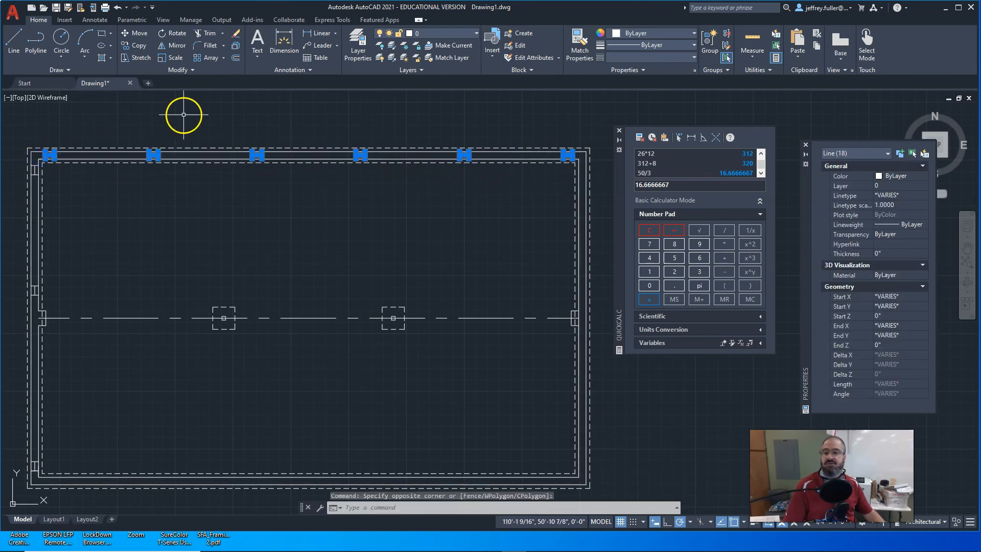
click(174, 47)
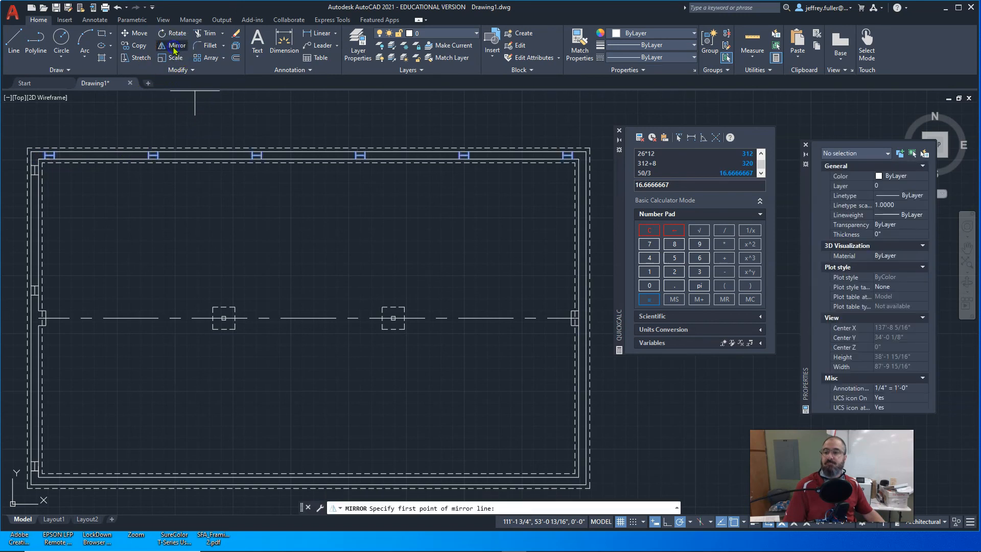
click(574, 318)
click(533, 319)
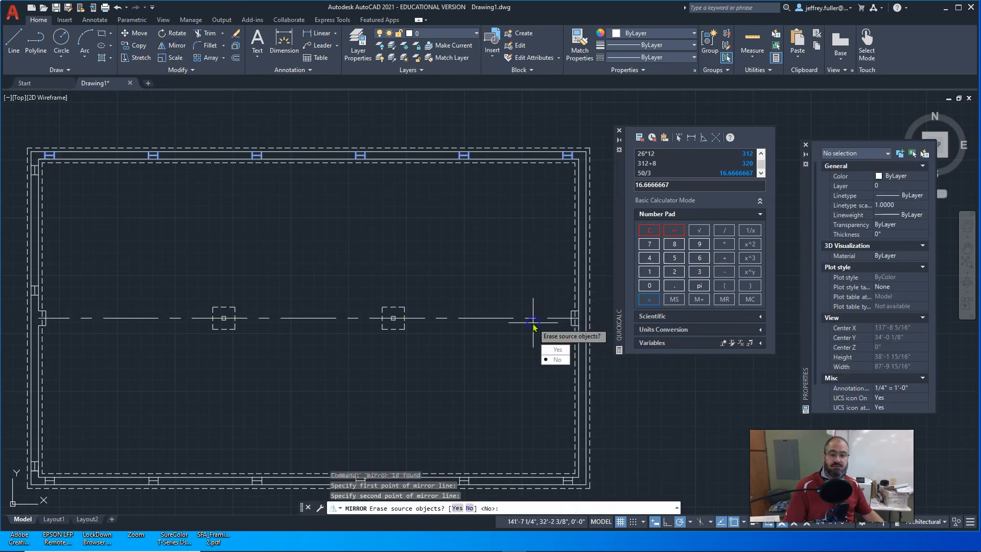
click(557, 360)
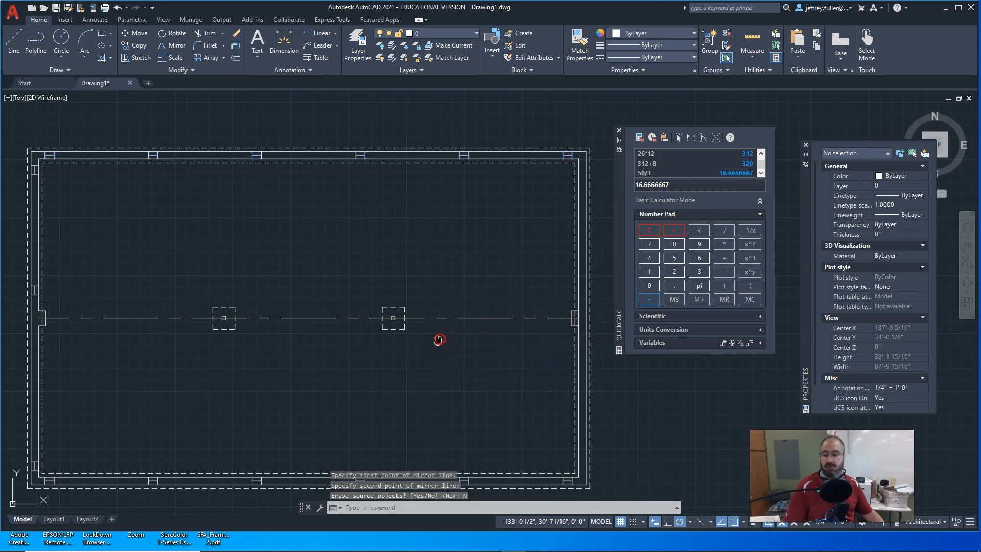
Mirror the left wall's three vent openings about the foundation's vertical centerline onto the right wall, keeping the source objects
middle_drag(439, 339, 480, 133)
middle_drag(287, 239, 271, 359)
scroll(158, 242, down, 2)
middle_drag(156, 239, 206, 307)
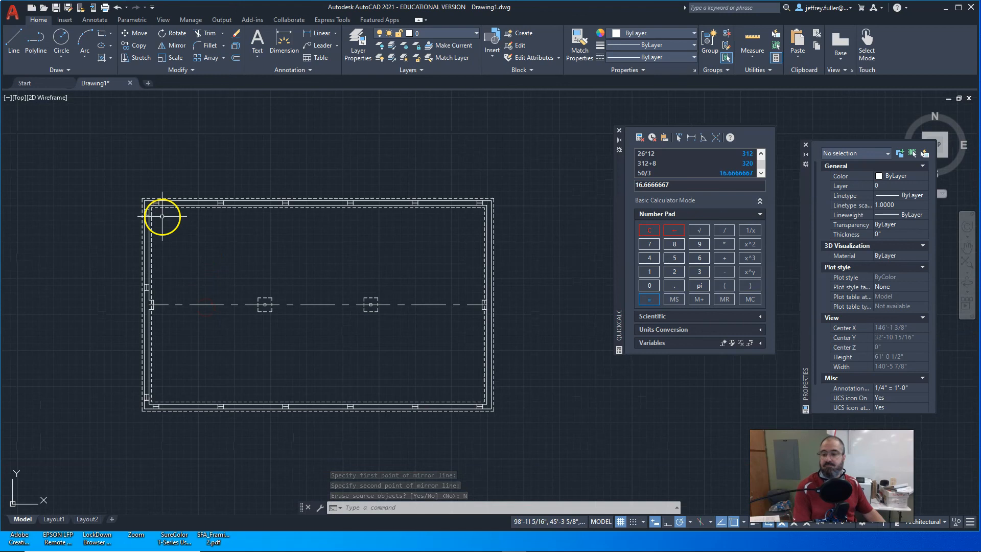
key(Escape)
scroll(162, 216, up, 4)
click(149, 181)
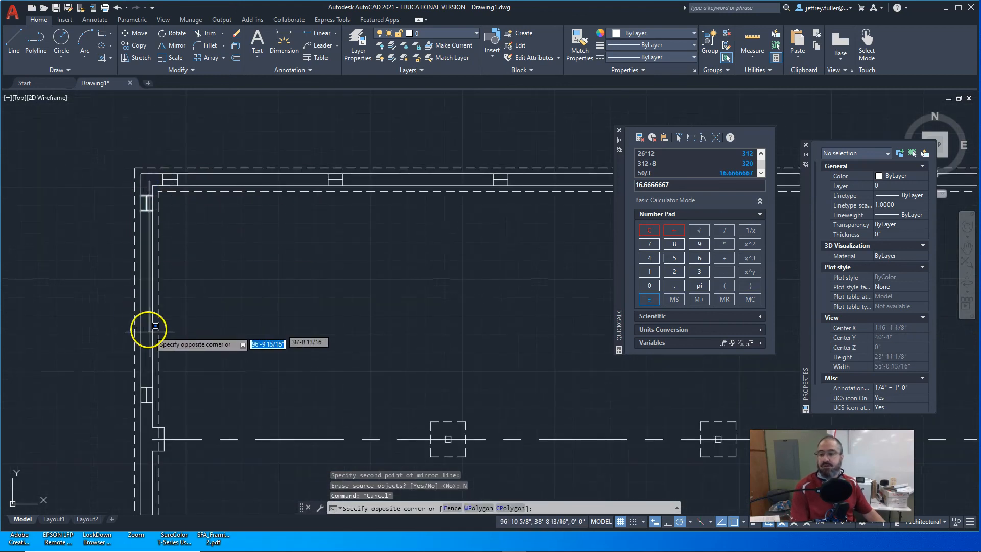
middle_drag(148, 360, 176, 47)
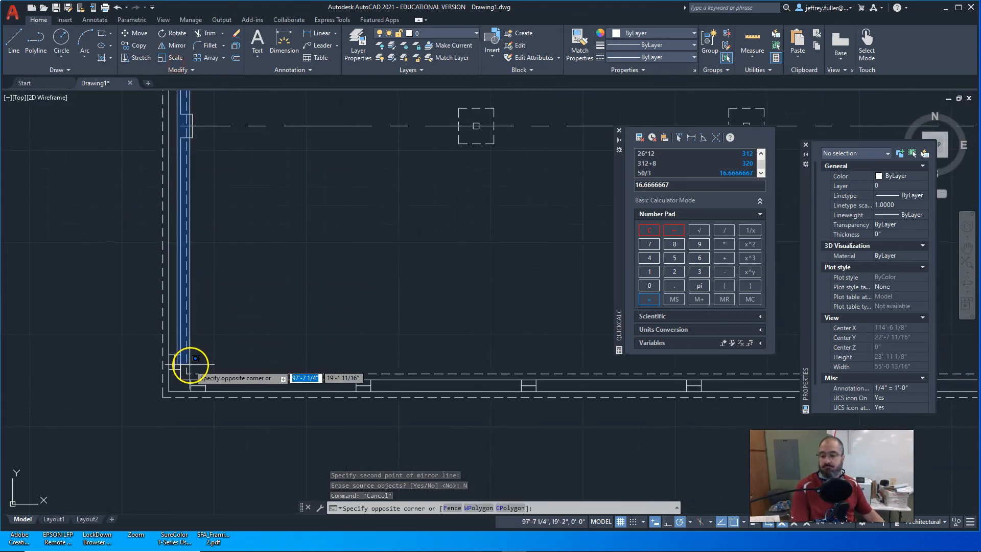
click(172, 380)
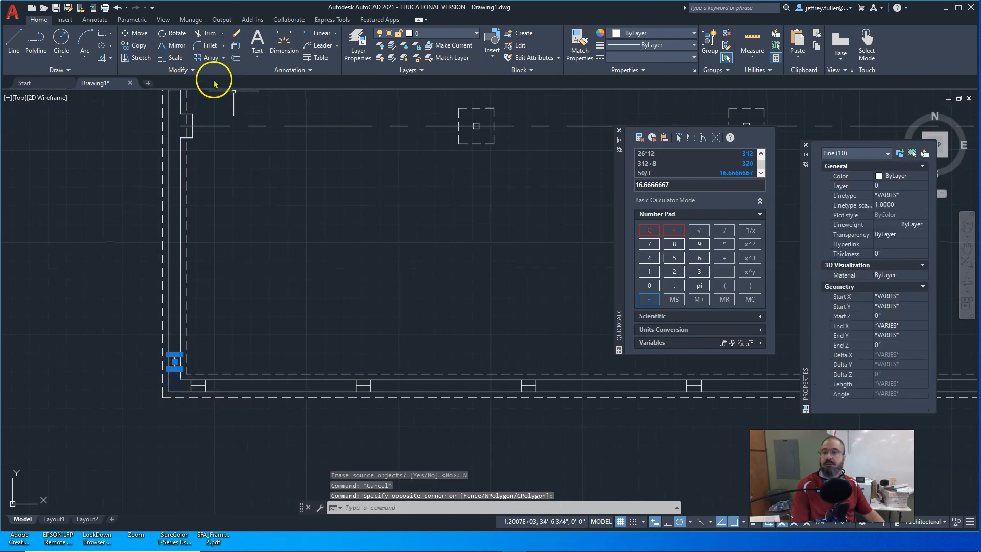
click(159, 47)
middle_drag(427, 289, 245, 301)
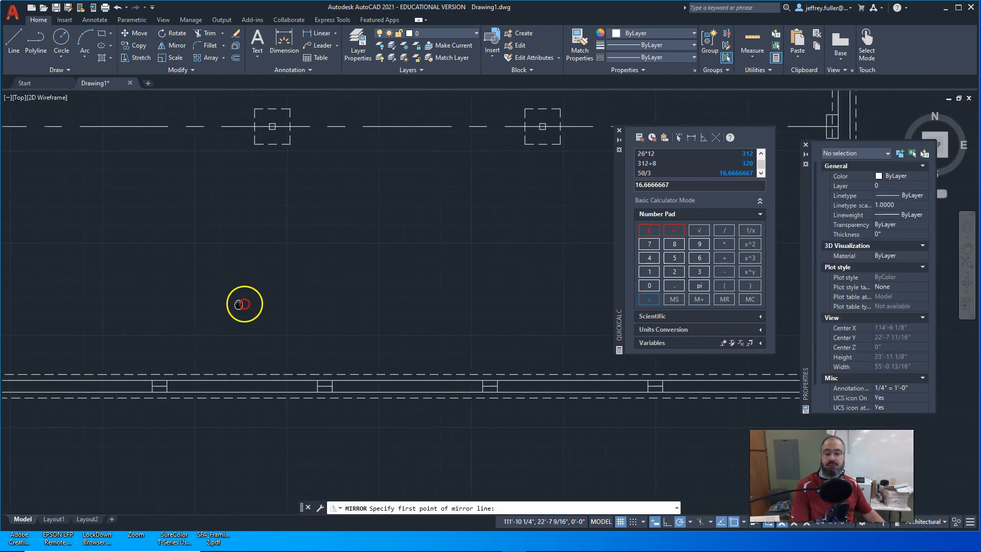
scroll(320, 376, down, 3)
click(313, 377)
click(314, 324)
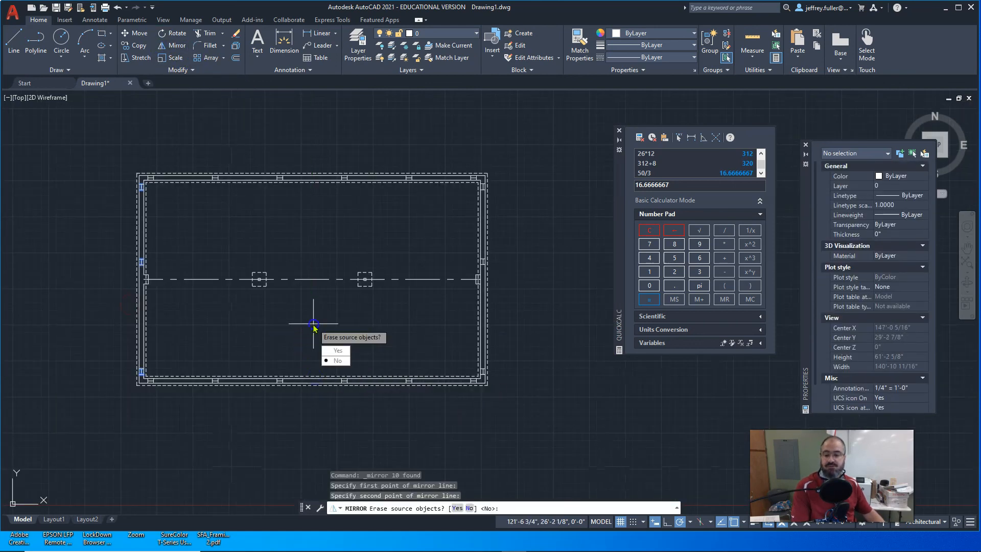
click(337, 360)
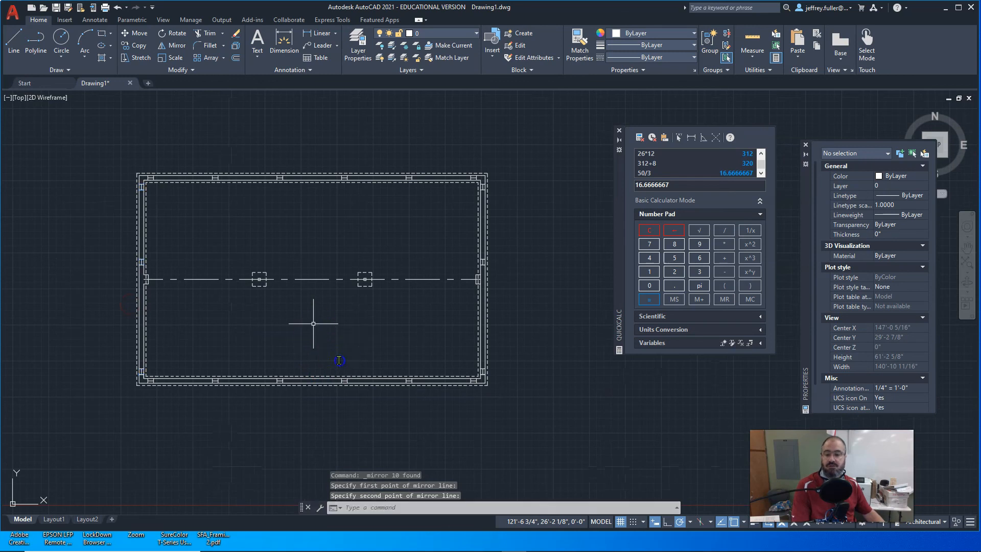
Move the right wall's middle vent opening straight down about 4'-10" along the wall, from above to below the beam pocket
scroll(483, 265, up, 8)
middle_drag(449, 237, 408, 288)
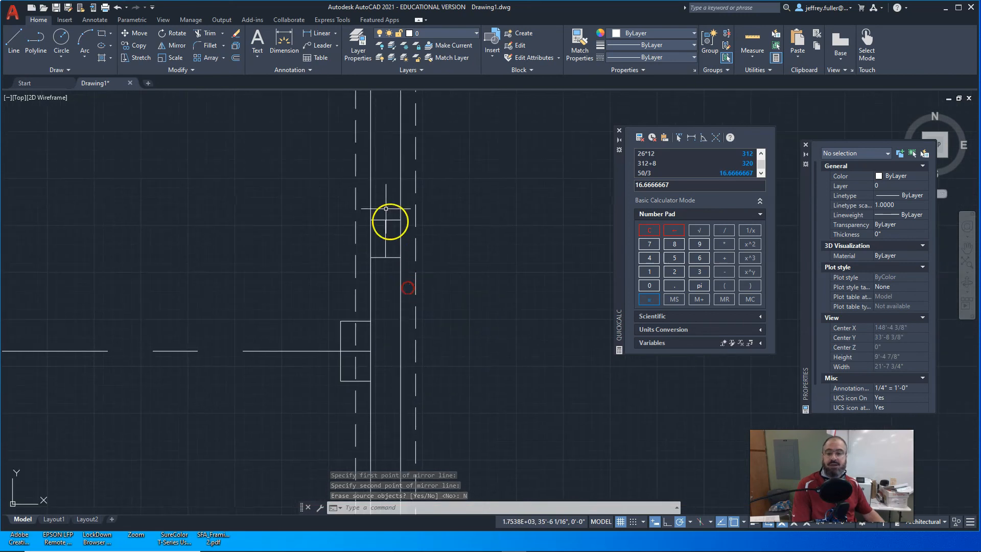
click(394, 199)
click(379, 281)
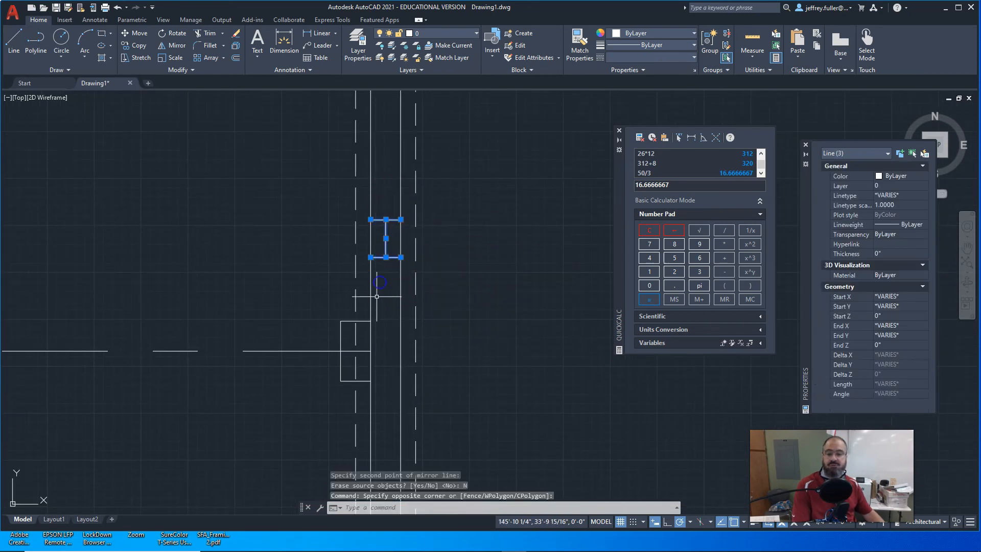
click(134, 33)
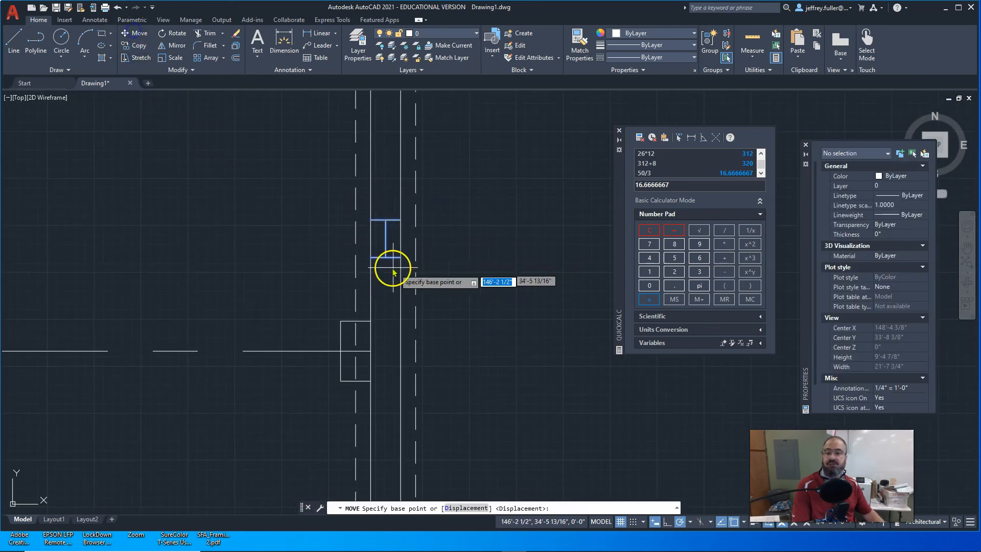
click(385, 238)
middle_drag(388, 343, 370, 64)
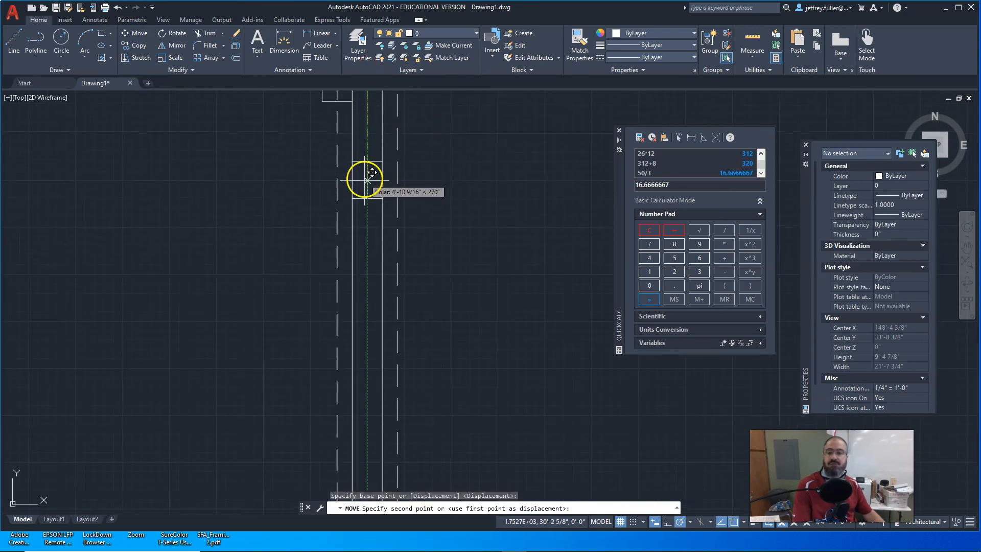
key(Escape)
Examine the vent placement around the foundation walls, comparing the middle vents on the left and right walls
scroll(288, 278, down, 4)
mouse_move(252, 293)
middle_down()
mouse_move(407, 256)
mouse_move(491, 315)
middle_up()
scroll(393, 322, down, 2)
middle_drag(406, 326, 461, 298)
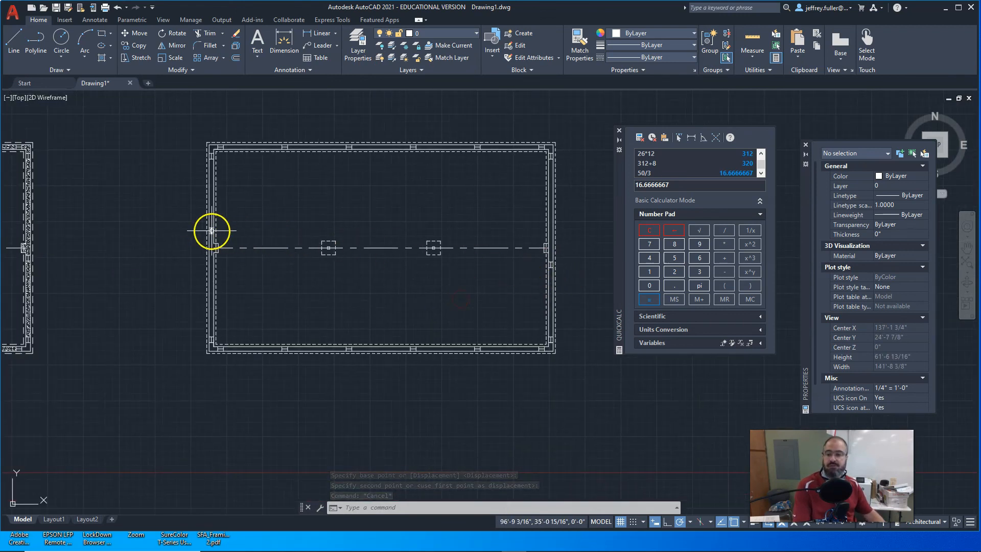
scroll(136, 278, down, 2)
mouse_move(135, 278)
middle_down()
mouse_move(189, 267)
mouse_move(113, 300)
mouse_move(82, 356)
middle_up()
scroll(195, 266, up, 2)
scroll(163, 298, up, 2)
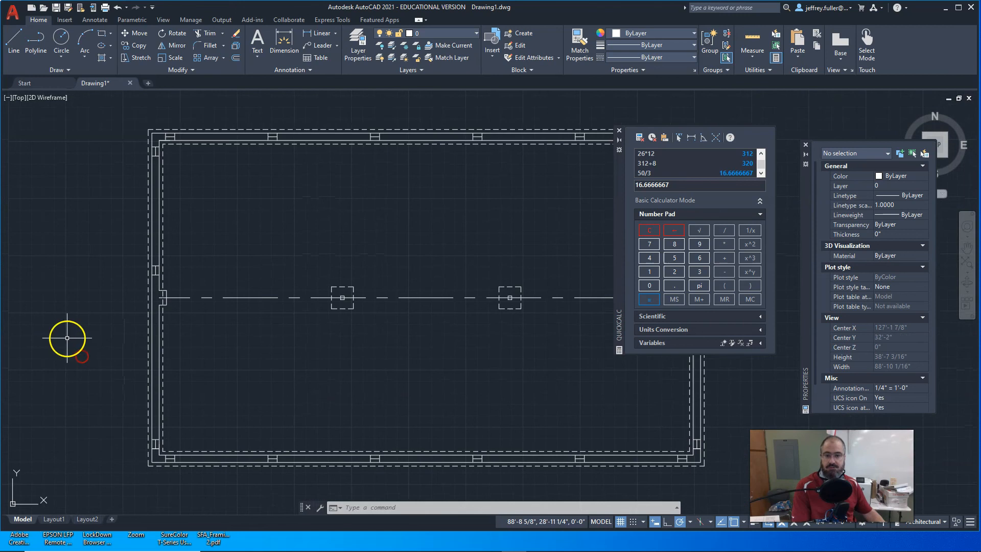